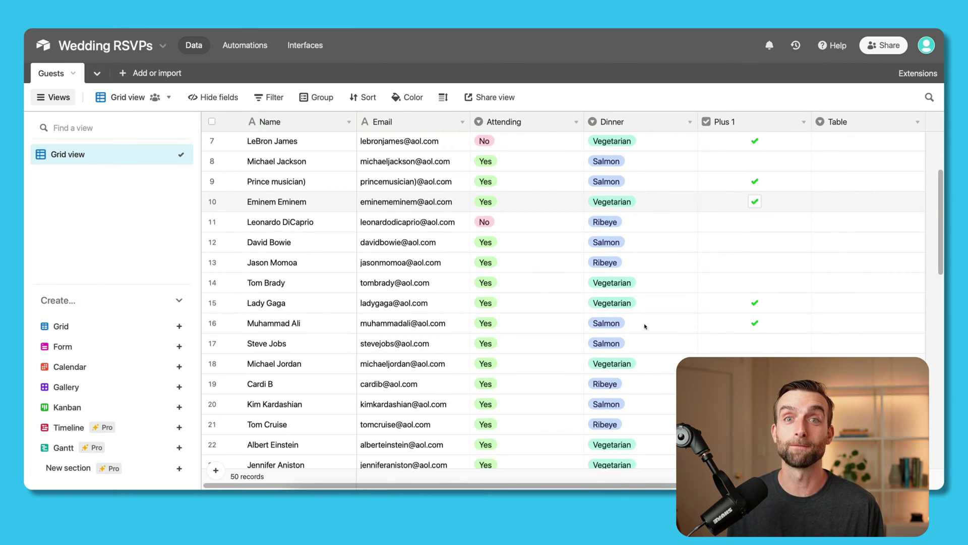
Start a new Form view and scroll through its builder
left_click(81, 346)
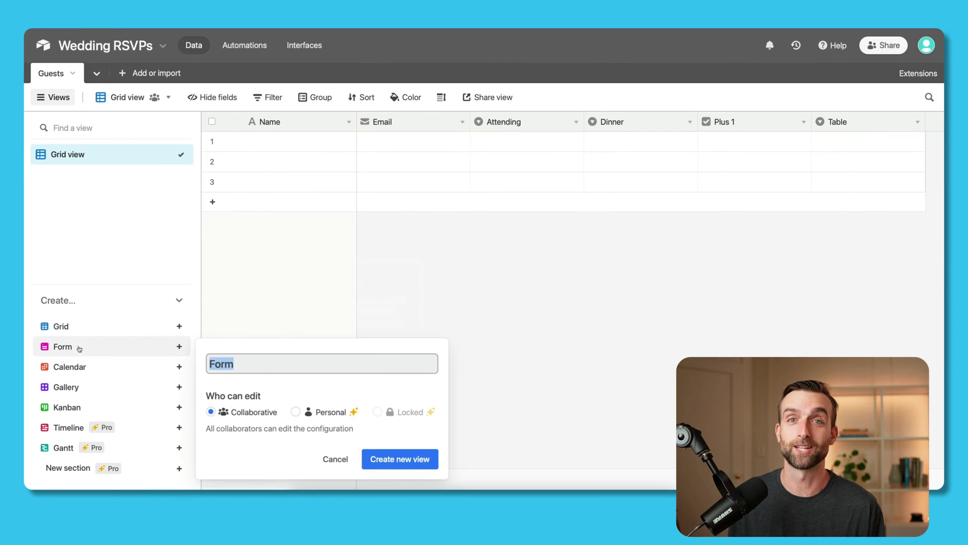
left_click(398, 460)
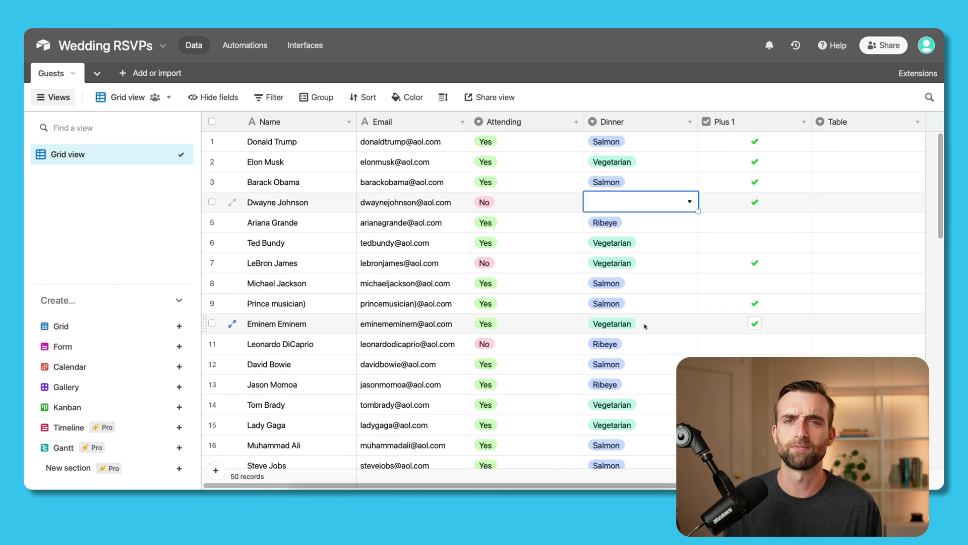
scroll(645, 326, "down", 10)
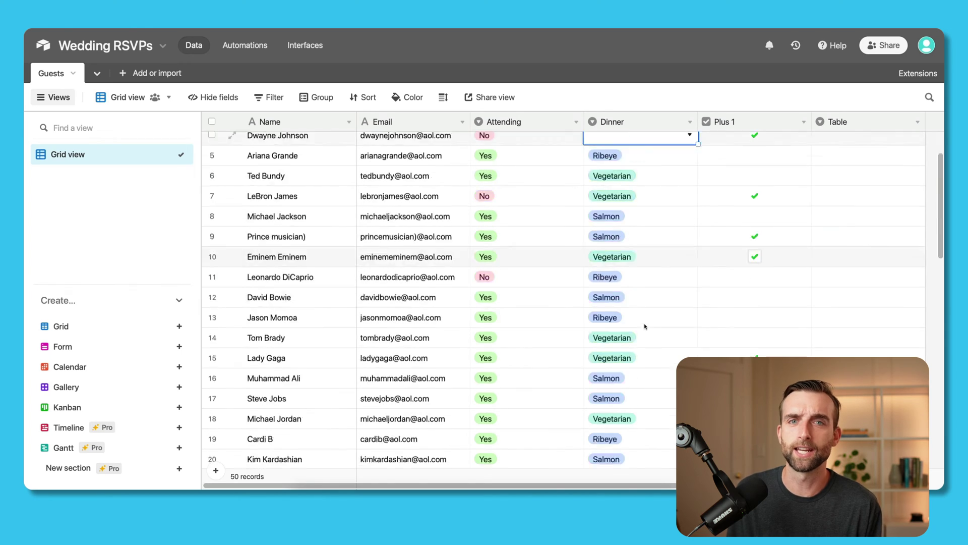
scroll(644, 328, "up", 3)
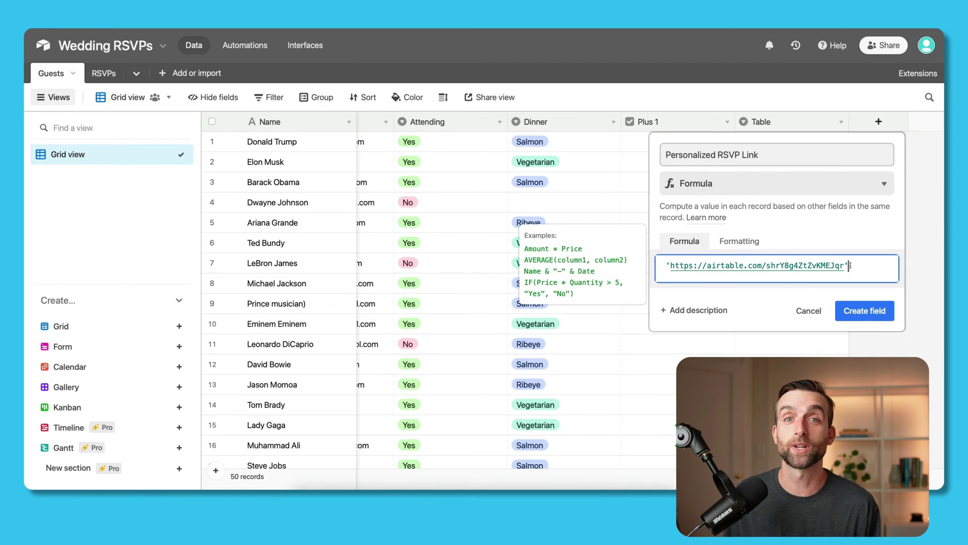
Append the prefill_Guest%20ID RECORD_ID() parameter to the link and generate an email preview
type("&'?prefill_Guest%20ID='&RECORD_ID()")
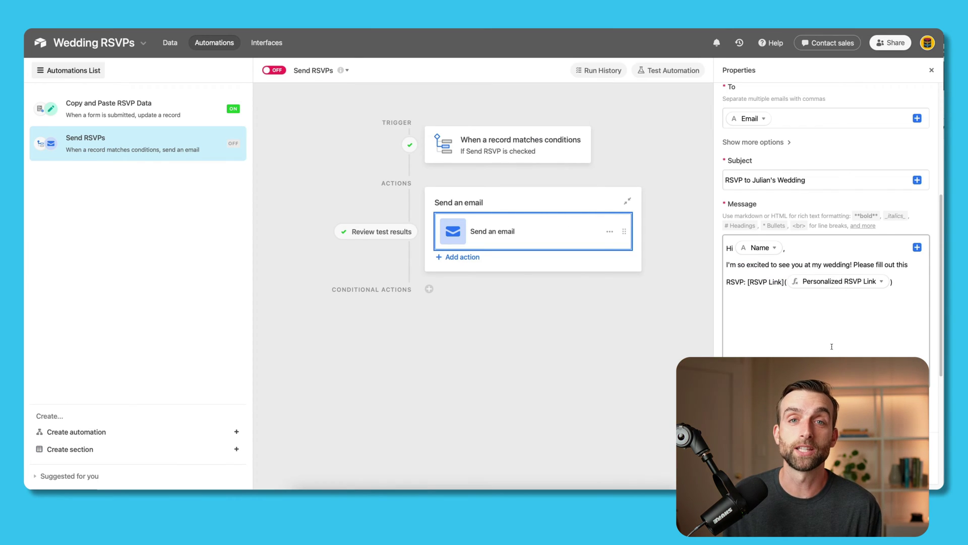
scroll(832, 346, "down", 5)
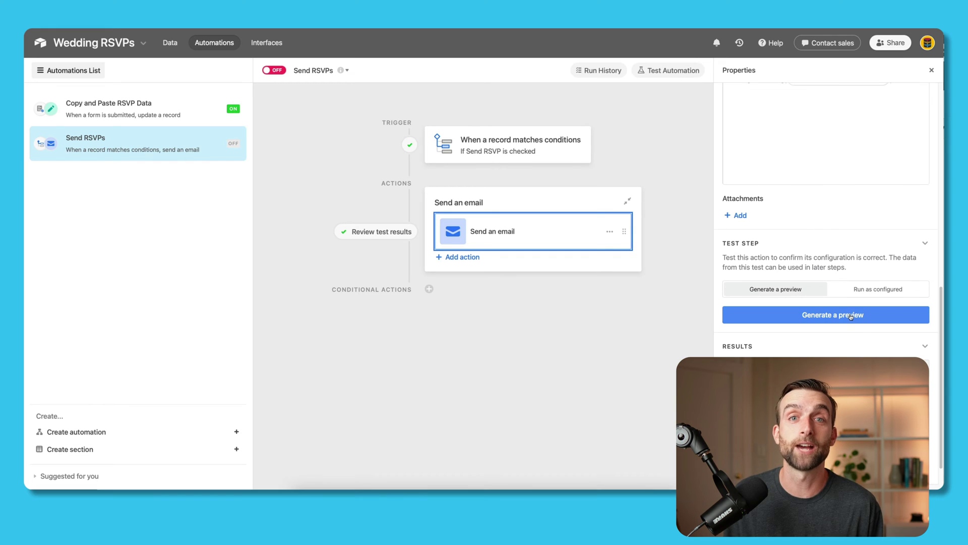
left_click(851, 318)
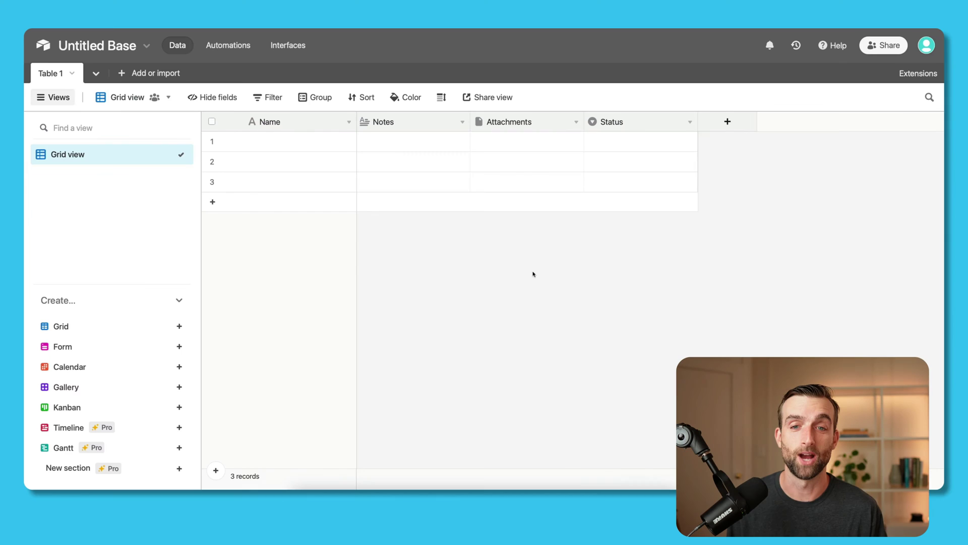
Rename the base to 'Wedding RSVPs'
left_click(84, 46)
left_click(92, 83)
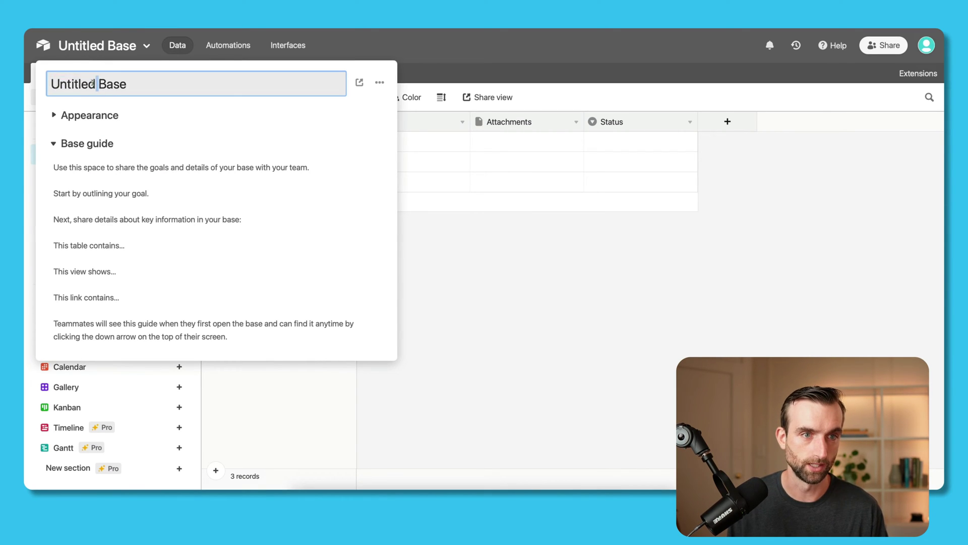
triple_click(92, 83)
type("Wedding RSVPs")
key("Return")
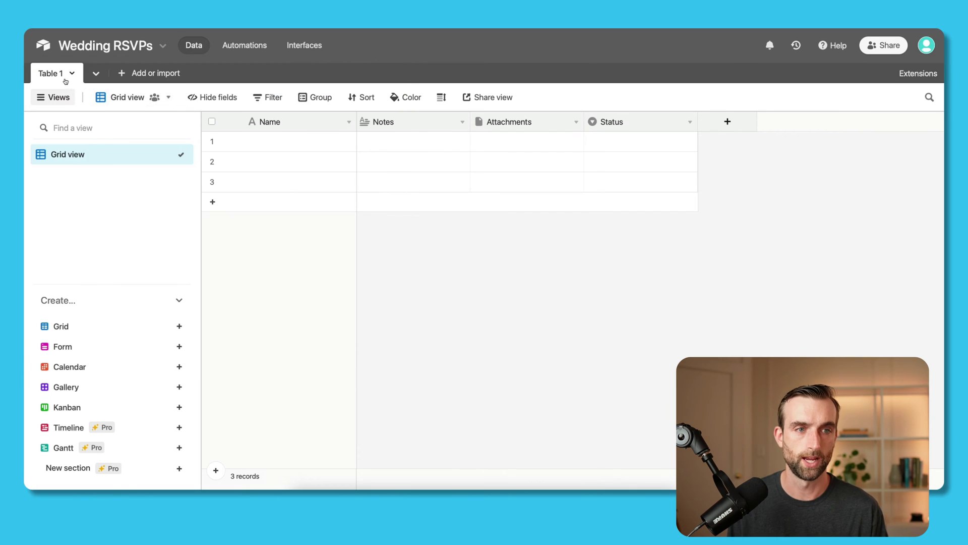
Rename Table 1 to 'Guests'
left_click(66, 80)
left_click(81, 129)
key("BackSpace")
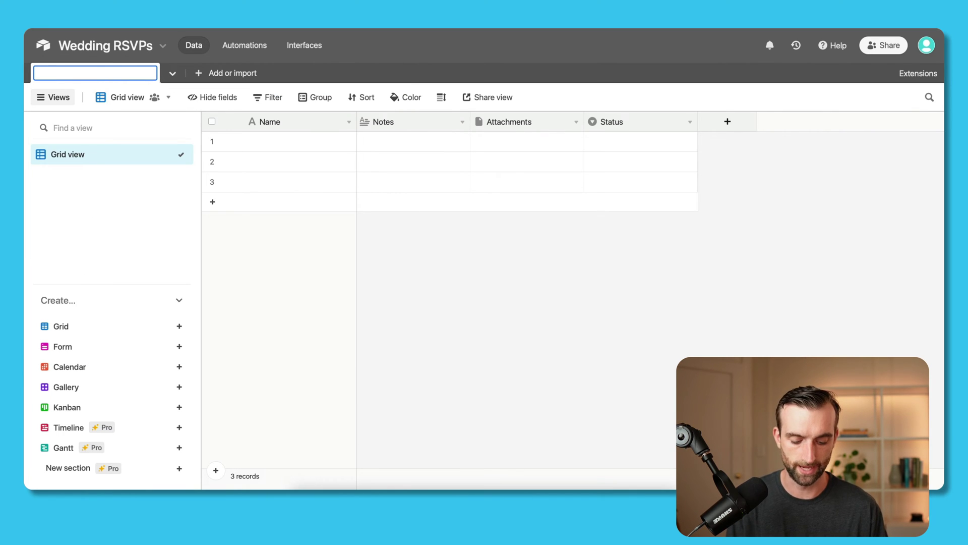
type("Guests")
key("Return")
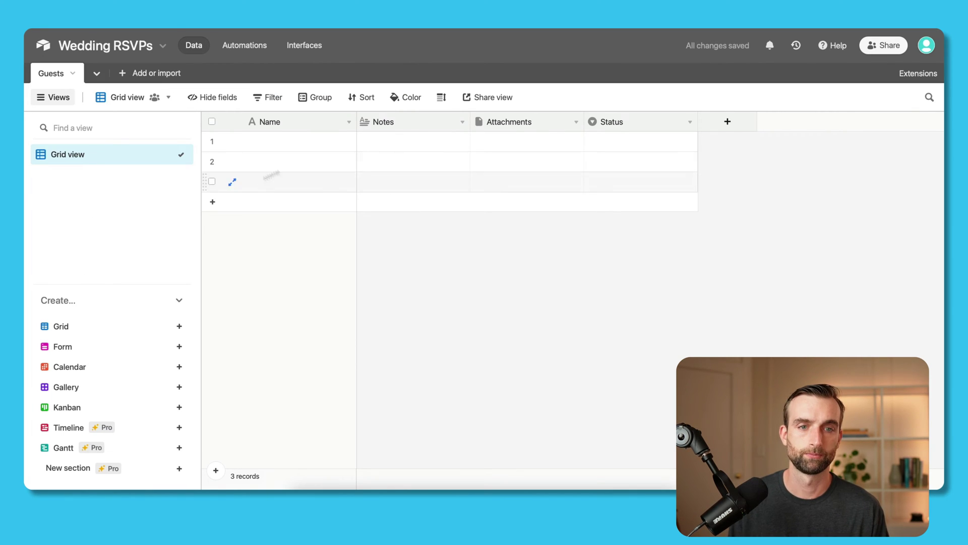
Delete the Notes, Attachments and Status fields, leaving three blank records
right_click(429, 123)
left_click(437, 396)
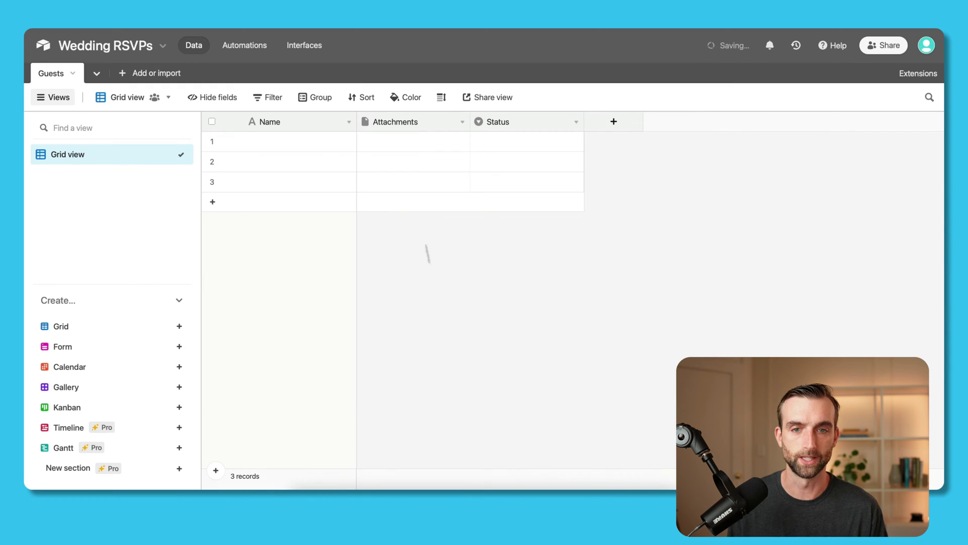
right_click(404, 135)
left_click(428, 272)
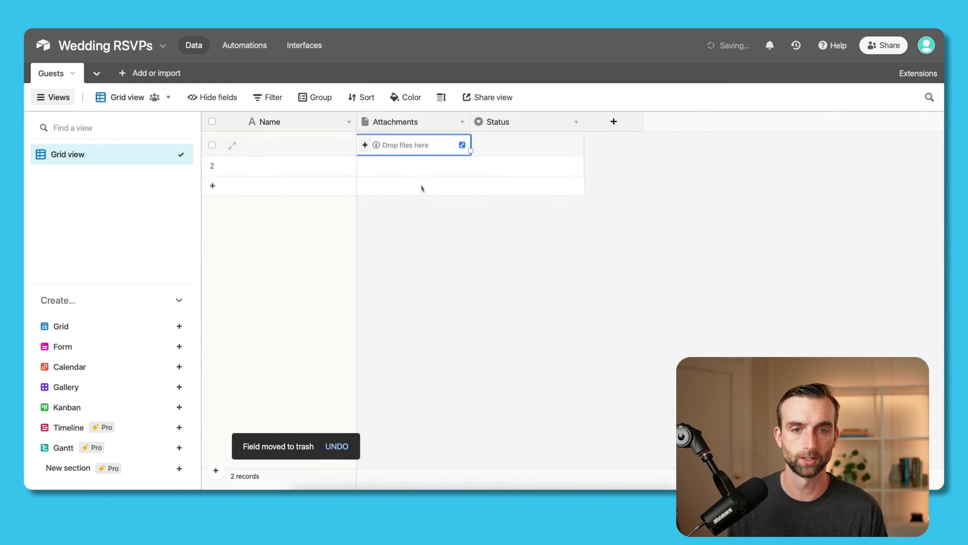
right_click(398, 121)
left_click(403, 396)
right_click(410, 123)
left_click(399, 395)
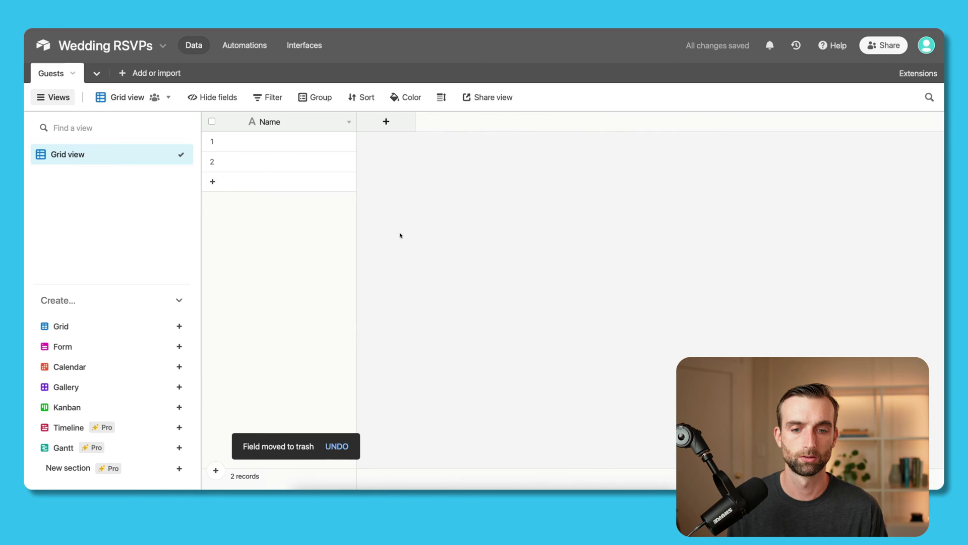
key("shift+Return")
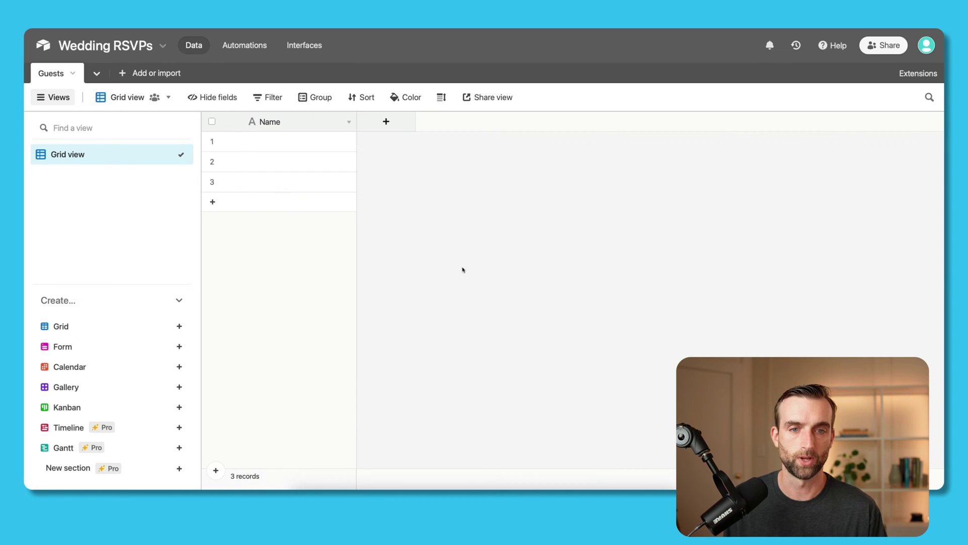
Add an Email field of type Email
left_click(392, 128)
type("Email")
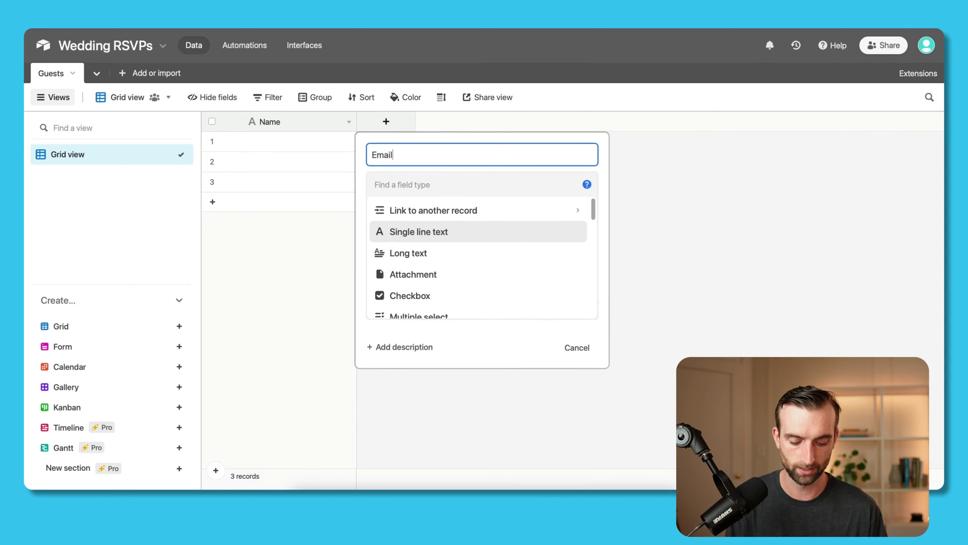
left_click(384, 182)
type("e")
left_click(406, 209)
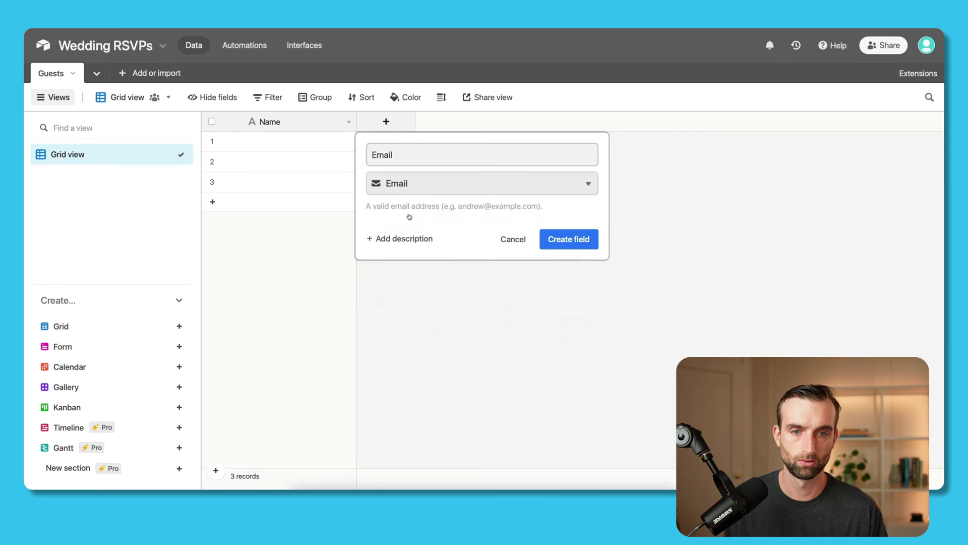
left_click(568, 240)
Add an Attending single-select field with options Yes and a red No
left_click(504, 124)
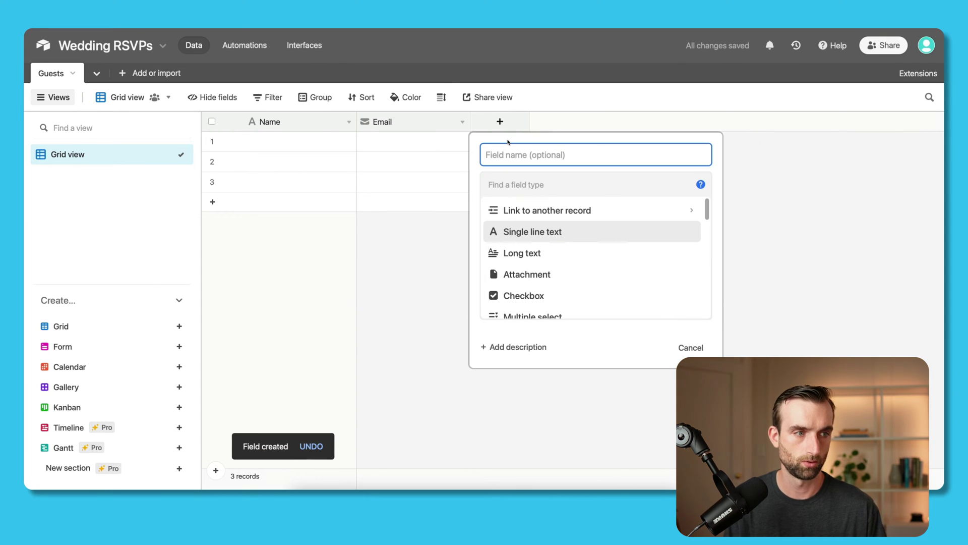
type("A")
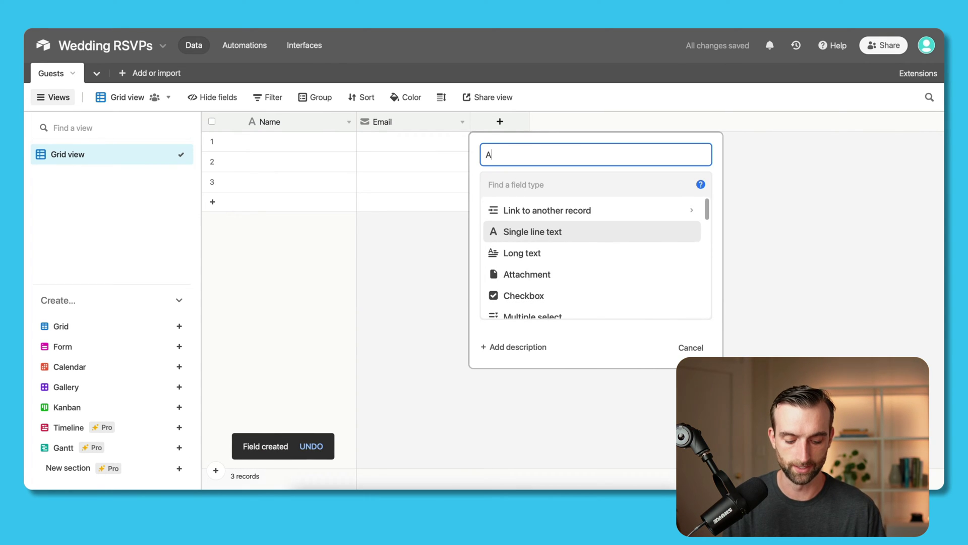
type("ttending")
key("Tab")
type("sin")
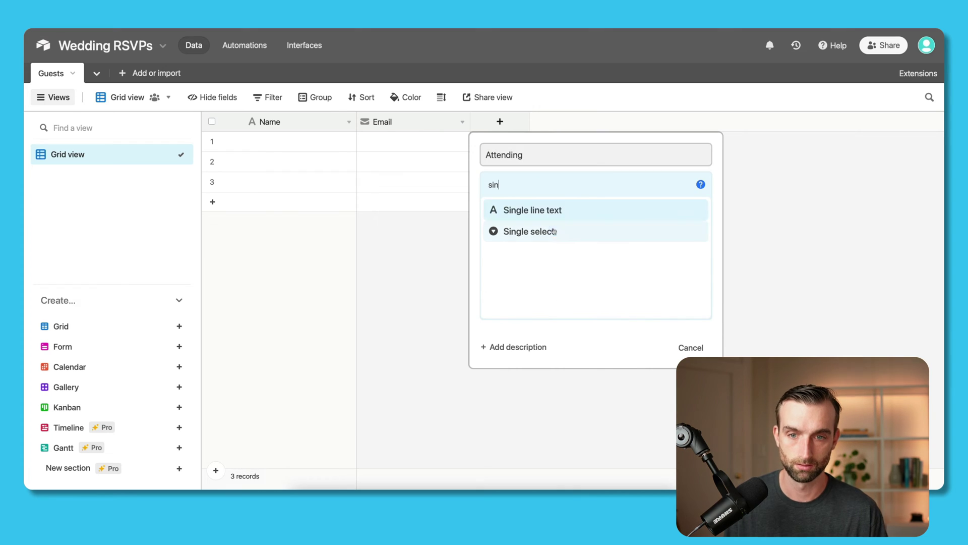
left_click(555, 236)
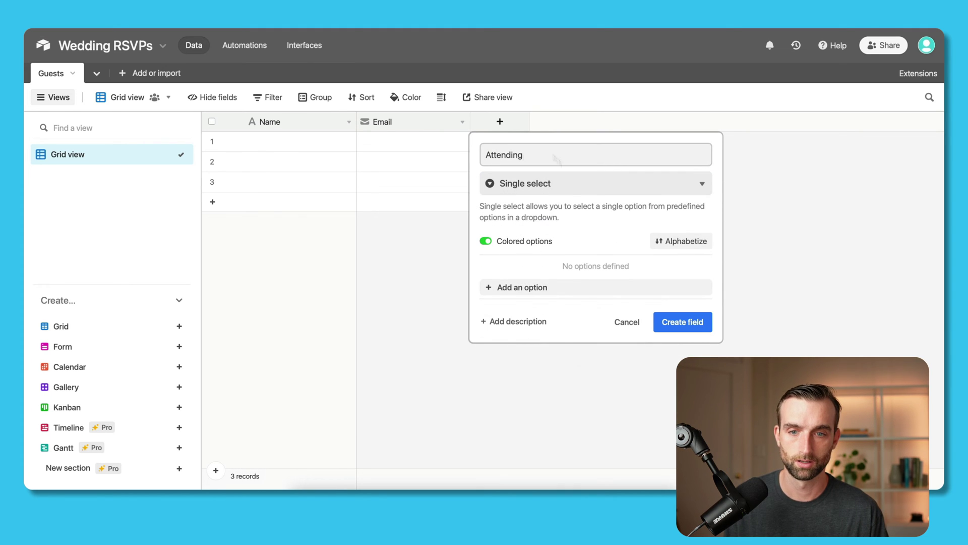
left_click(572, 285)
type("Ye")
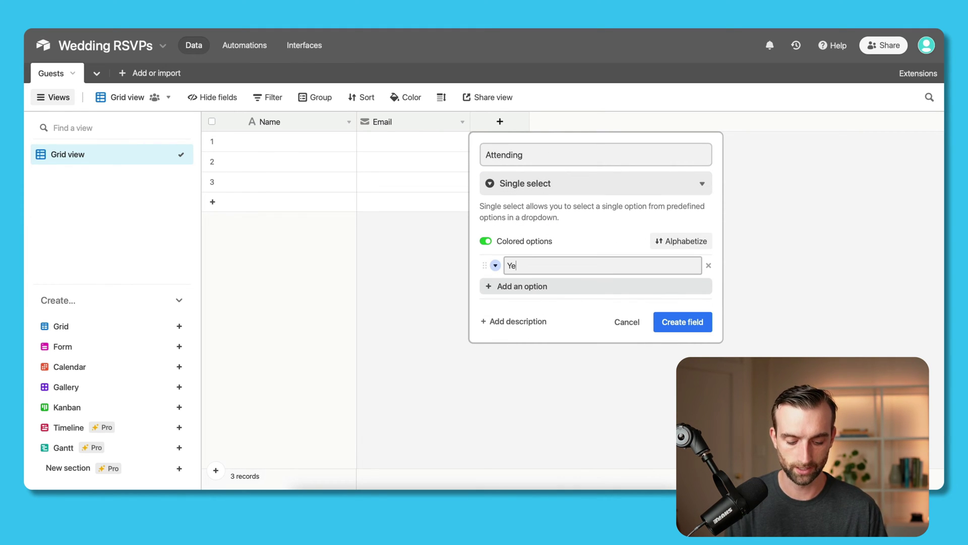
type("s")
key("Escape")
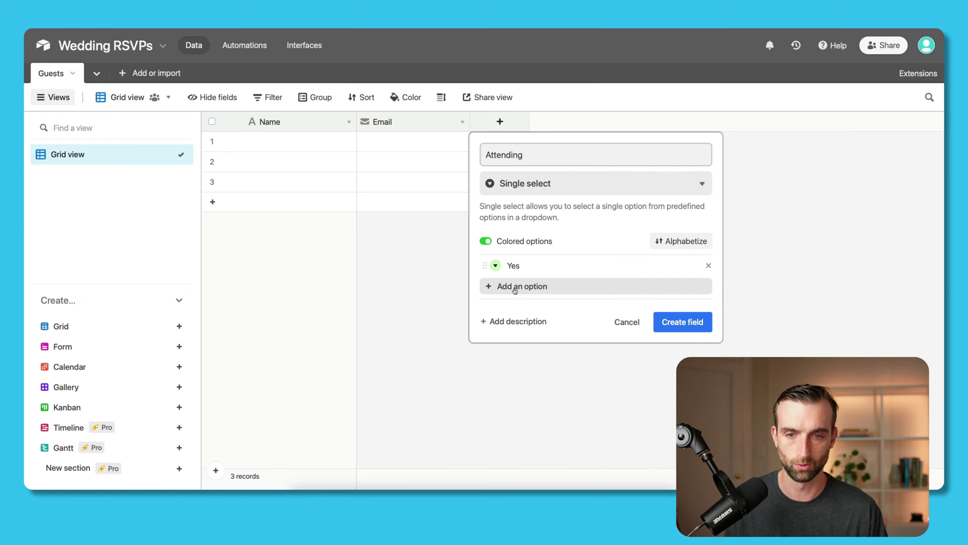
left_click(515, 286)
type("No")
left_click(496, 286)
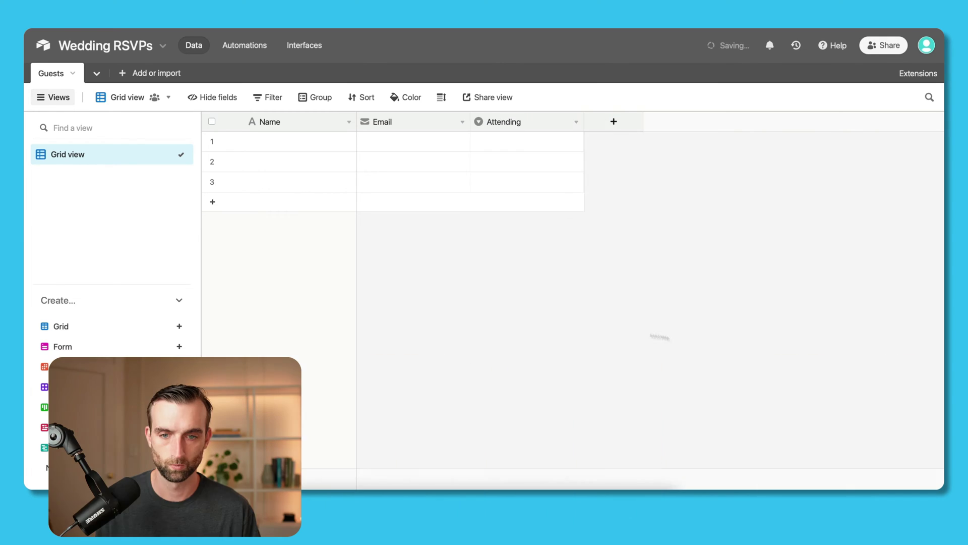
left_click(614, 122)
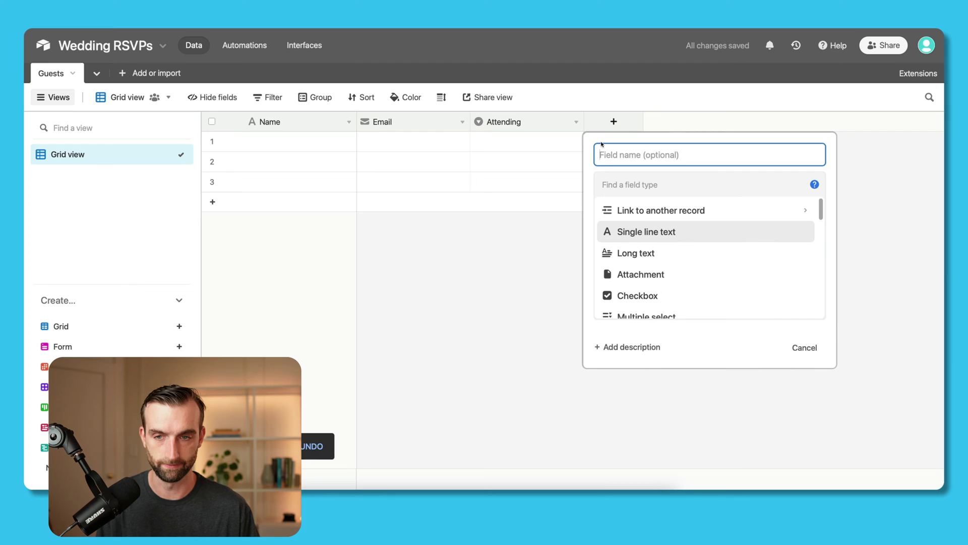
Add a Dinner single-select field with Salmon, Steak and Vegetarian options
type("Dinner")
left_click(640, 185)
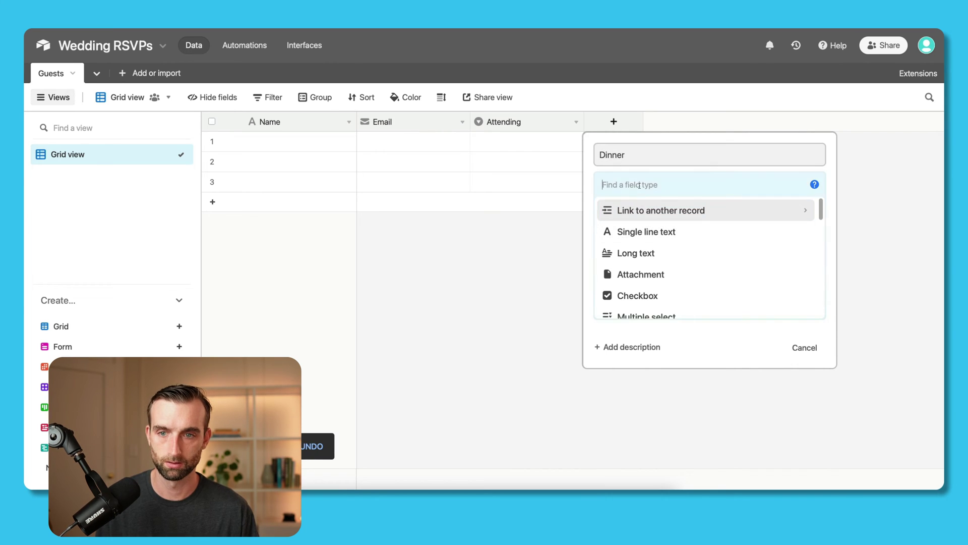
type("sing")
left_click(658, 231)
left_click(665, 285)
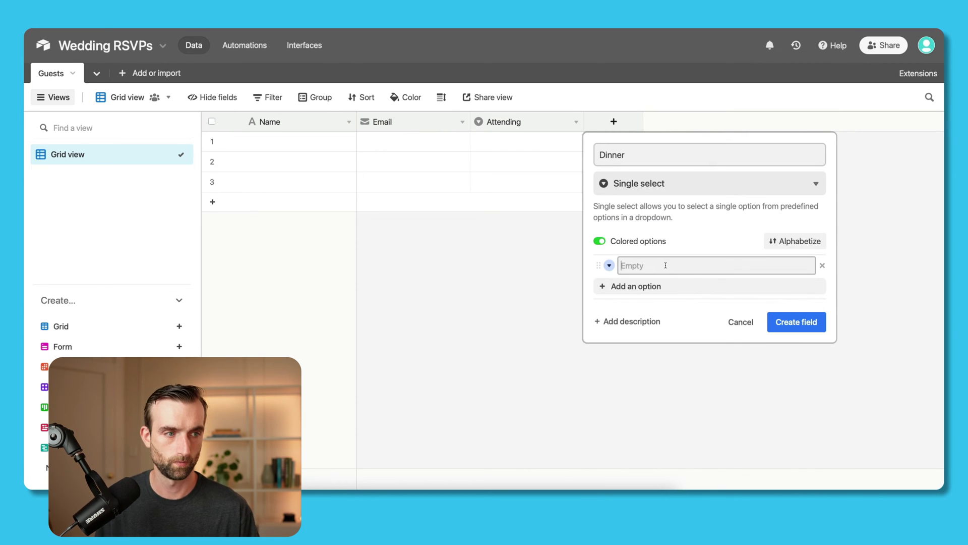
type("Salmon")
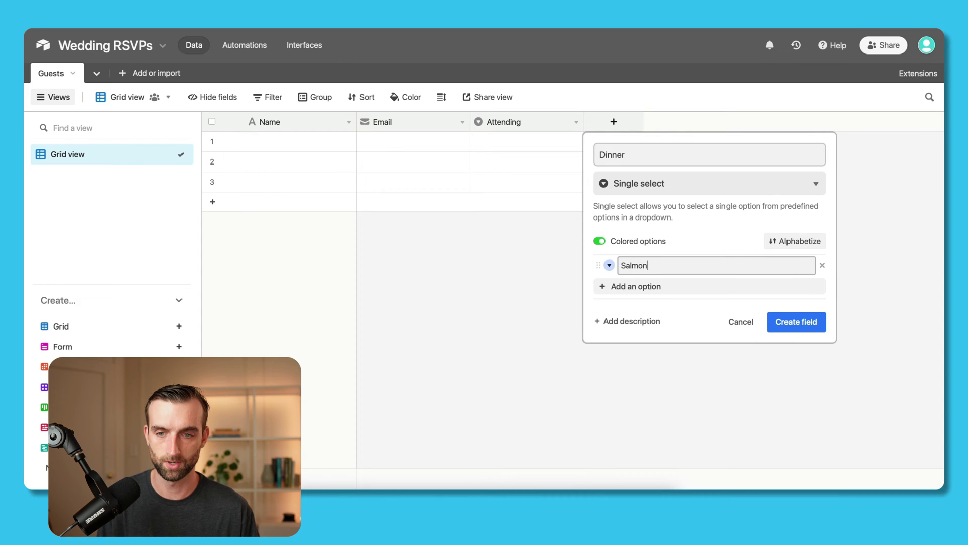
key("Return")
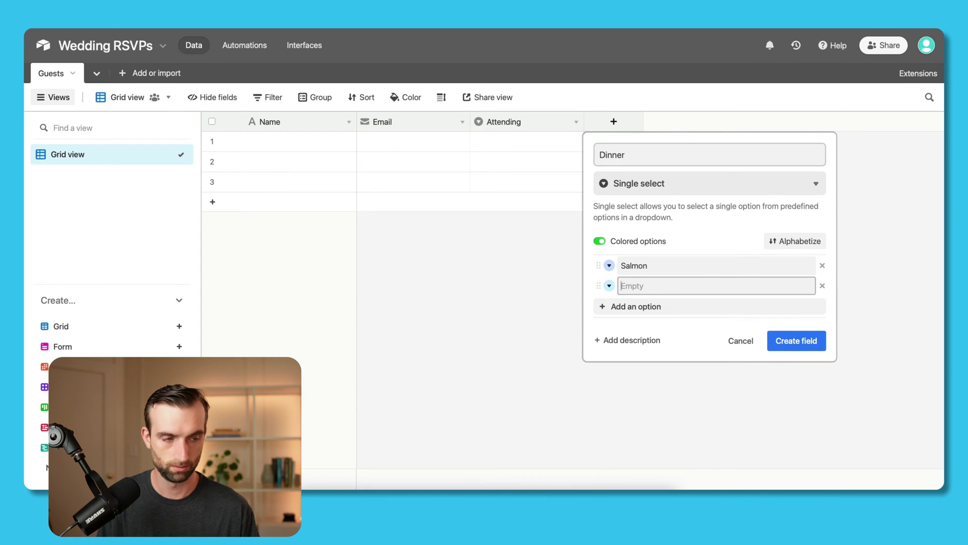
type("Steak")
key("Return")
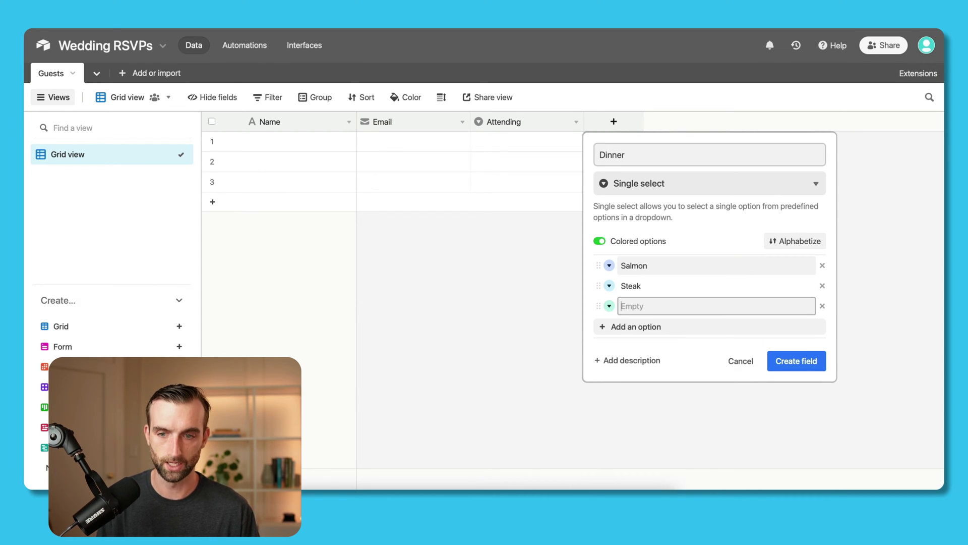
type("Vegeta")
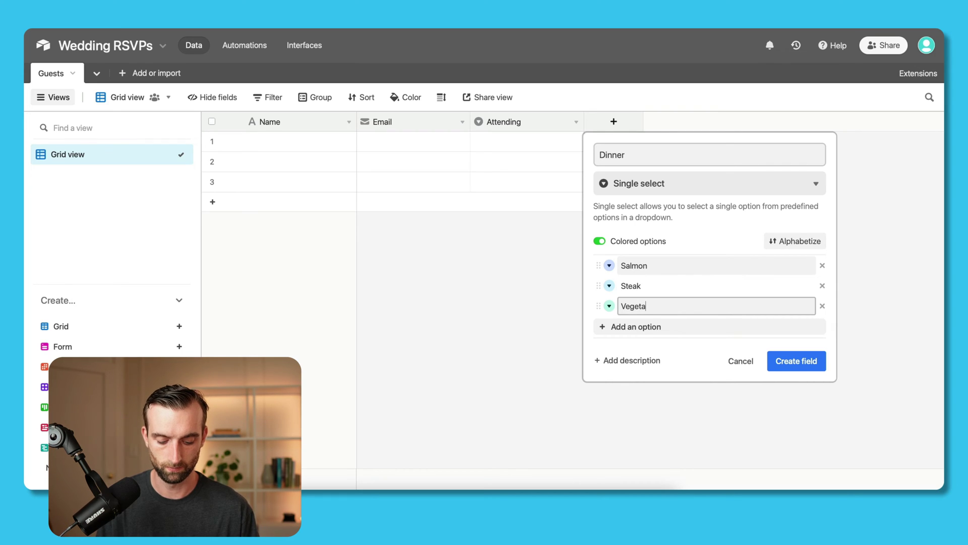
type("rian")
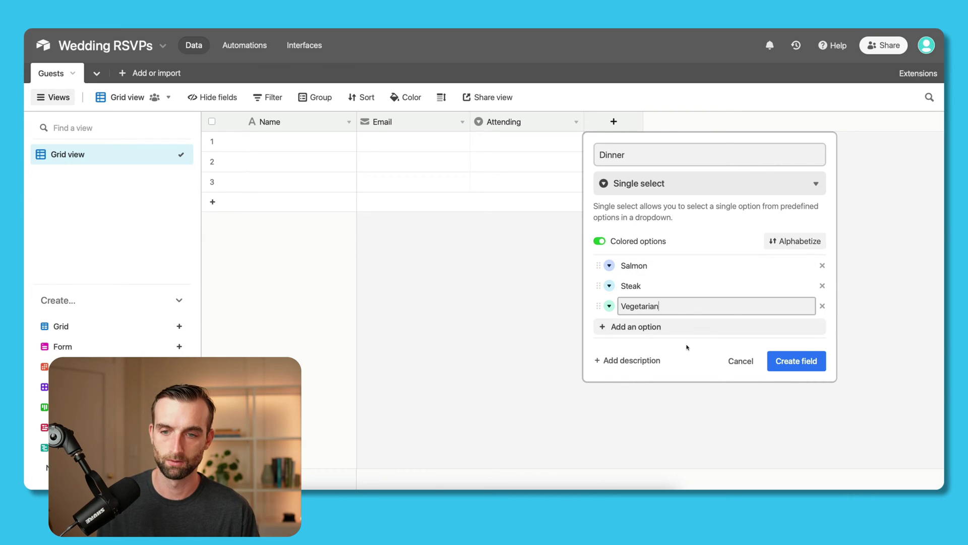
left_click(802, 359)
Add a Plus 1 checkbox field
left_click(728, 121)
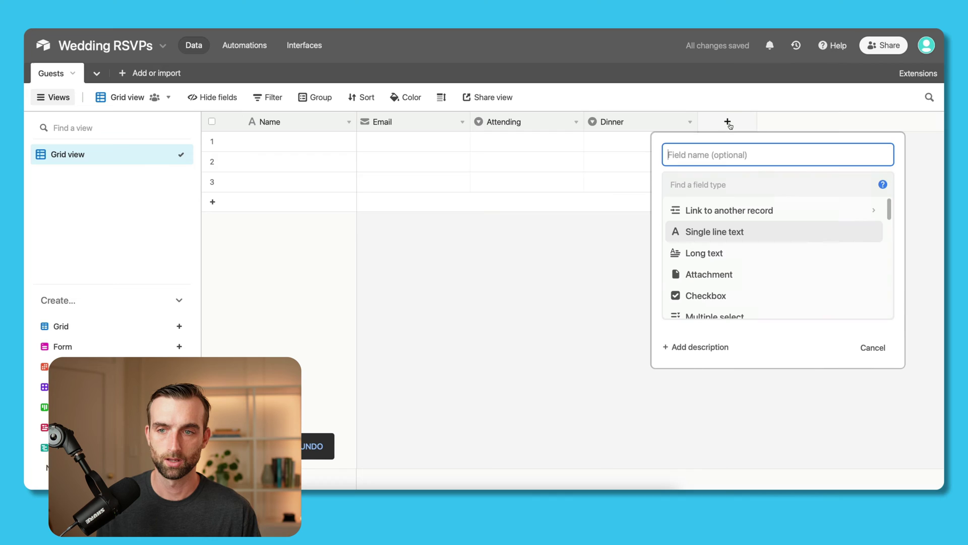
type("Plus")
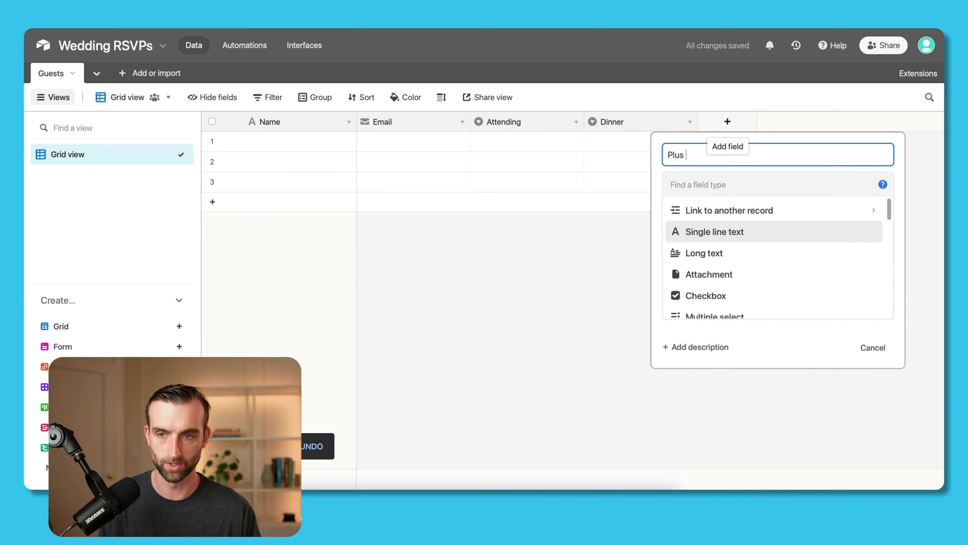
type(" 1")
key("Tab")
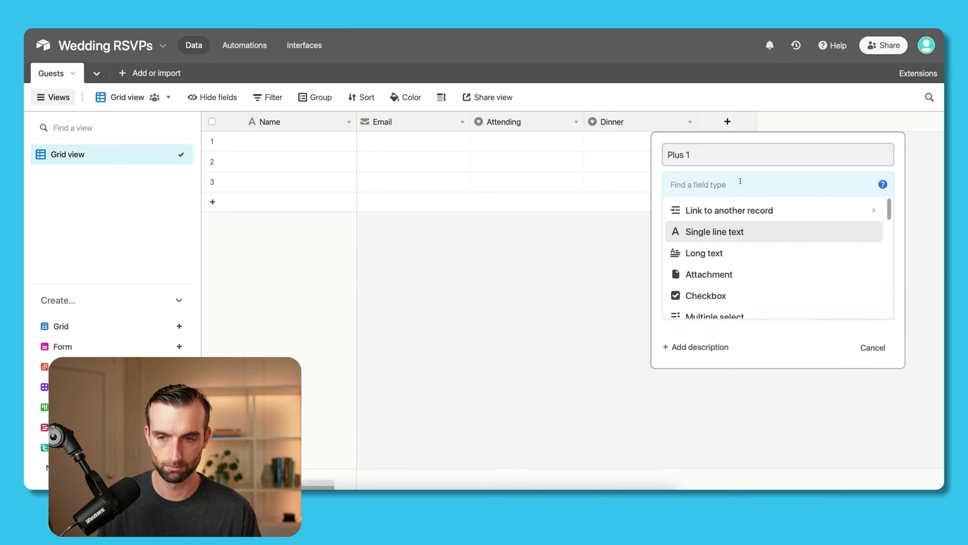
type("ch")
left_click(746, 210)
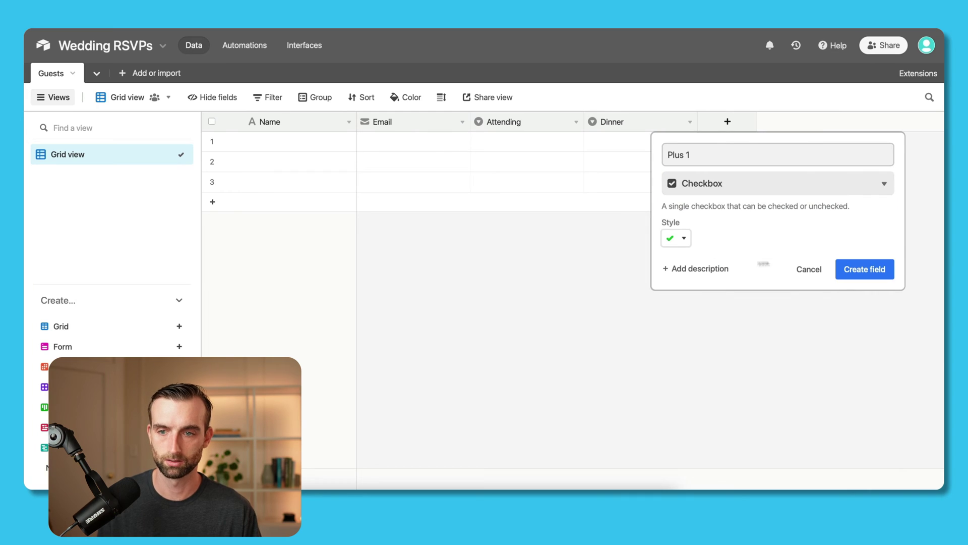
left_click(864, 269)
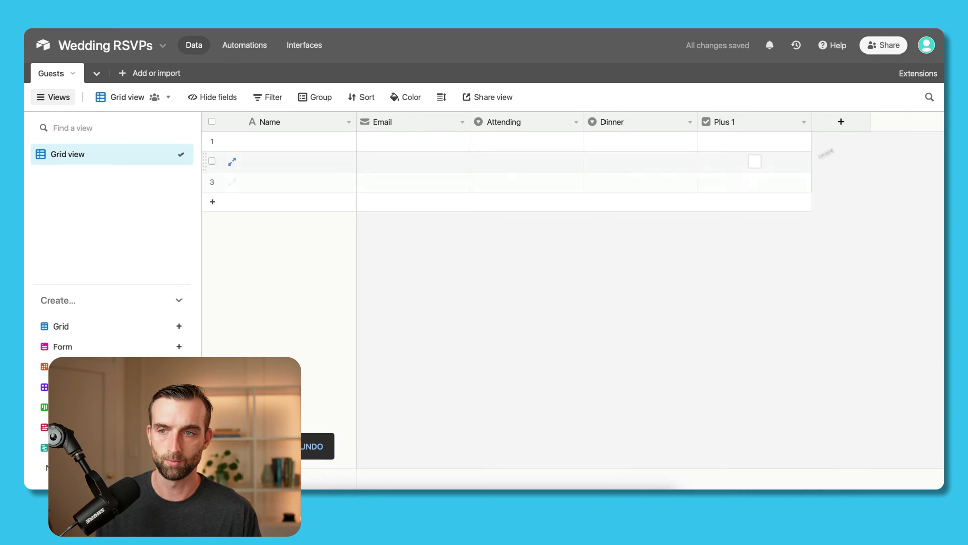
Add a Table single-select field with choices Table 1, Table 2 and Table 3
left_click(840, 126)
type("Table")
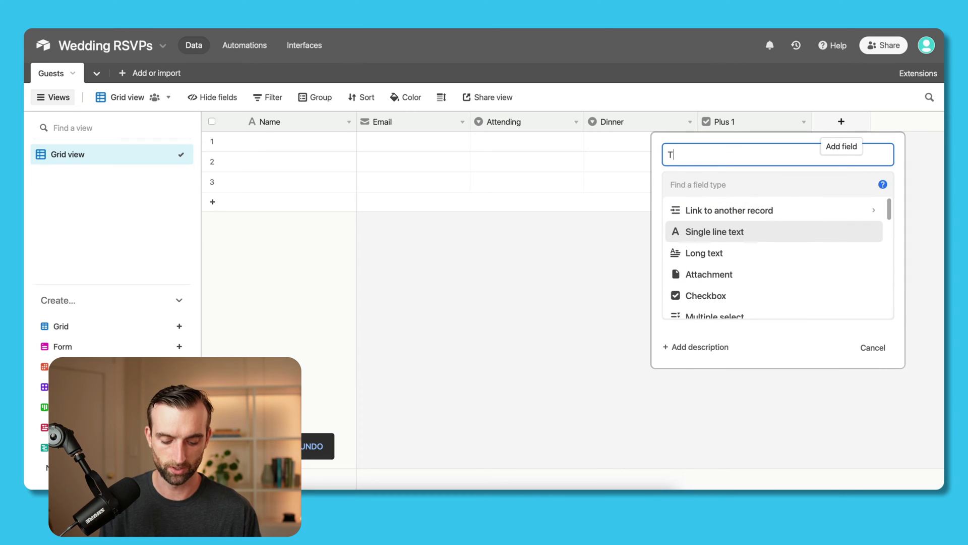
left_click(799, 186)
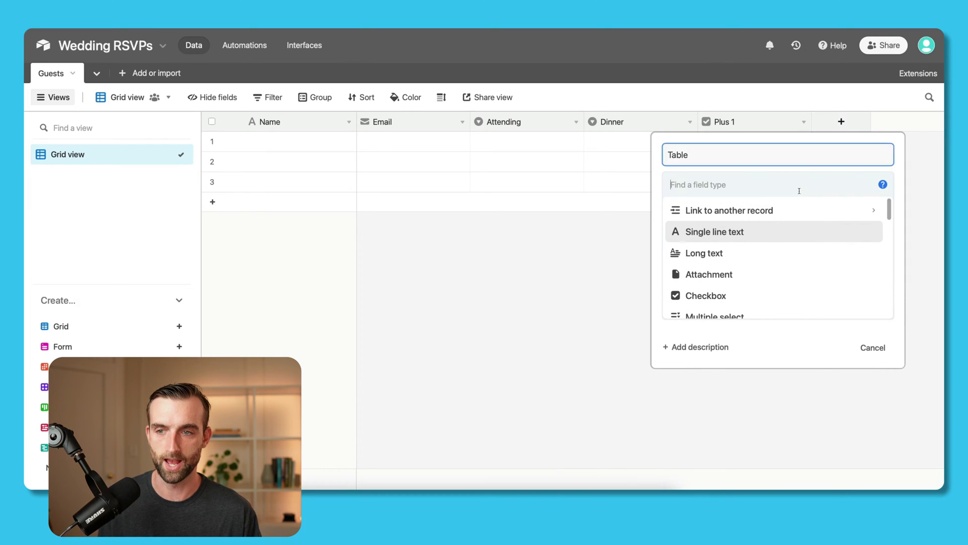
type("sin")
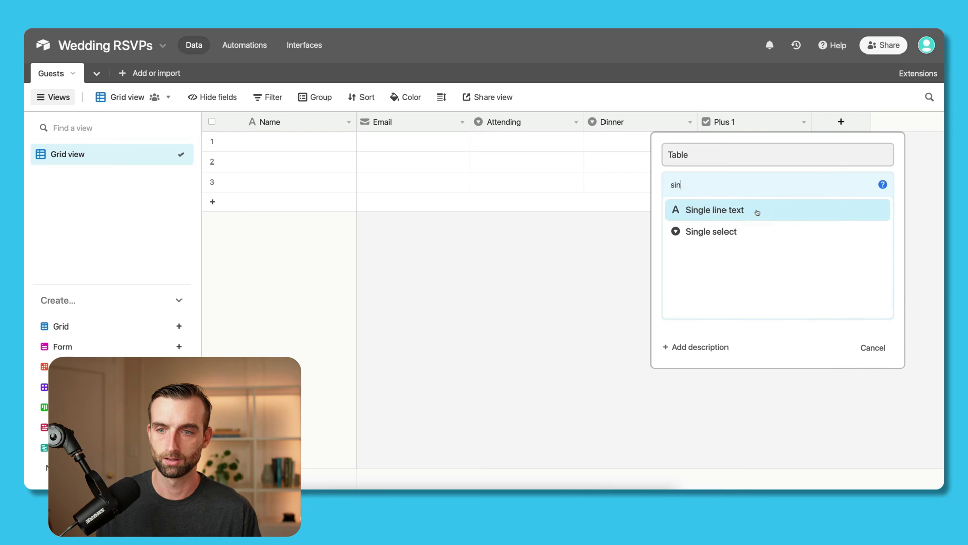
left_click(745, 230)
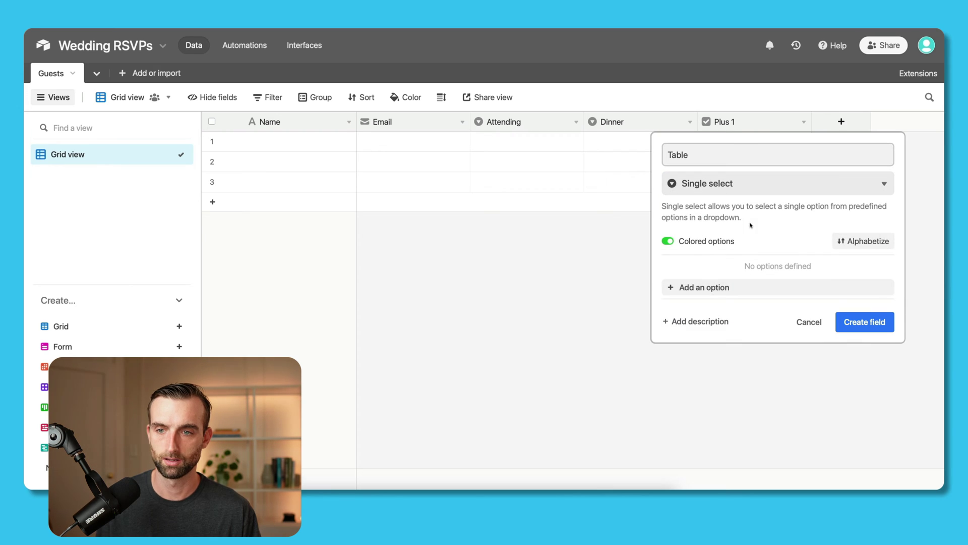
left_click(722, 287)
type("Table 1")
key("Return")
type("Table 2")
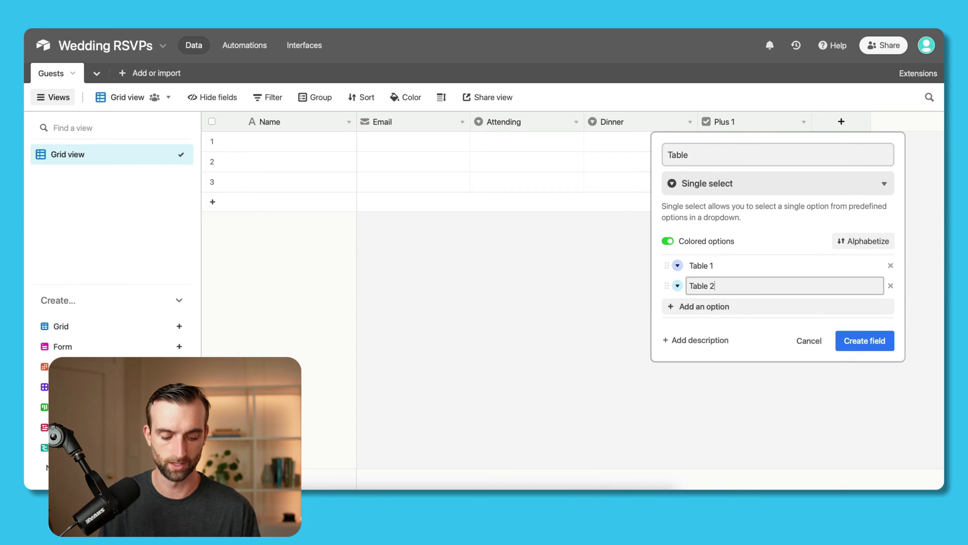
key("Return")
type("Table 3")
left_click(864, 360)
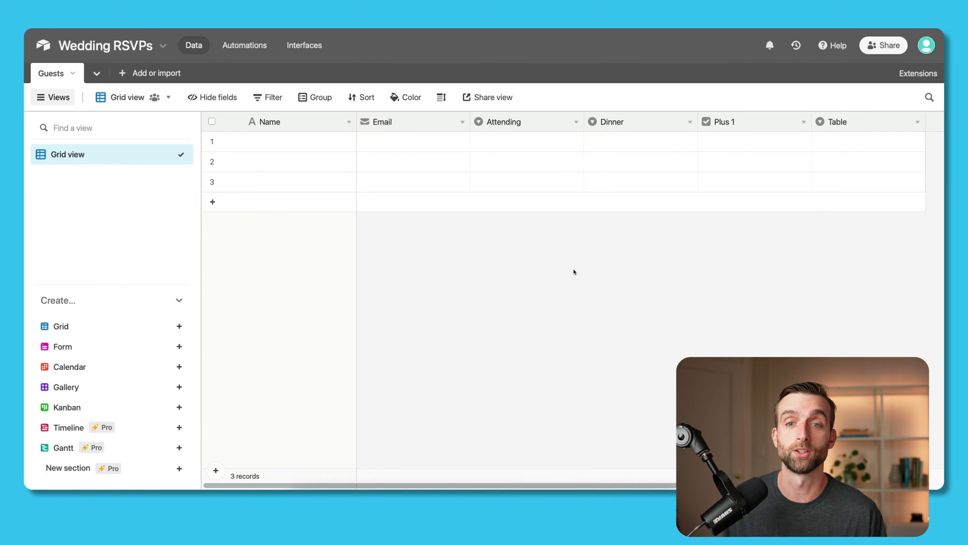
Create a Form view of the Guests table, review its fields, then switch back to Grid view
left_click(81, 345)
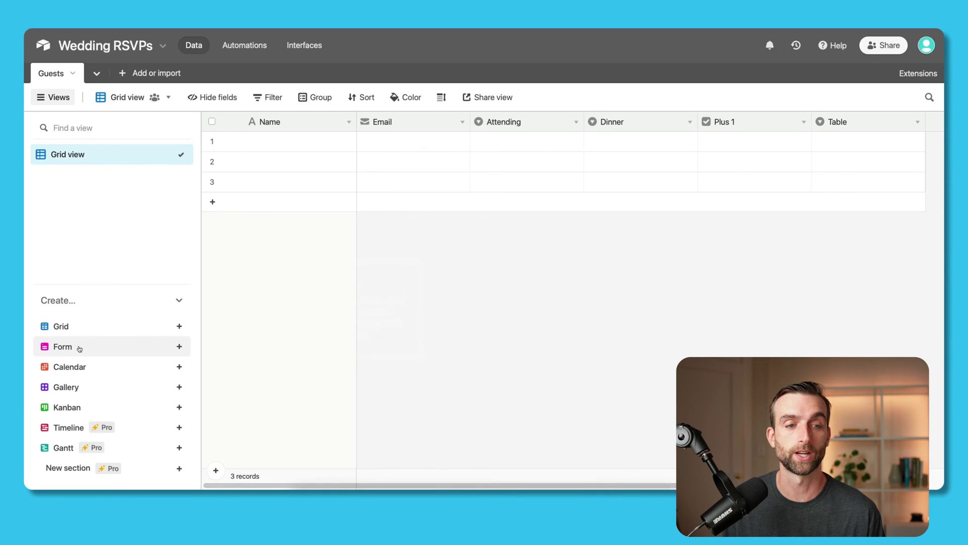
left_click(400, 459)
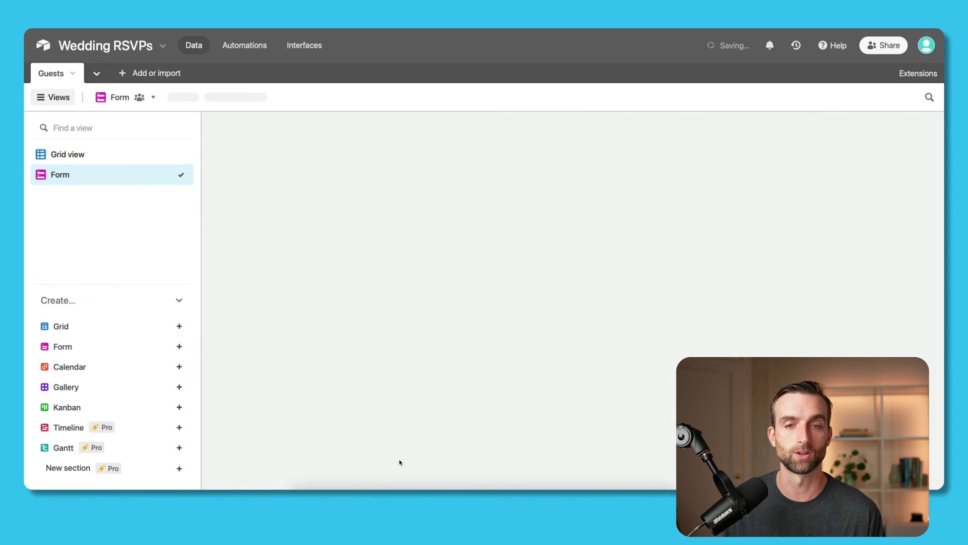
scroll(424, 402, "down", 6)
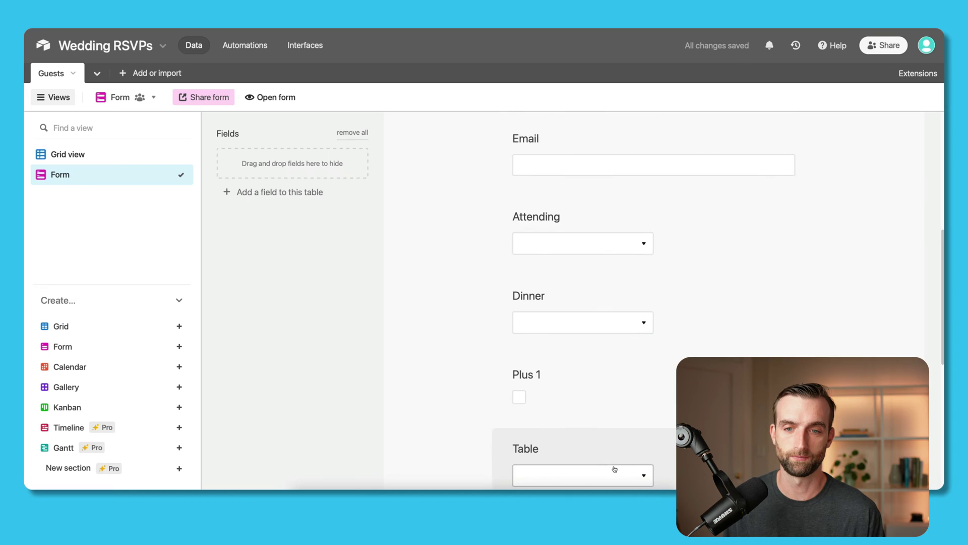
scroll(454, 315, "down", 5)
scroll(453, 315, "up", 9)
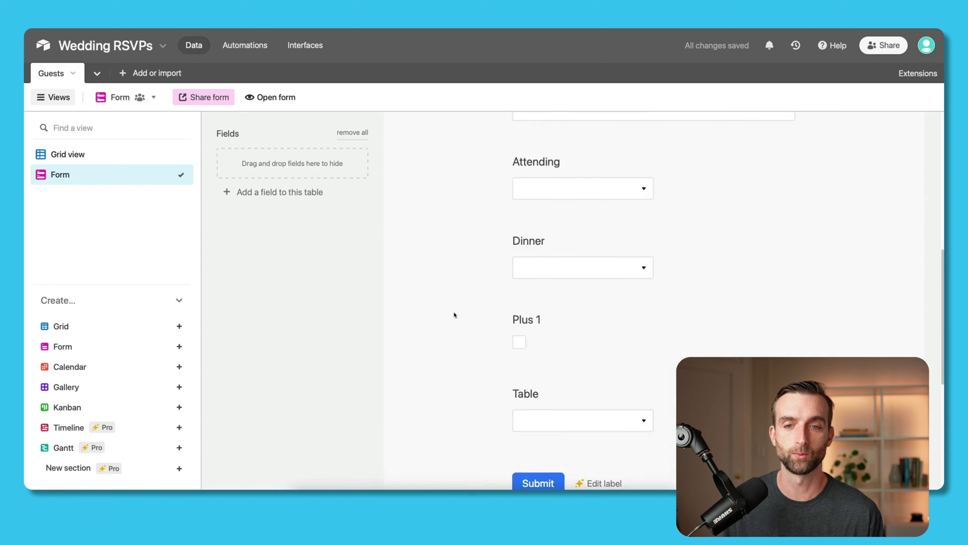
scroll(453, 315, "up", 3)
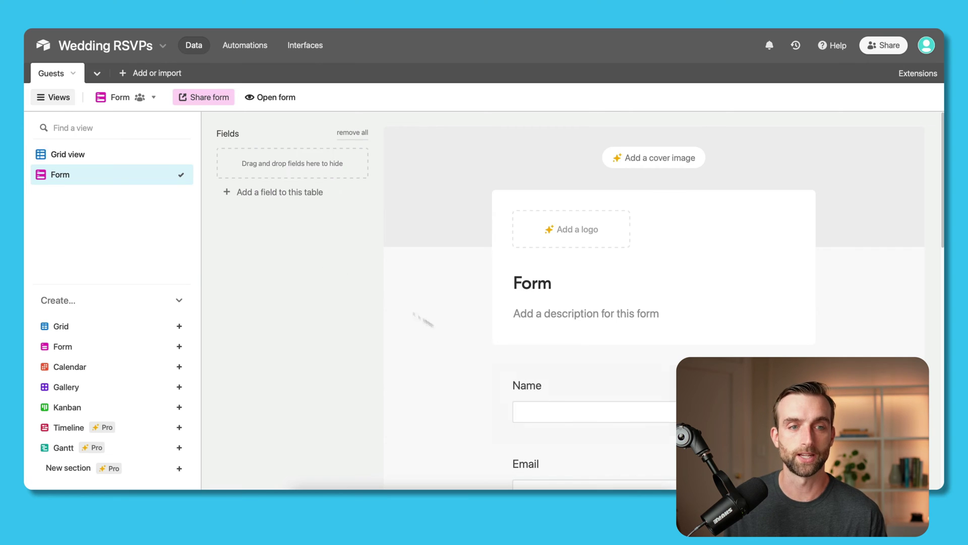
left_click(106, 160)
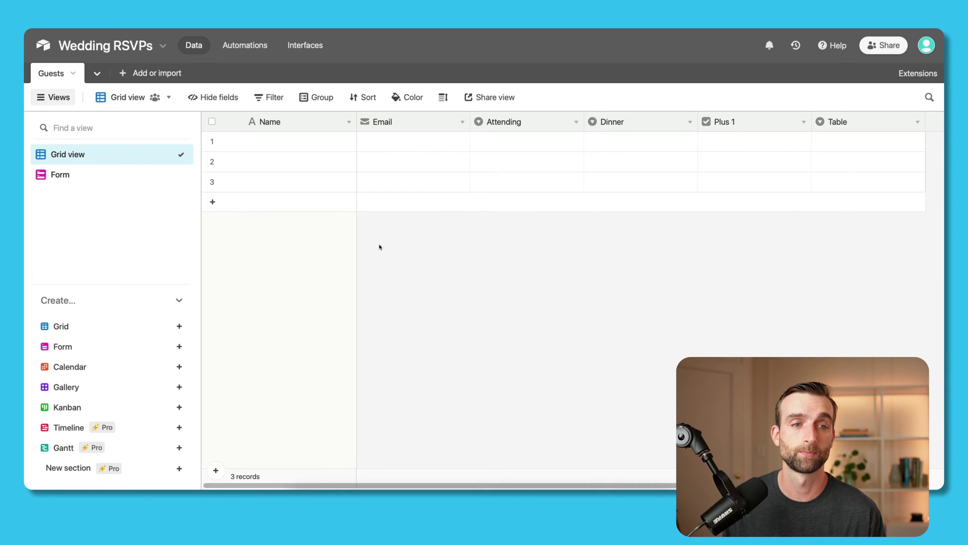
Delete the Form view
left_click(170, 174)
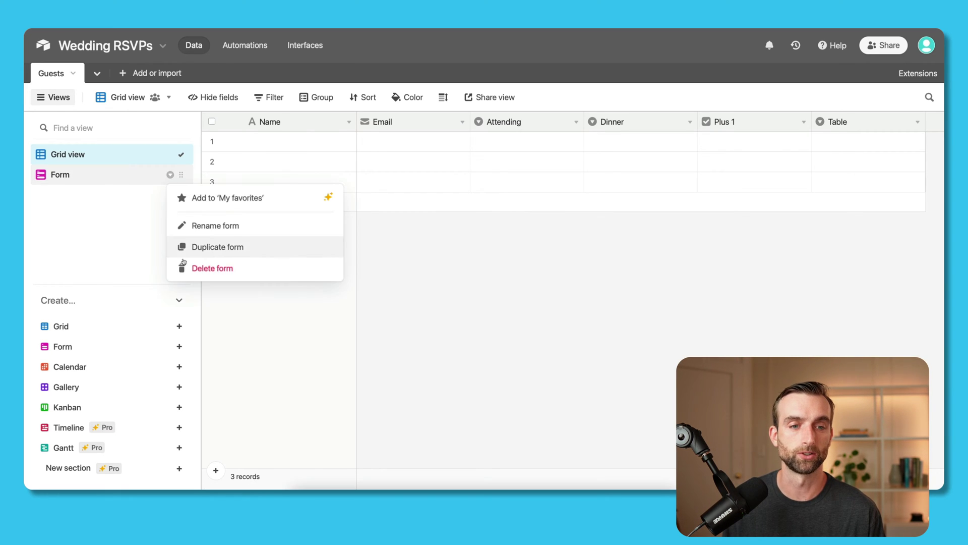
left_click(192, 269)
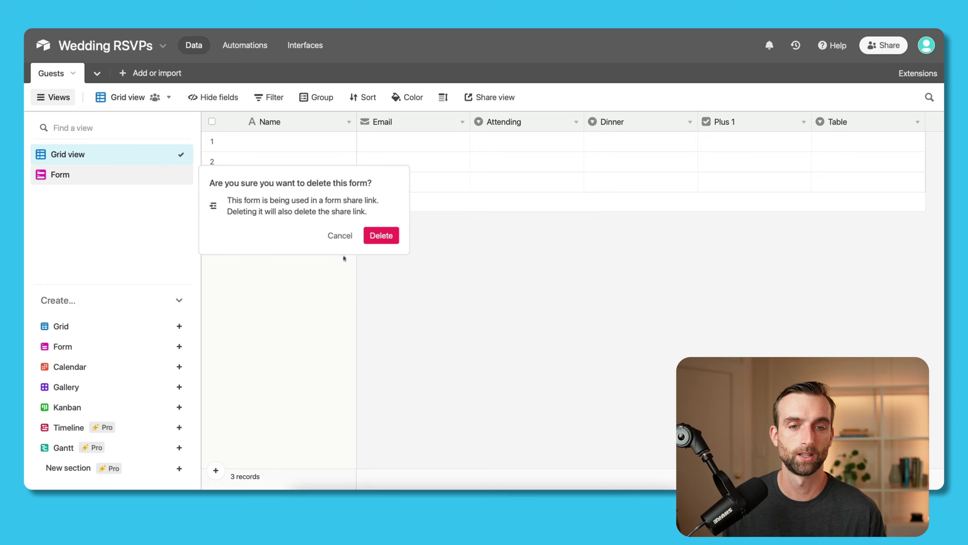
left_click(376, 238)
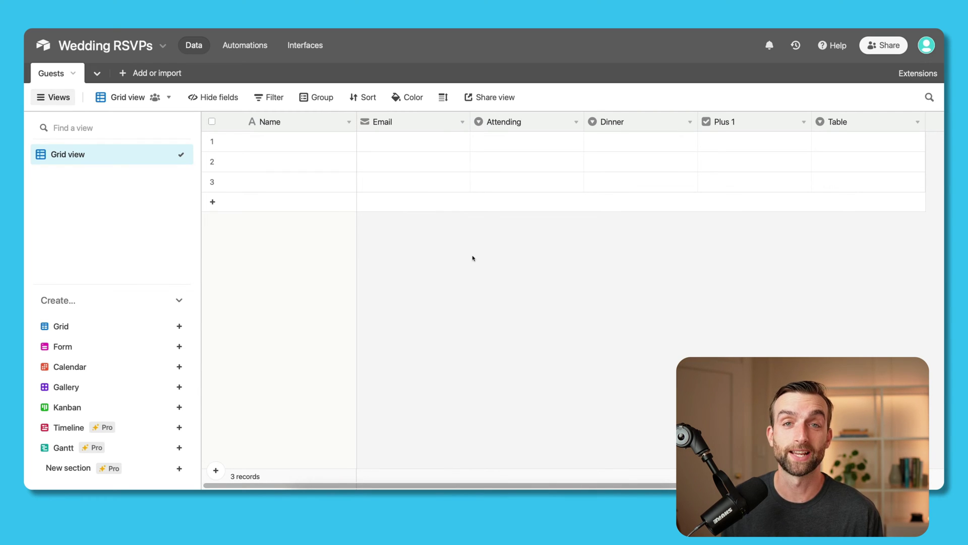
Paste the 50-guest list into the Name column, expanding the table to fit
left_click(325, 143)
key("ctrl+v")
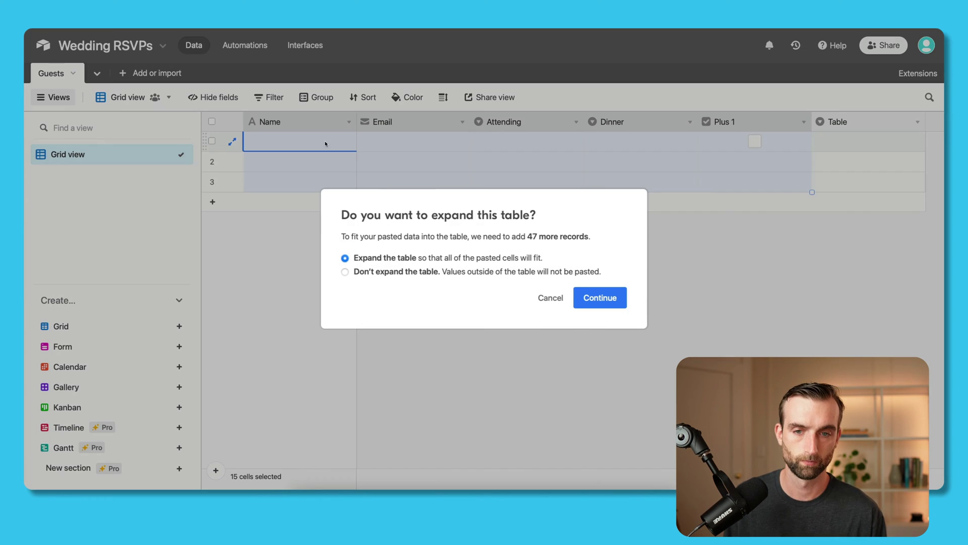
left_click(605, 297)
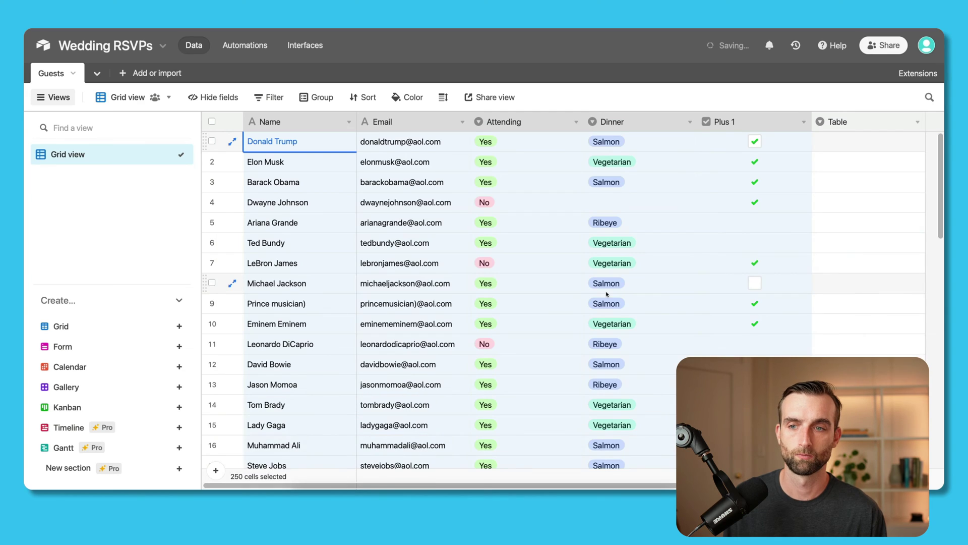
left_click(638, 202)
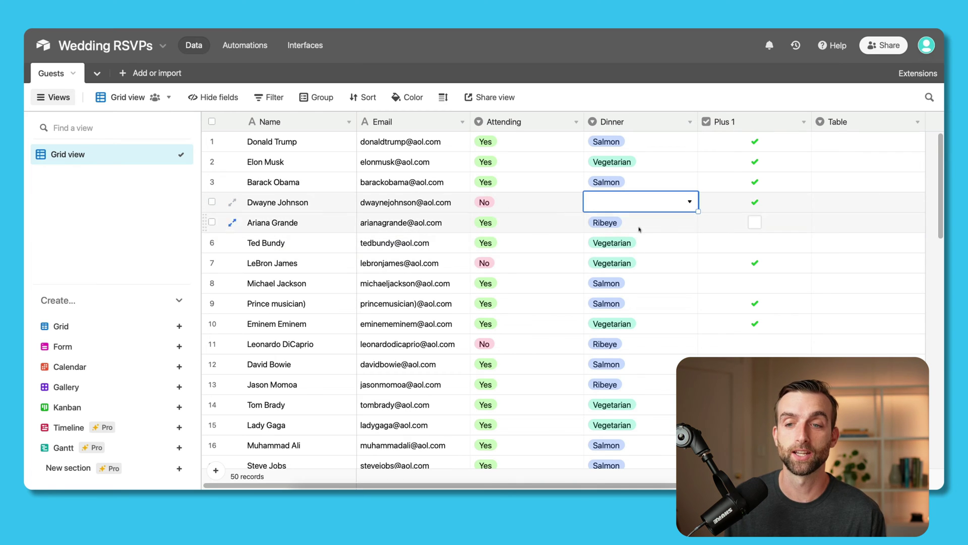
scroll(644, 283, "down", 5)
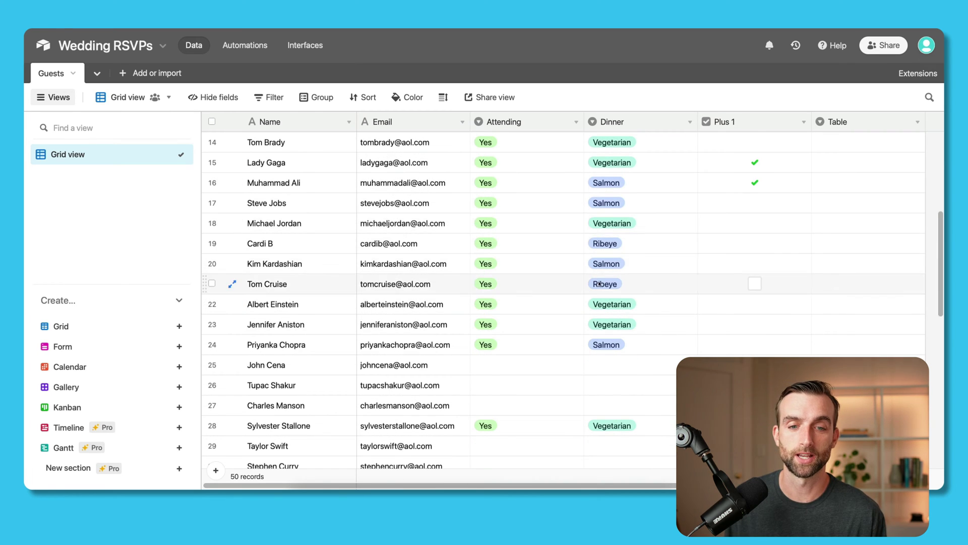
scroll(755, 283, "down", 8)
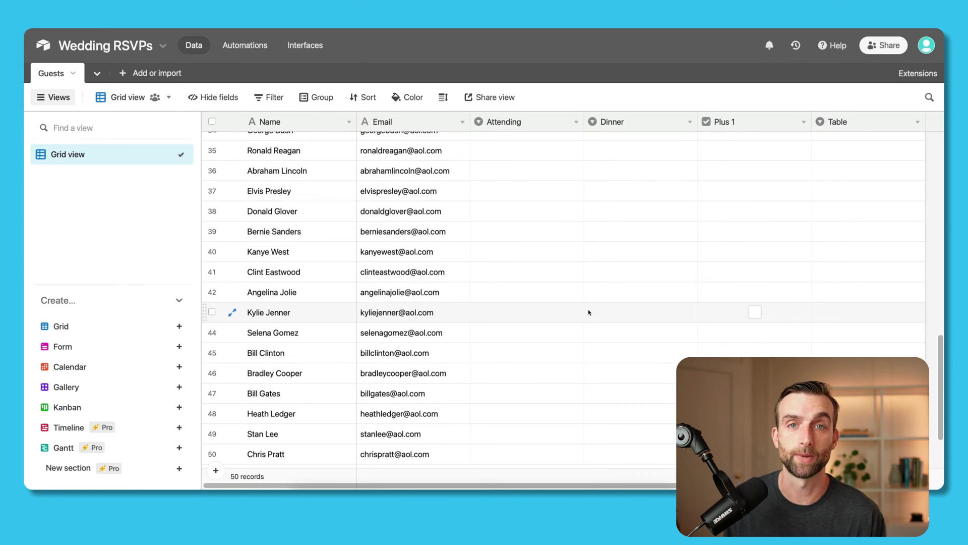
scroll(567, 363, "up", 15)
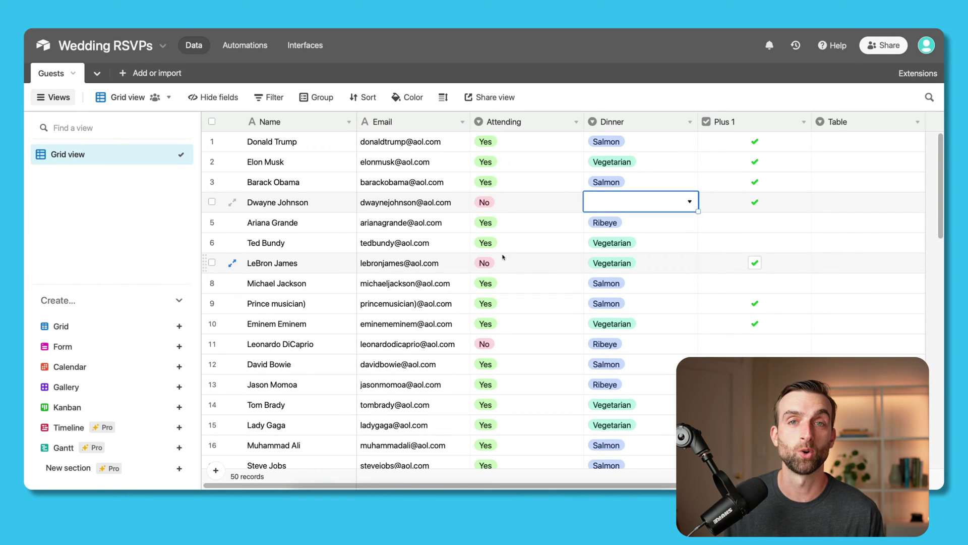
Duplicate the Guests table without copying its records
left_click(73, 74)
left_click(106, 172)
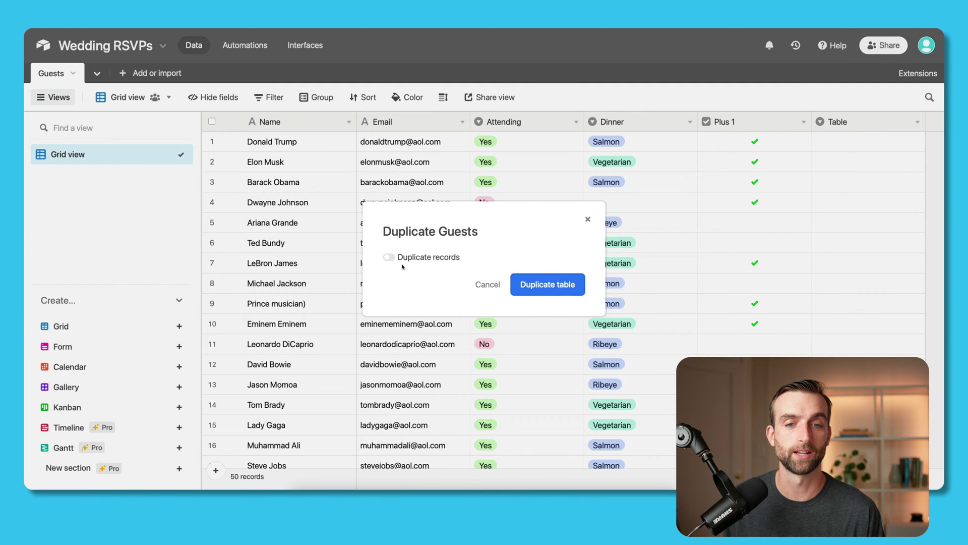
left_click(558, 288)
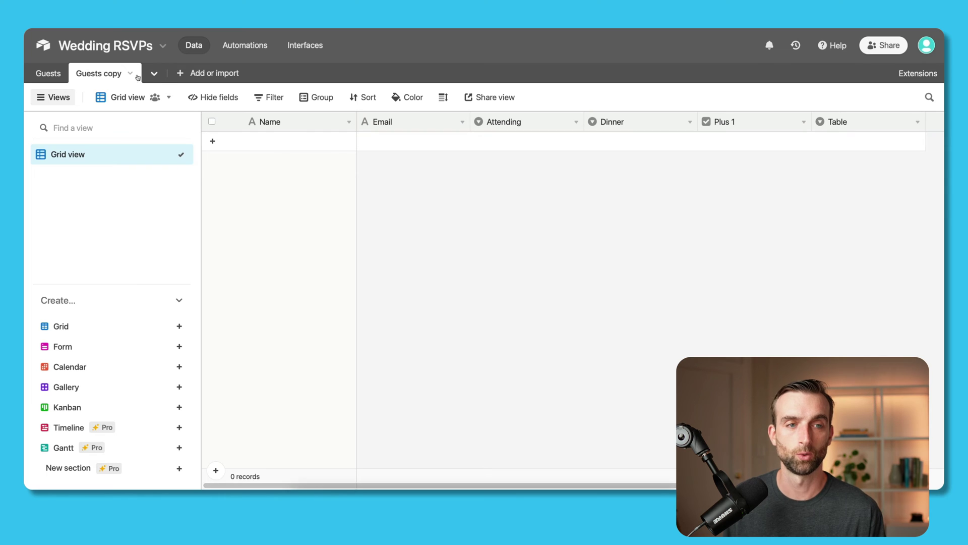
Rename the copied table to 'RSVPs'
double_click(106, 76)
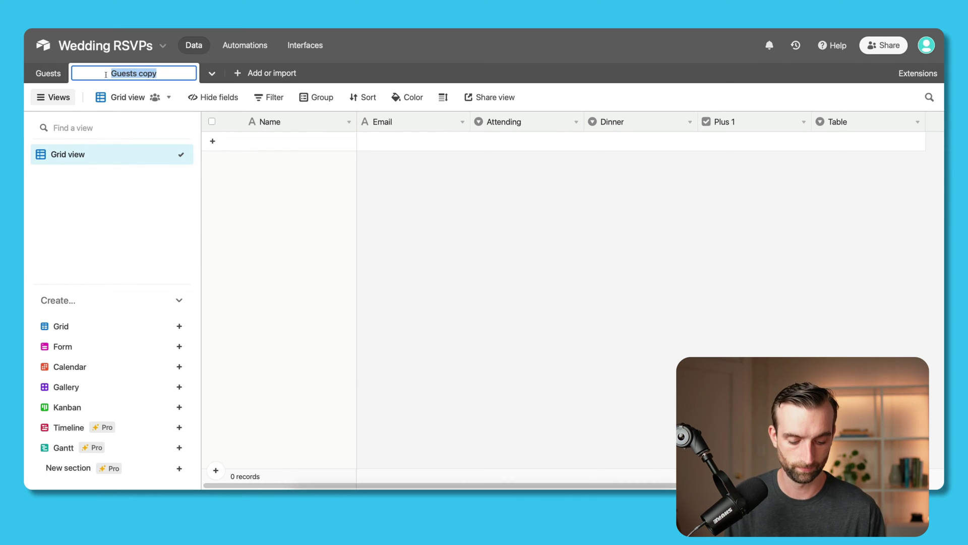
type("RSVP")
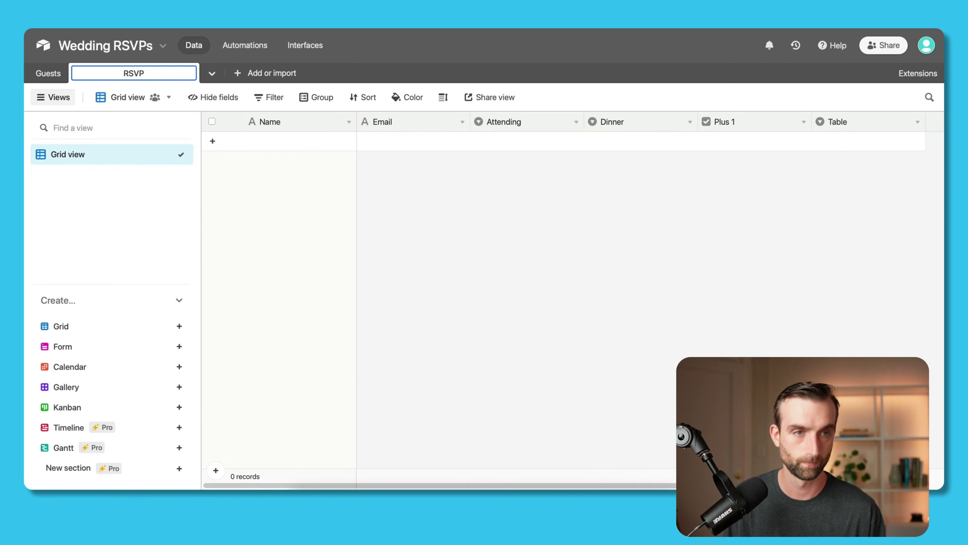
type("s")
key("Return")
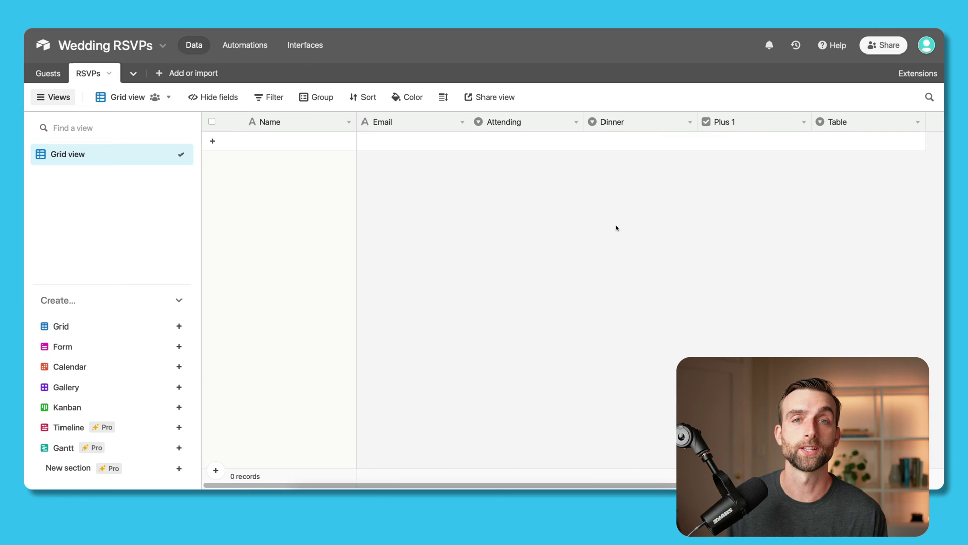
Add a Guest ID single line text field
scroll(698, 219, "right", 3)
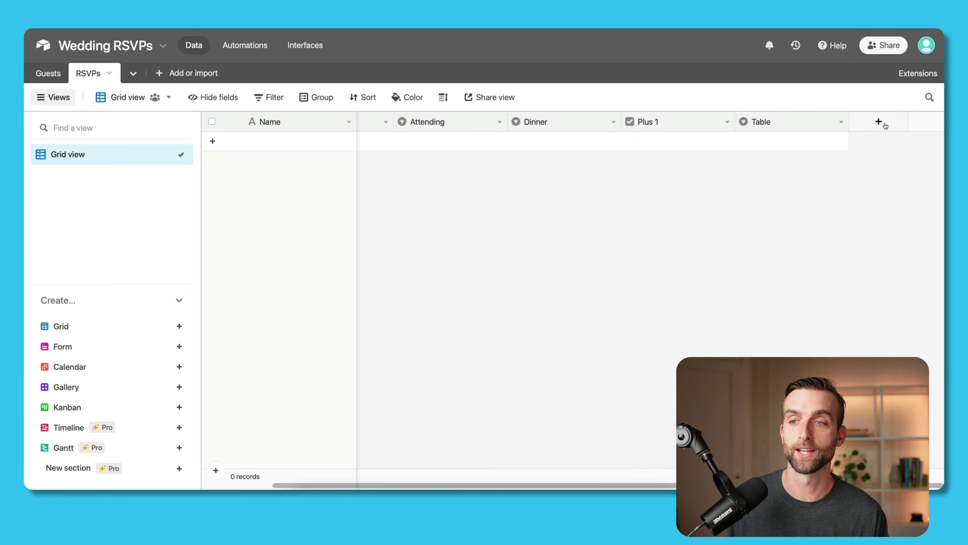
left_click(880, 123)
type("G")
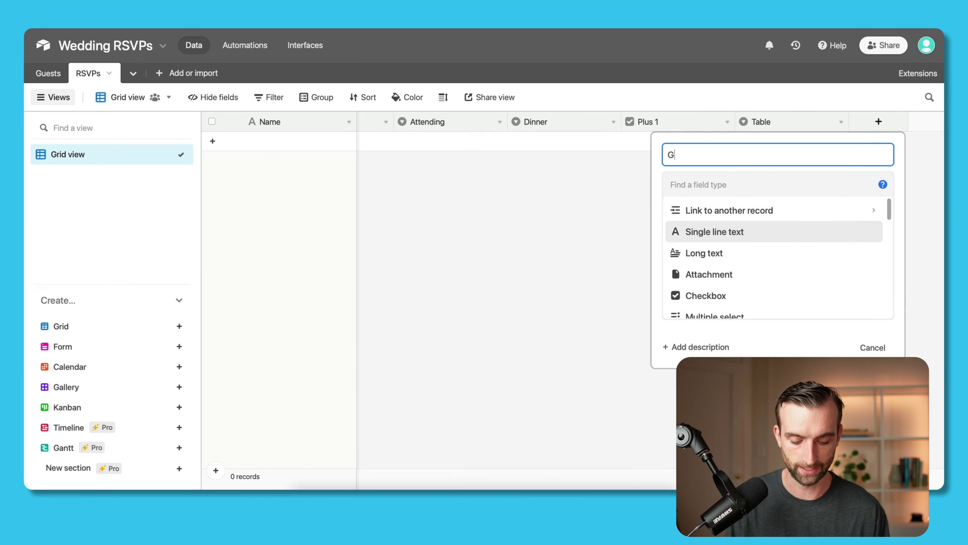
type("uest ID")
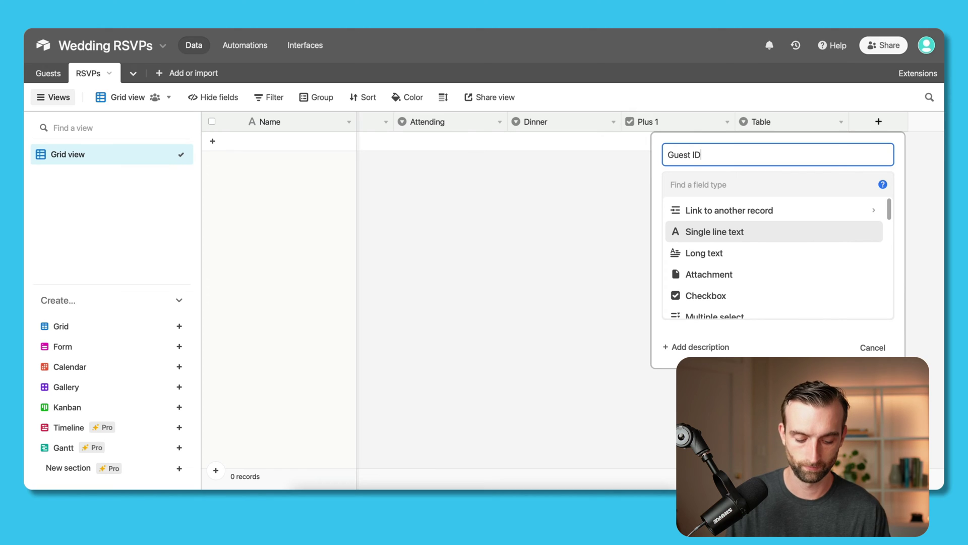
left_click(739, 236)
left_click(849, 281)
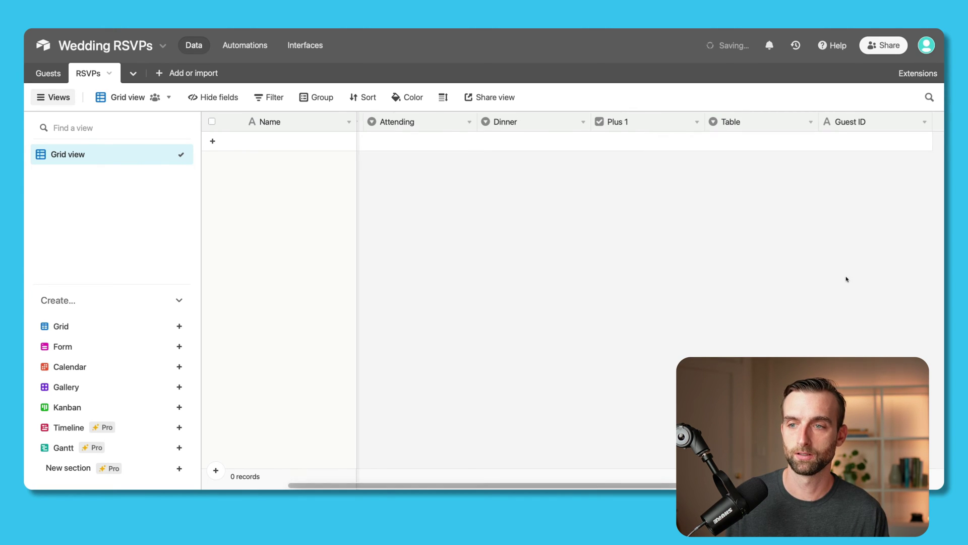
Add a Guest Name single line text field
left_click(880, 126)
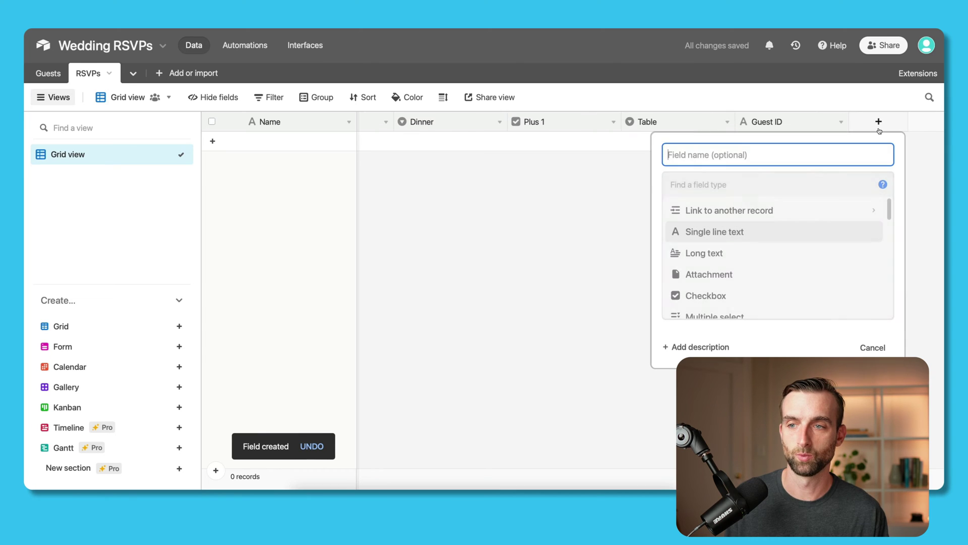
type("Guest Name")
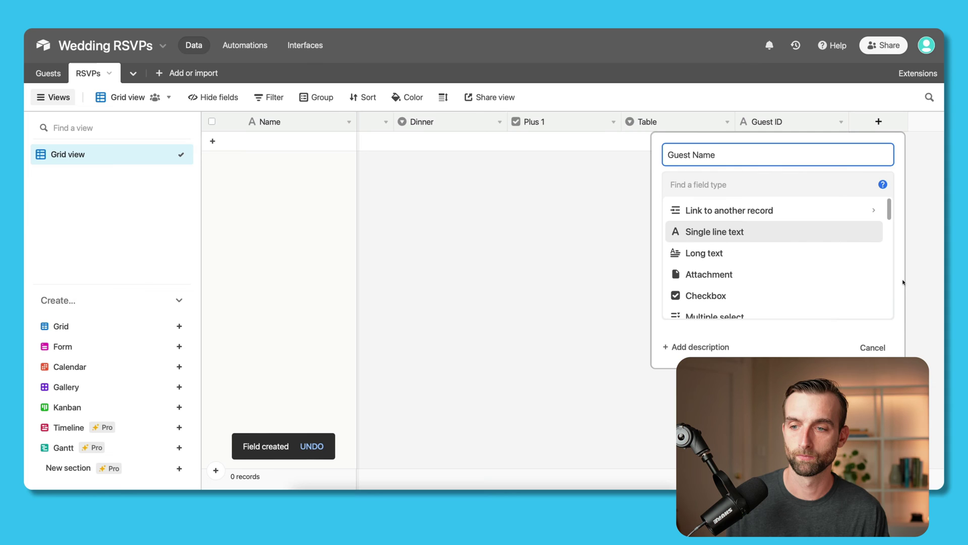
left_click(782, 229)
left_click(863, 281)
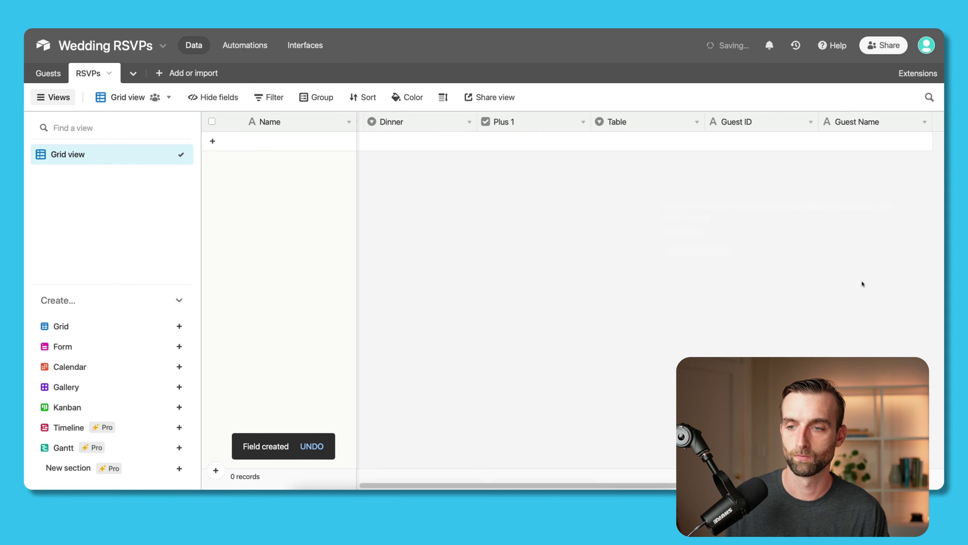
scroll(559, 231, "left", 5)
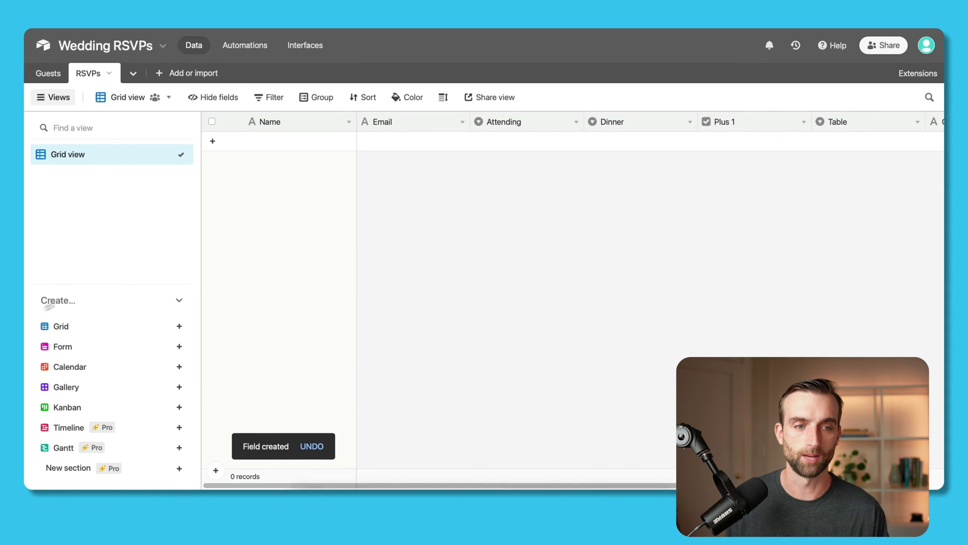
Create a form view named 'RSVP'
left_click(89, 350)
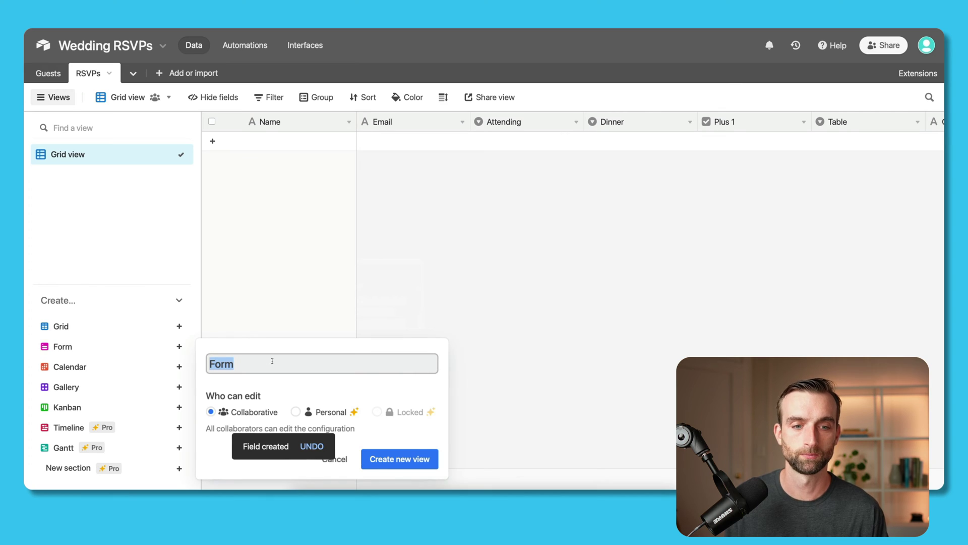
type("RSV")
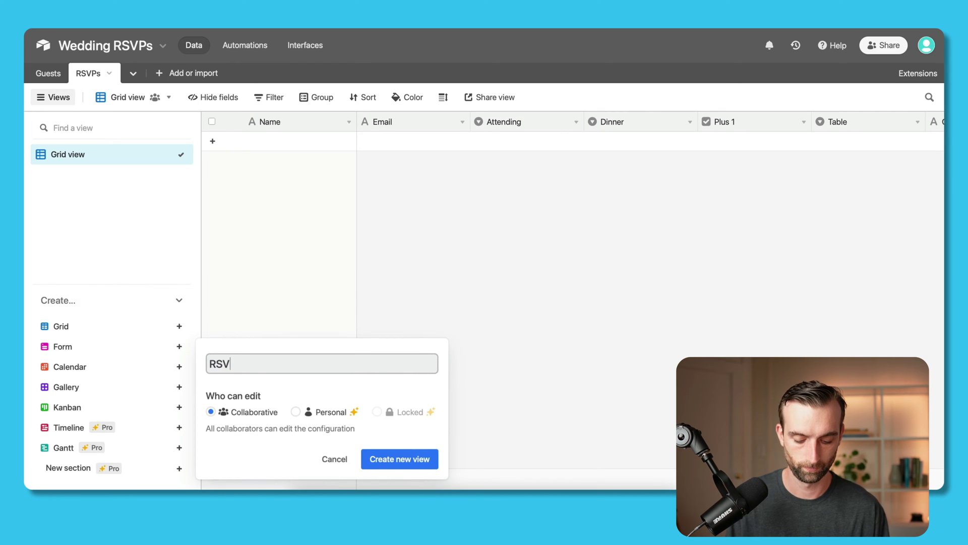
type("Ps")
key("BackSpace")
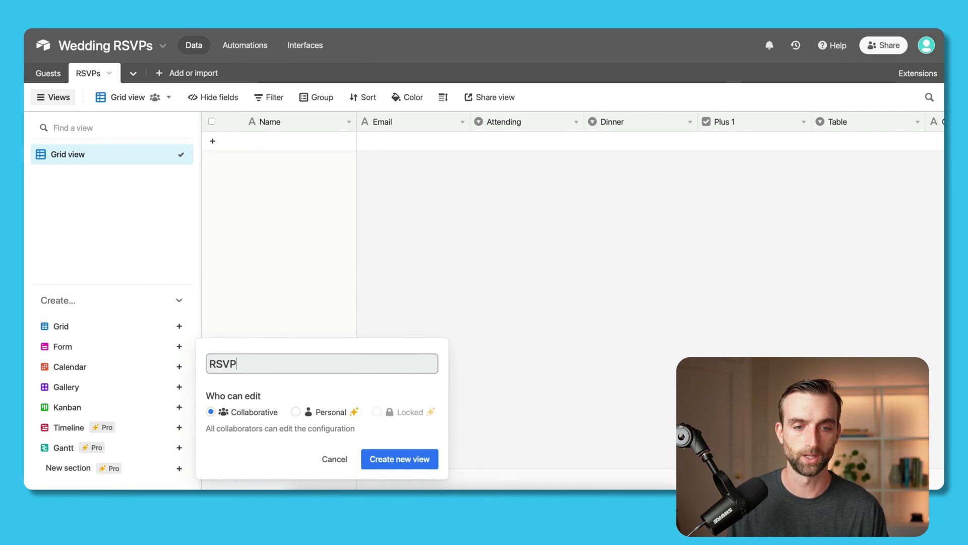
left_click(376, 458)
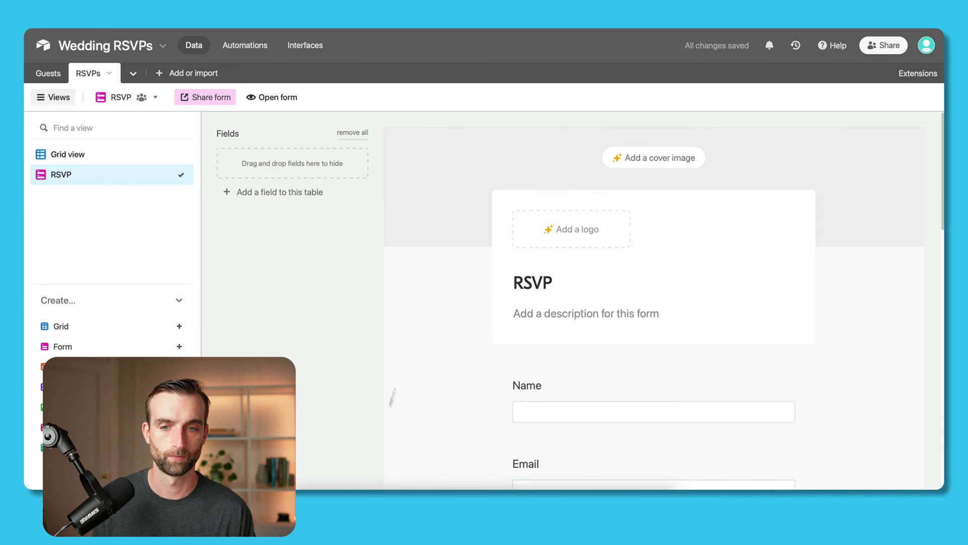
Hide the Name, Email and Table fields from the RSVP form
scroll(449, 324, "down", 5)
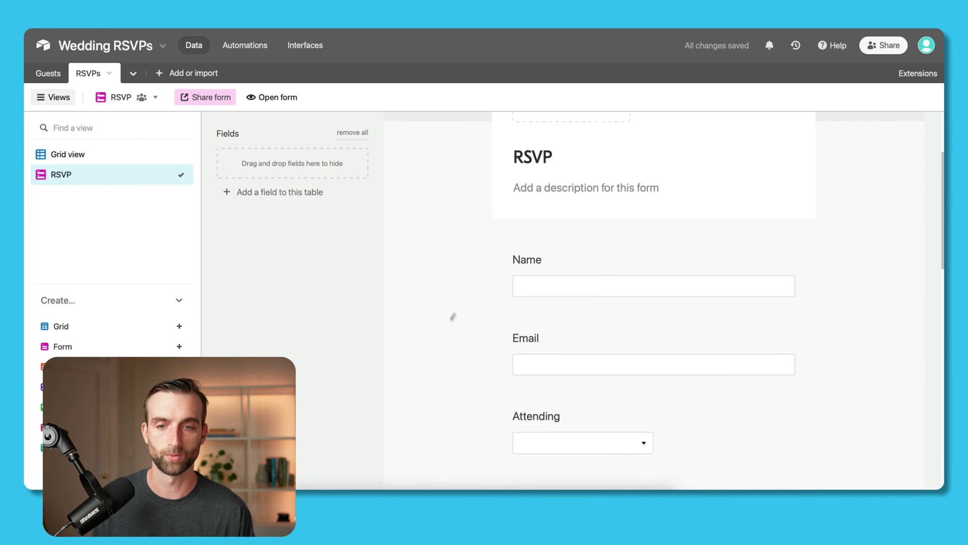
left_click_drag(535, 257, 297, 163)
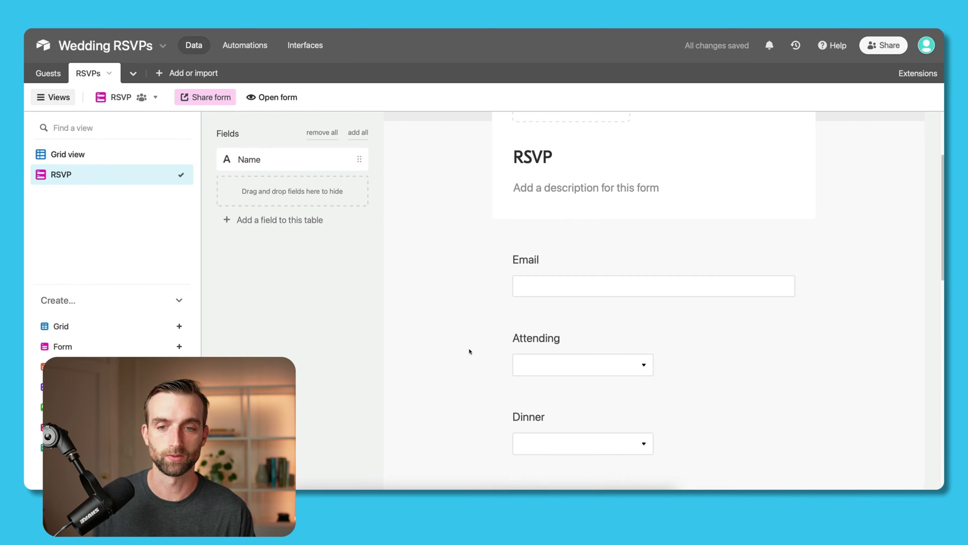
scroll(469, 350, "down", 2)
scroll(469, 350, "down", 5)
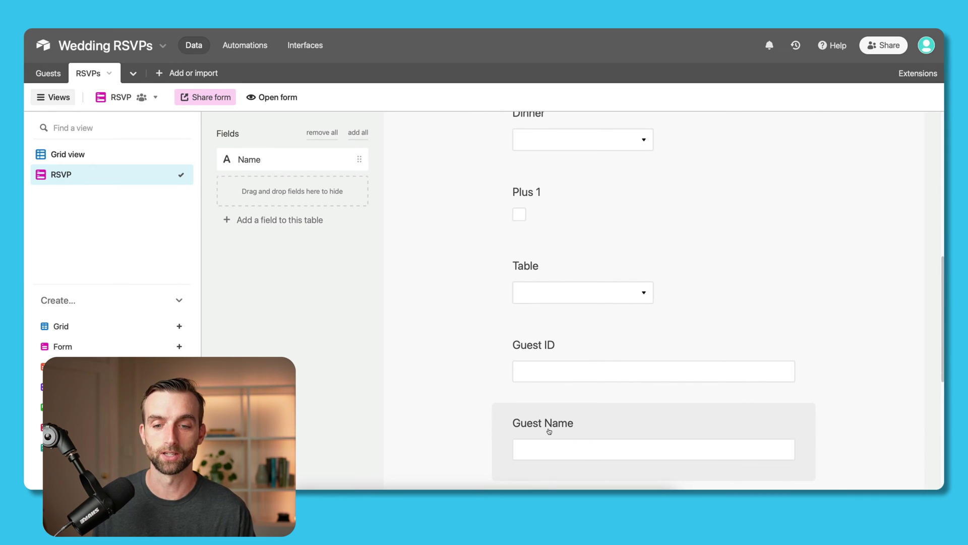
scroll(460, 379, "up", 1)
scroll(460, 379, "up", 6)
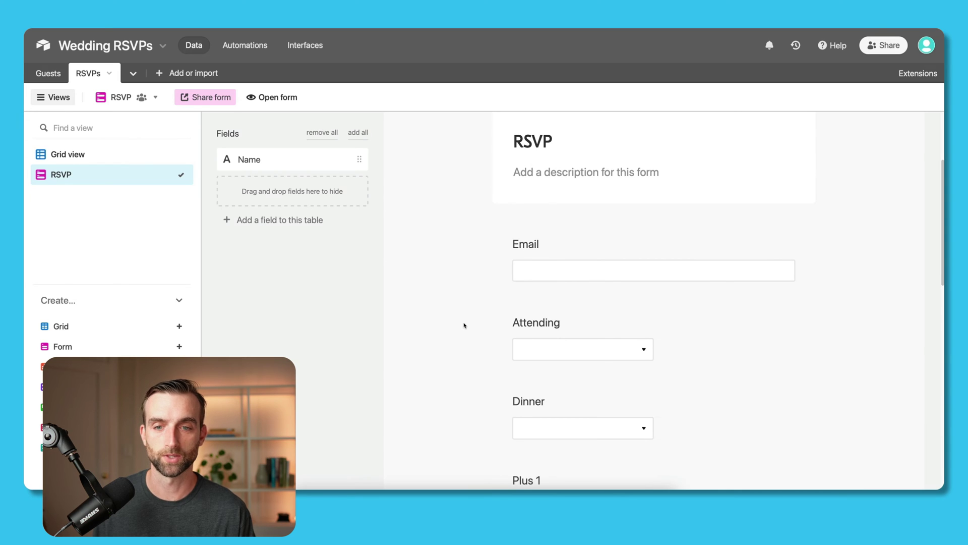
left_click_drag(566, 249, 334, 201)
scroll(476, 350, "down", 1)
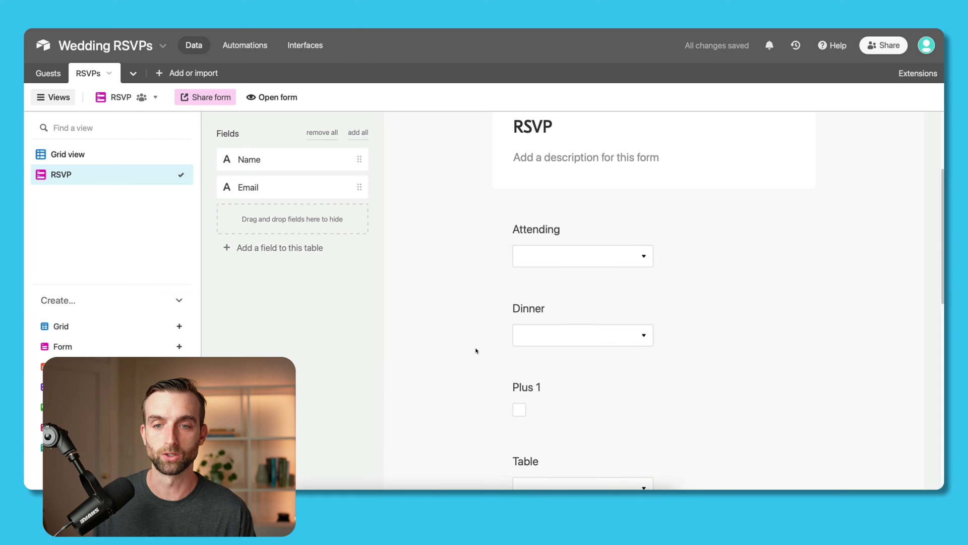
scroll(455, 320, "down", 3)
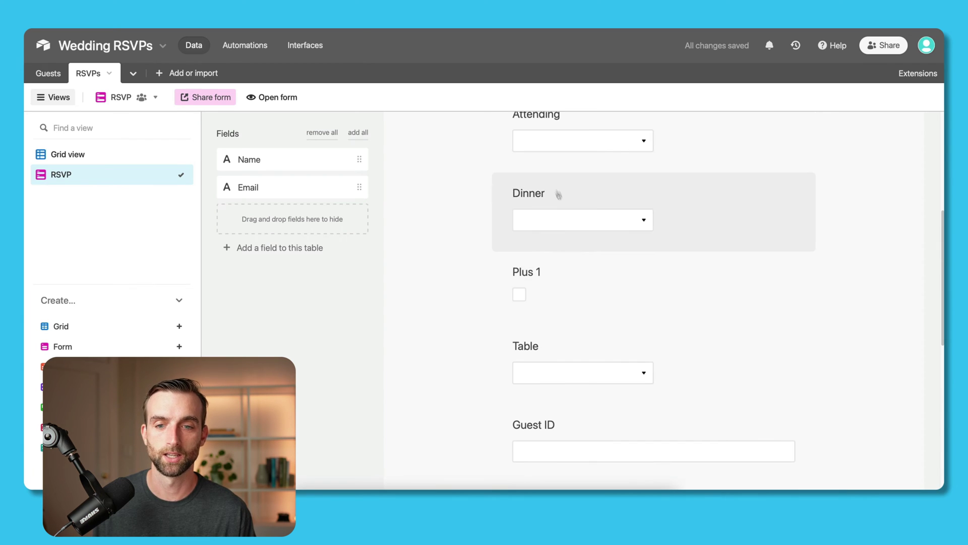
scroll(450, 335, "down", 1)
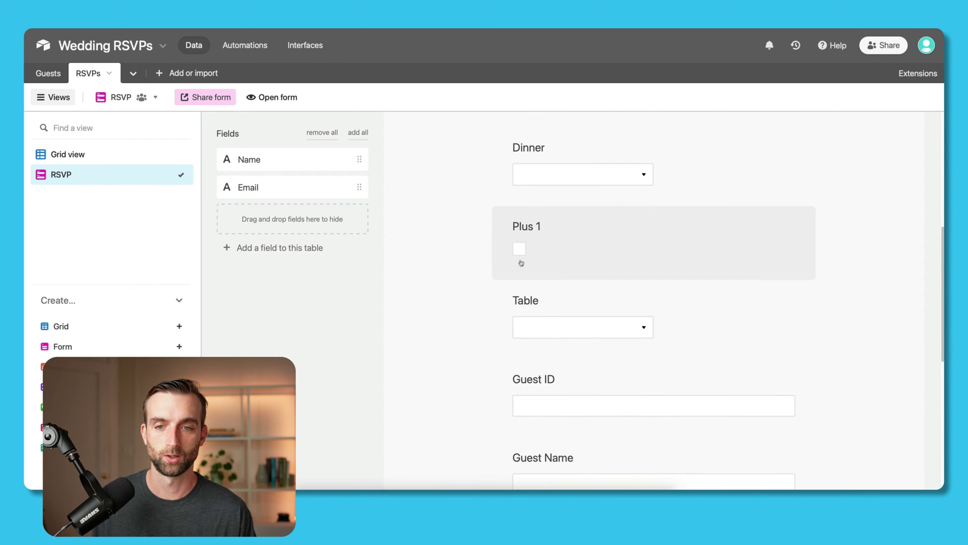
scroll(461, 336, "down", 4)
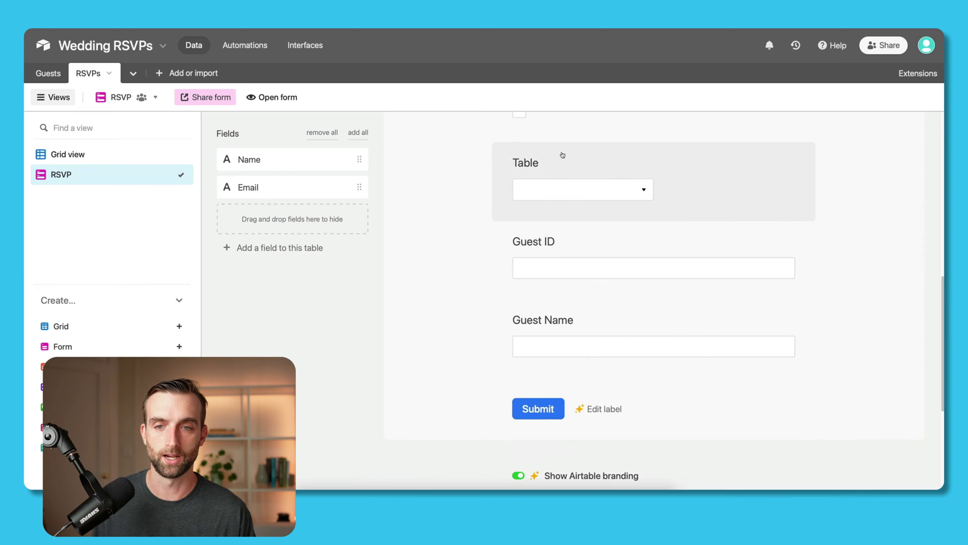
left_click_drag(562, 153, 329, 216)
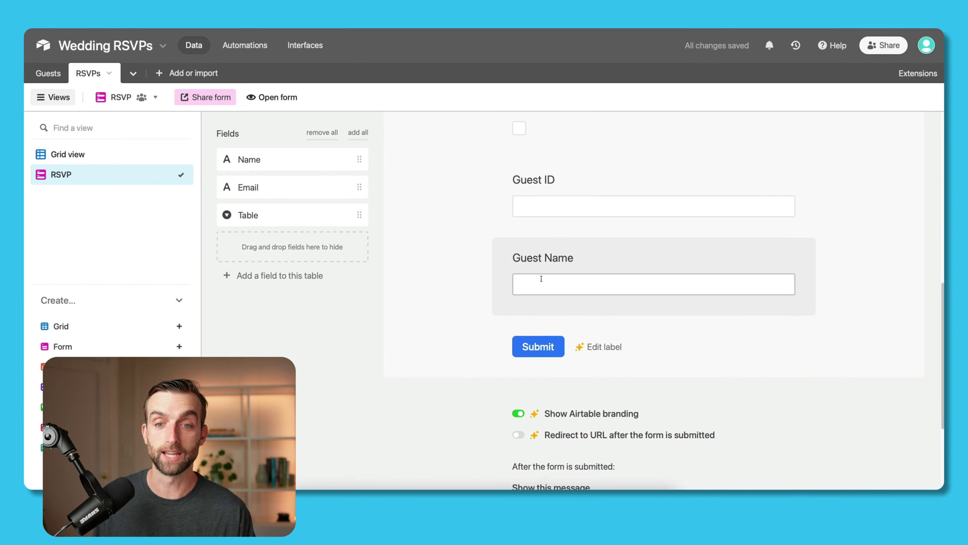
scroll(456, 337, "up", 2)
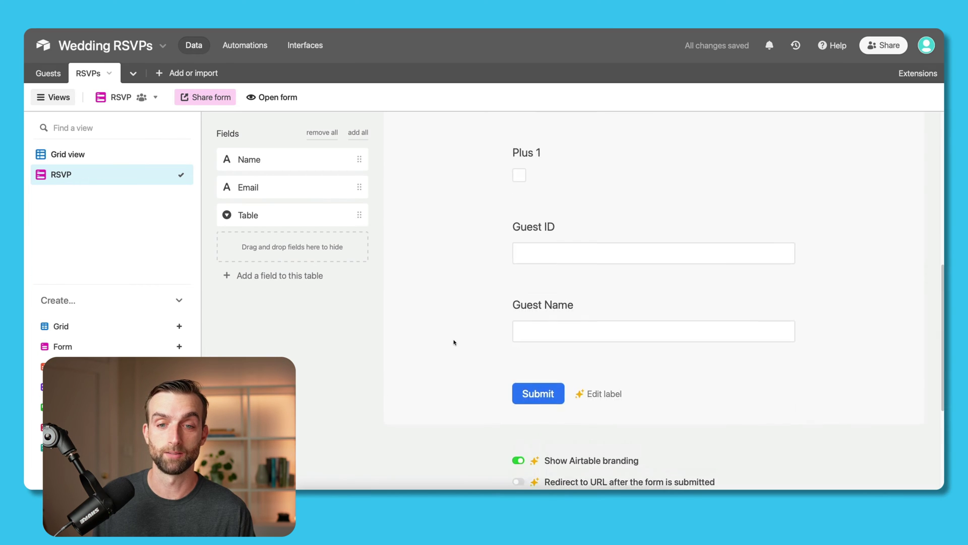
scroll(454, 342, "up", 5)
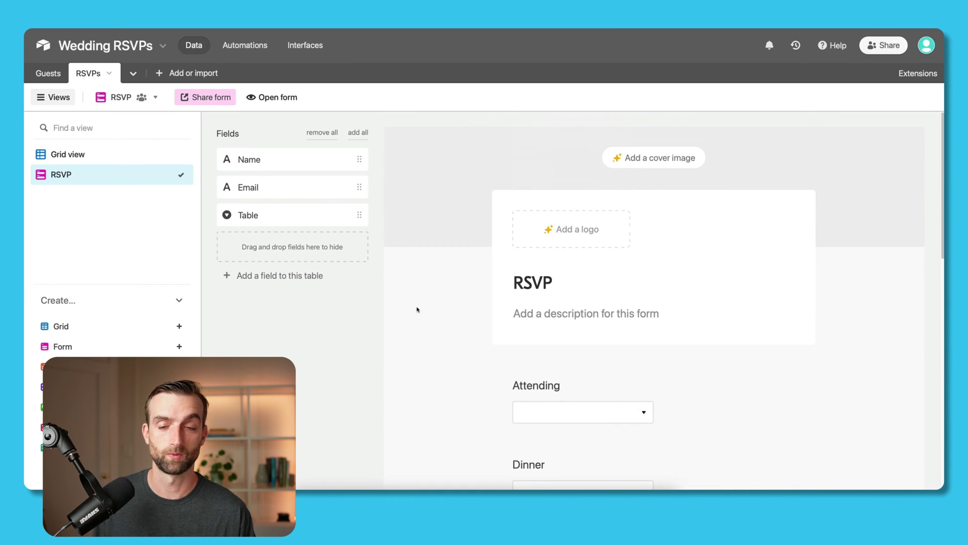
Select the RSVP form's private share link, then close the share panel
left_click(214, 98)
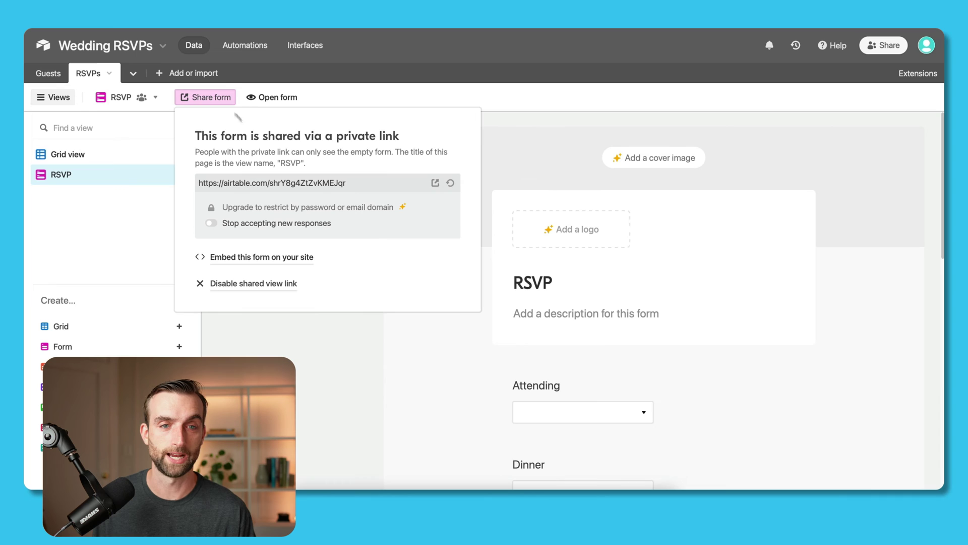
left_click(346, 183)
key("ctrl+c")
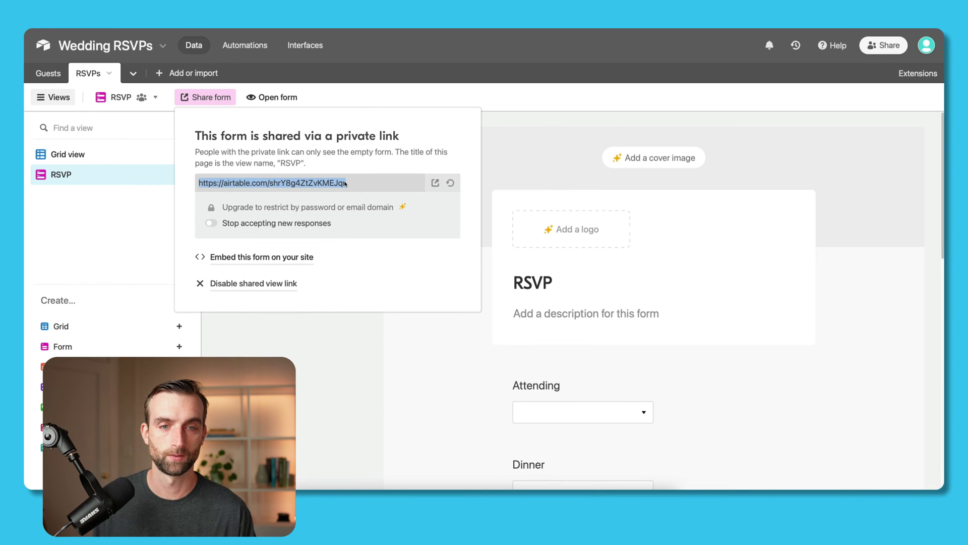
left_click(352, 359)
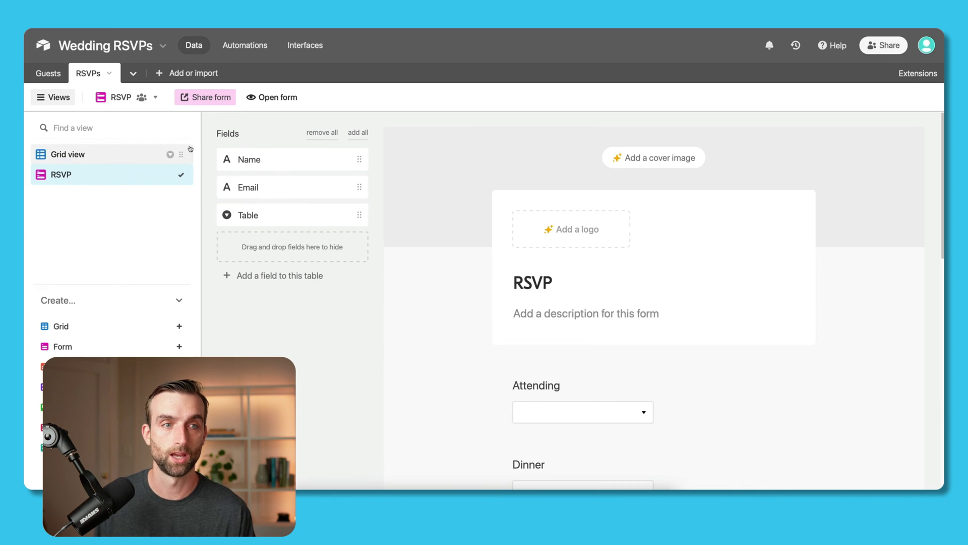
Return to the RSVPs grid, then show the Guests table scrolled to its last column
left_click(68, 153)
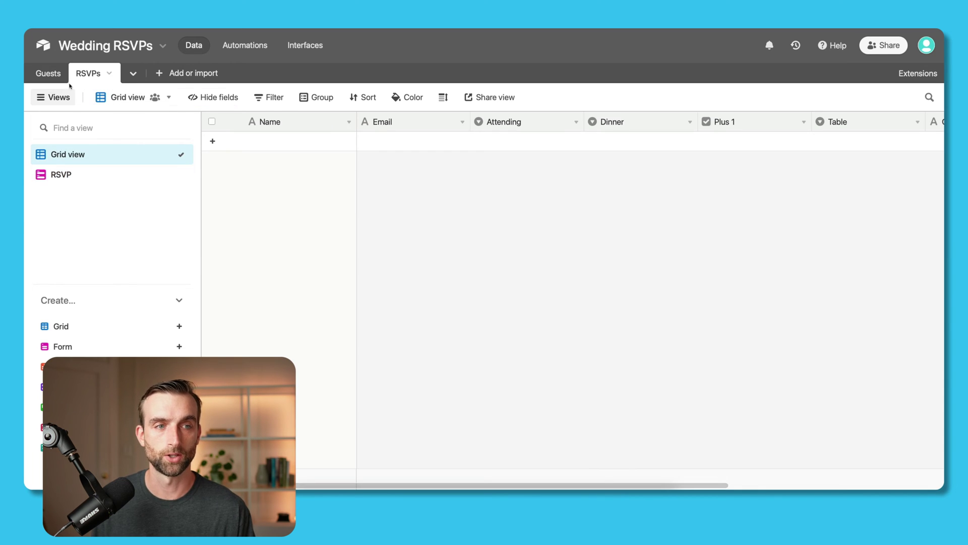
left_click(46, 75)
scroll(528, 254, "right", 3)
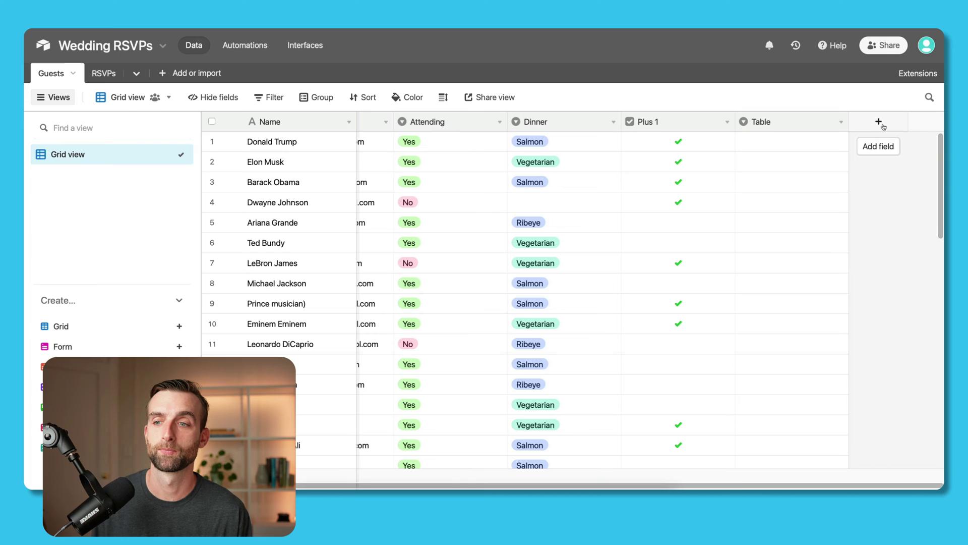
Add a new Formula field named 'Personalized RSVP Link' to the Guests table
left_click(876, 124)
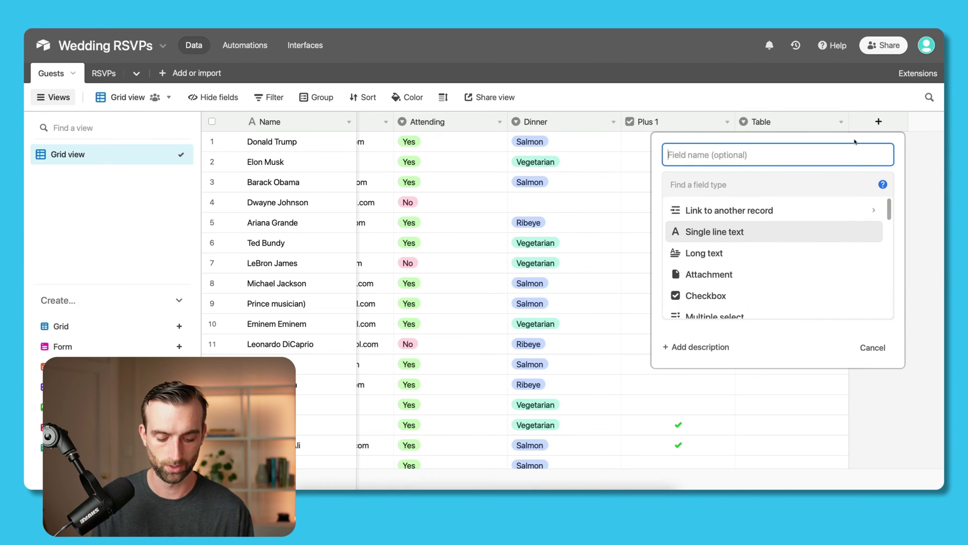
type("Personalize\\\\")
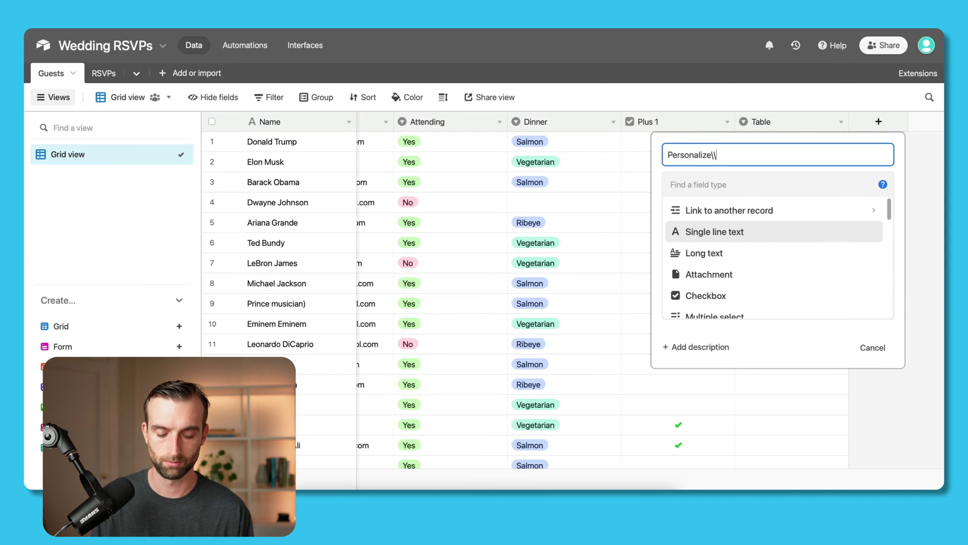
key("BackSpace")
type("d RSVP Lin")
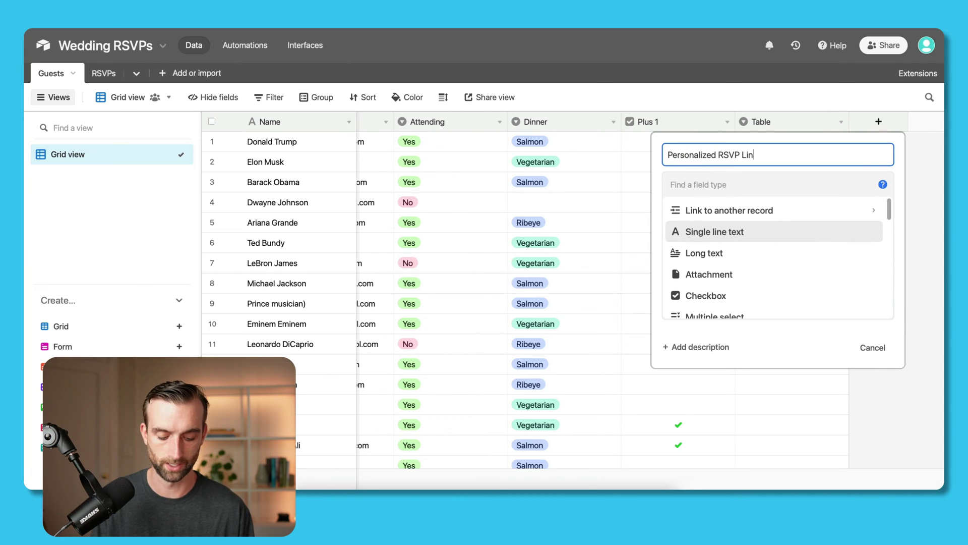
type("k")
key("Tab")
type("f")
left_click(796, 209)
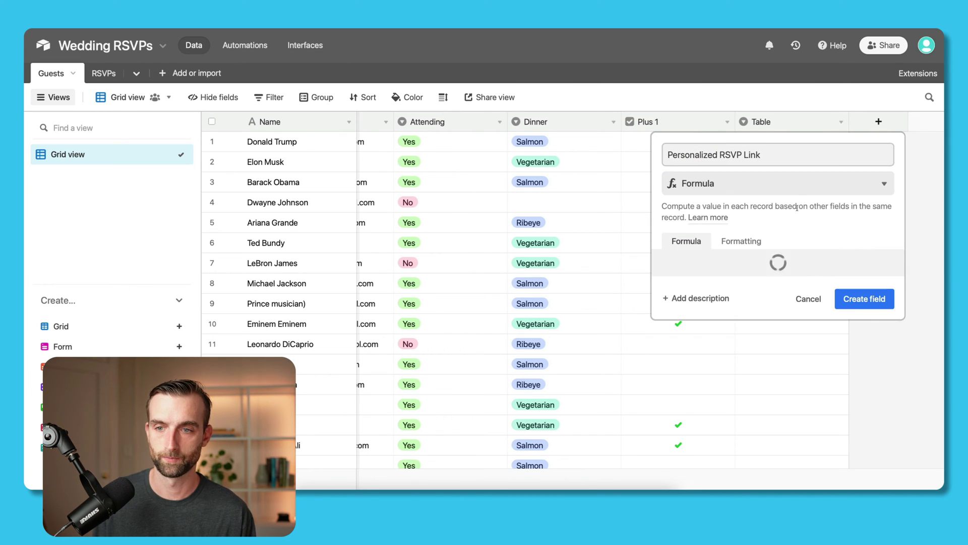
Start the formula with the quoted RSVP form URL joined to '?prefill_Guest%20ID='
left_click(751, 266)
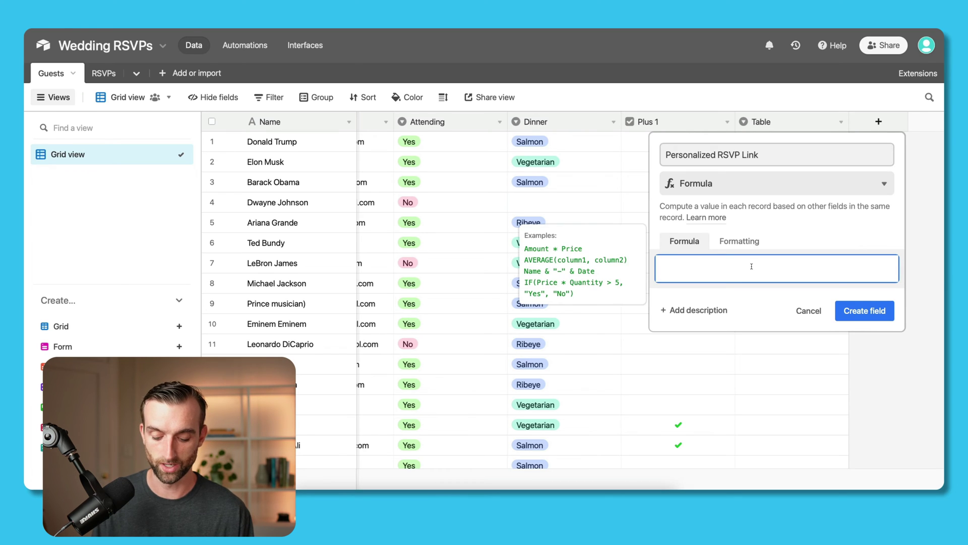
type("'")
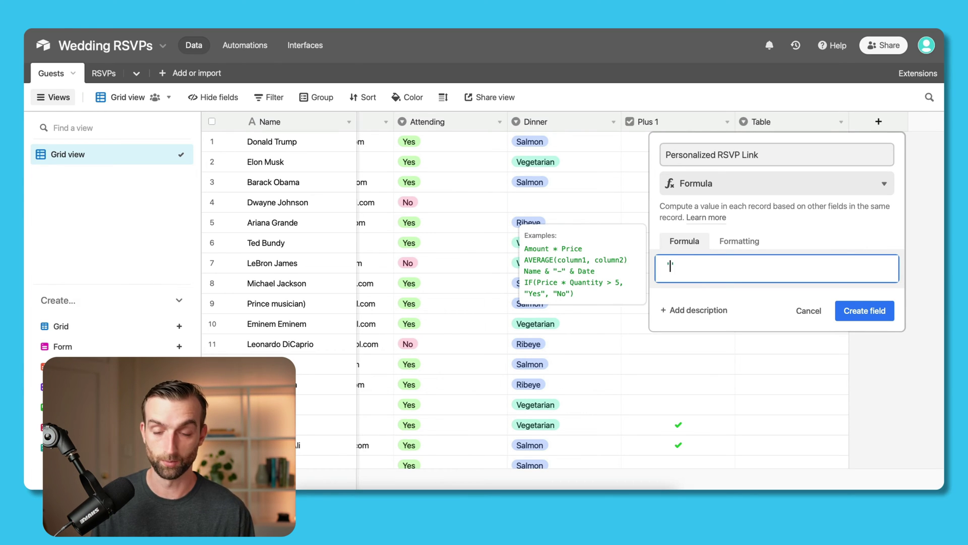
key("ctrl+v")
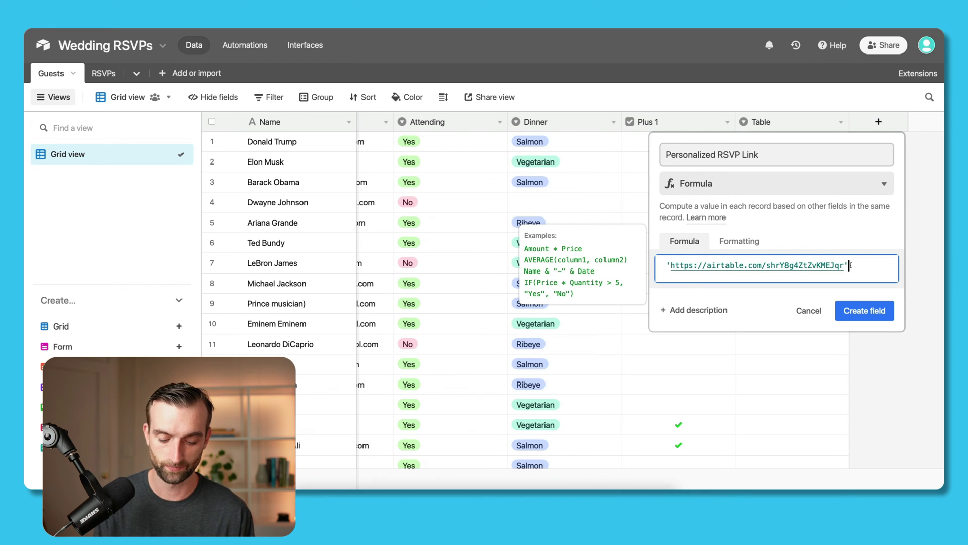
type("&")
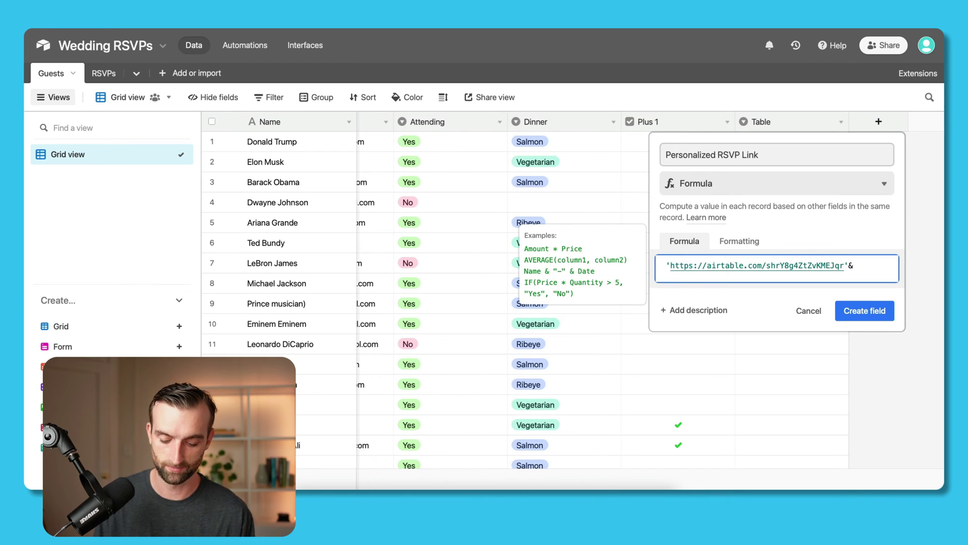
type("'")
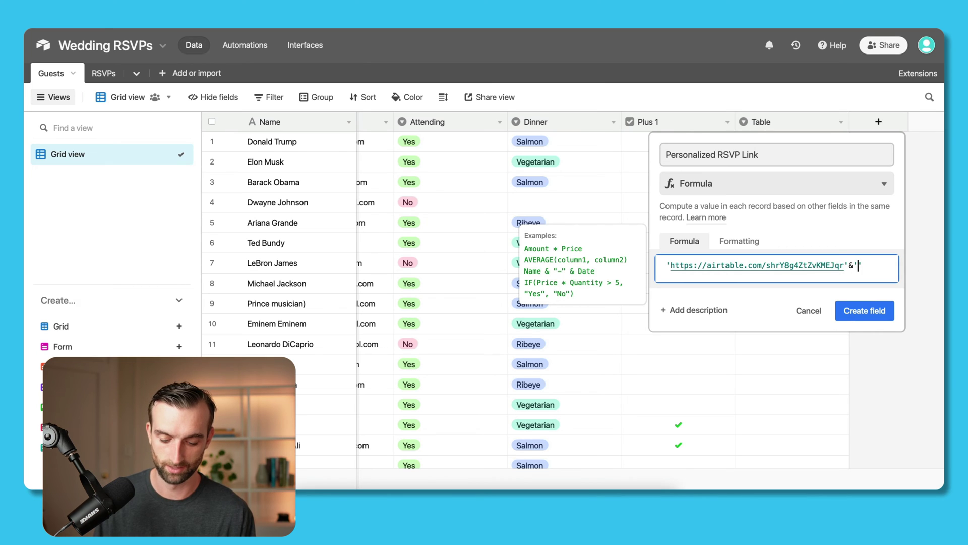
type("?")
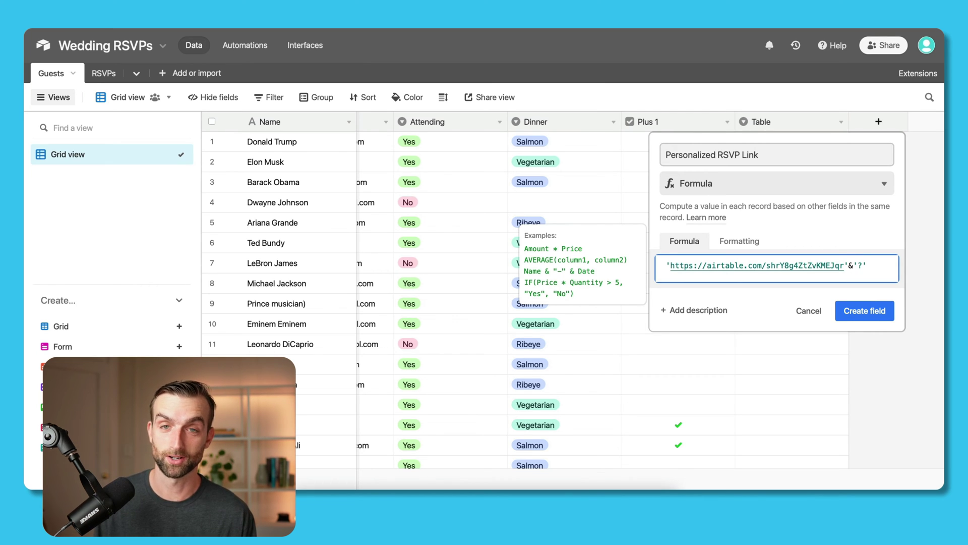
type("prefill")
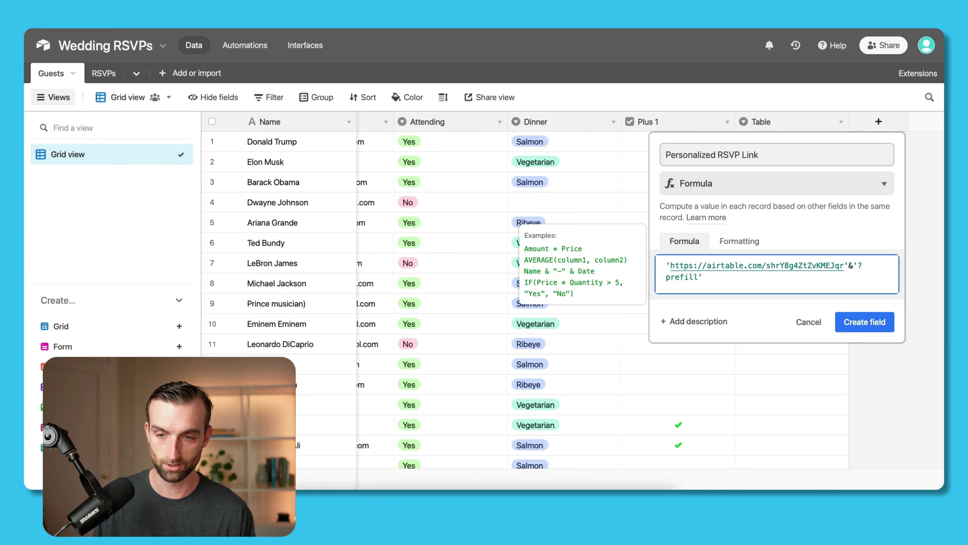
type("_Guest")
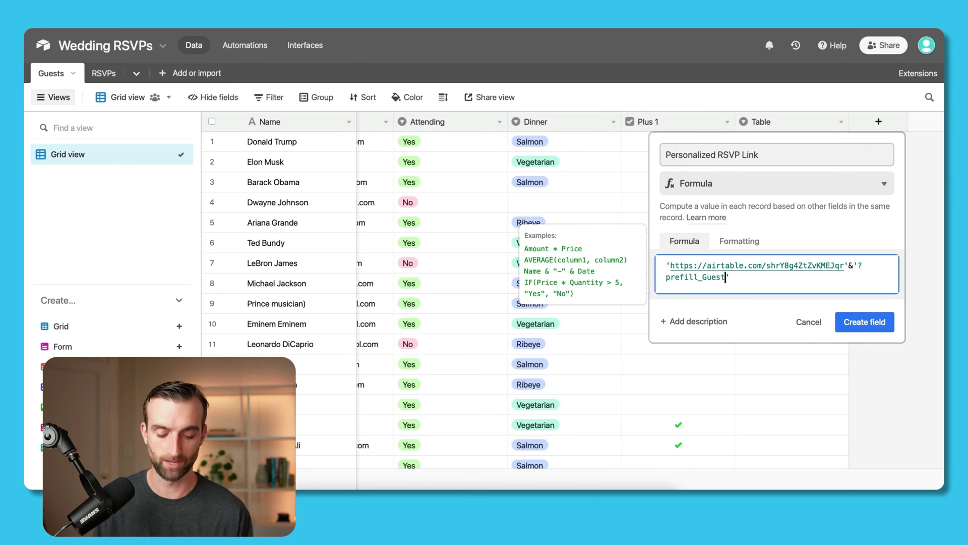
type("%")
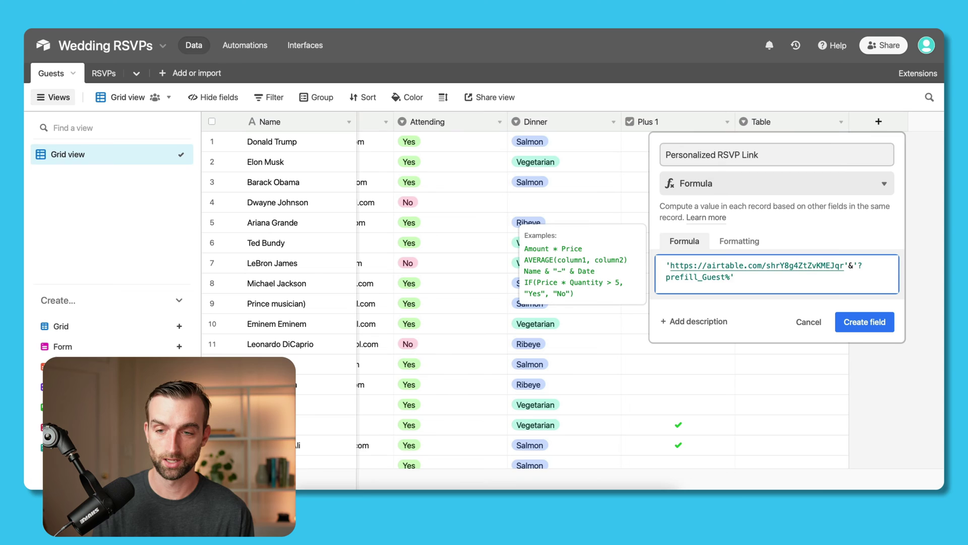
type("20")
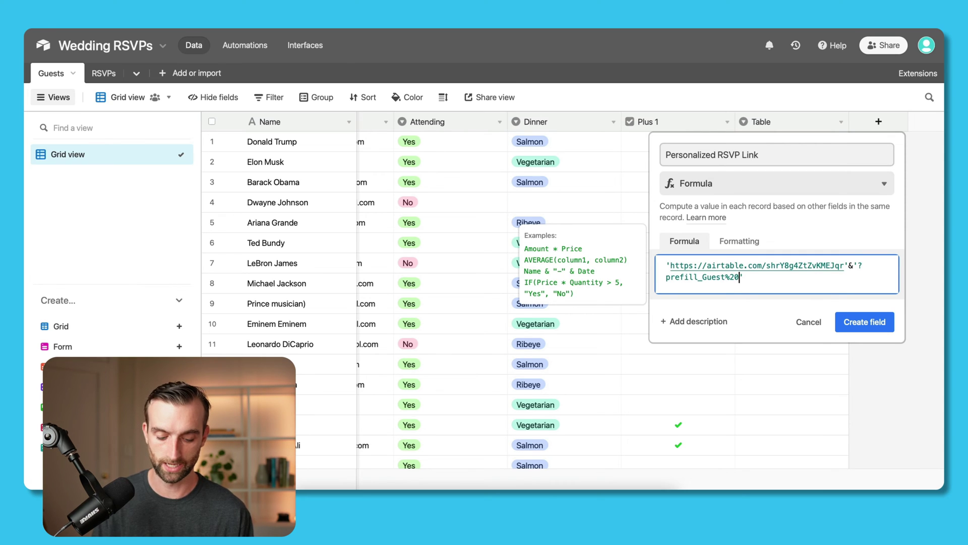
type("ID")
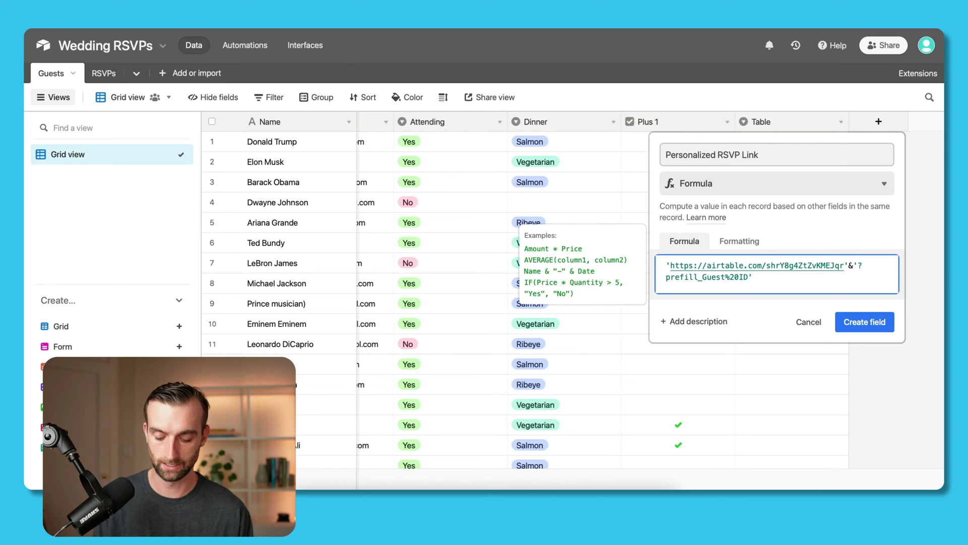
type("=")
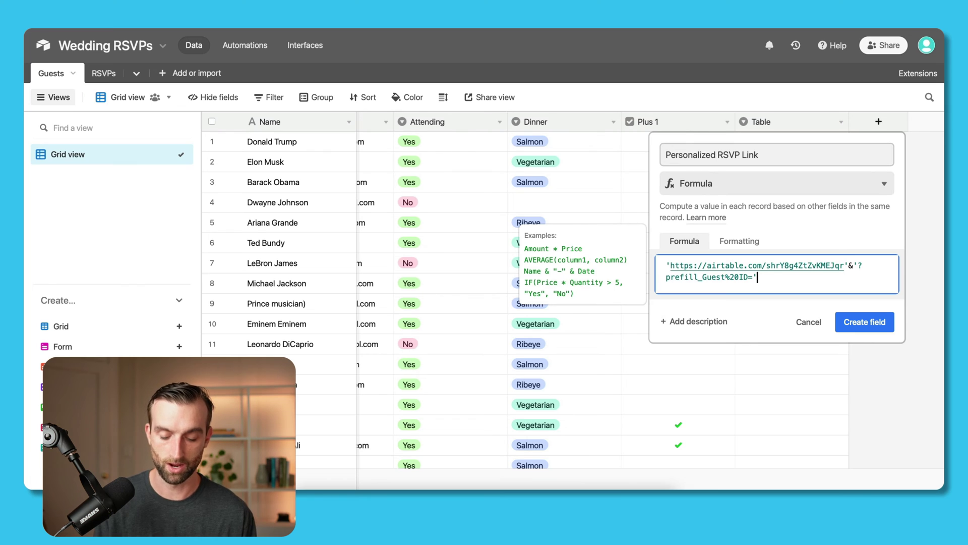
Append RECORD_ID() after the Guest ID parameter and begin another &'' string piece
type("&rec")
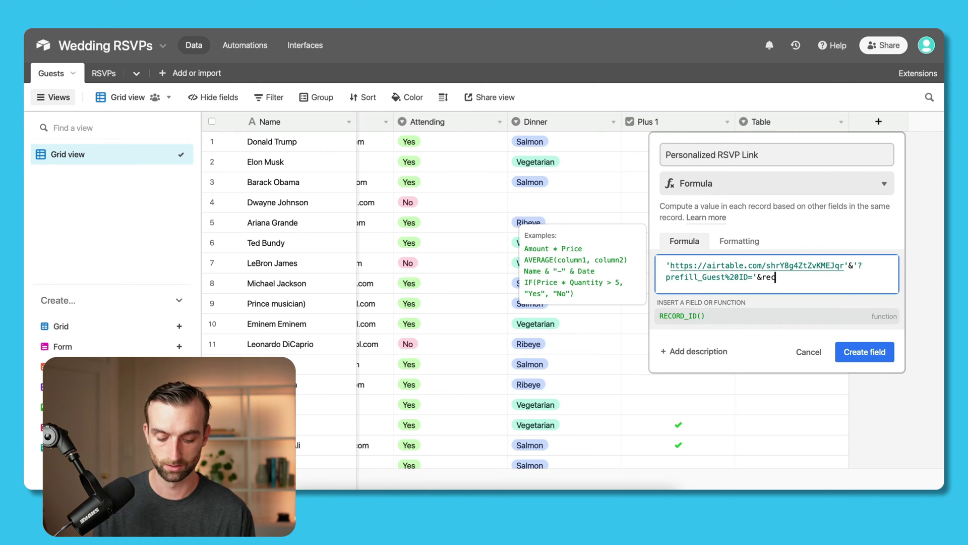
type("ord")
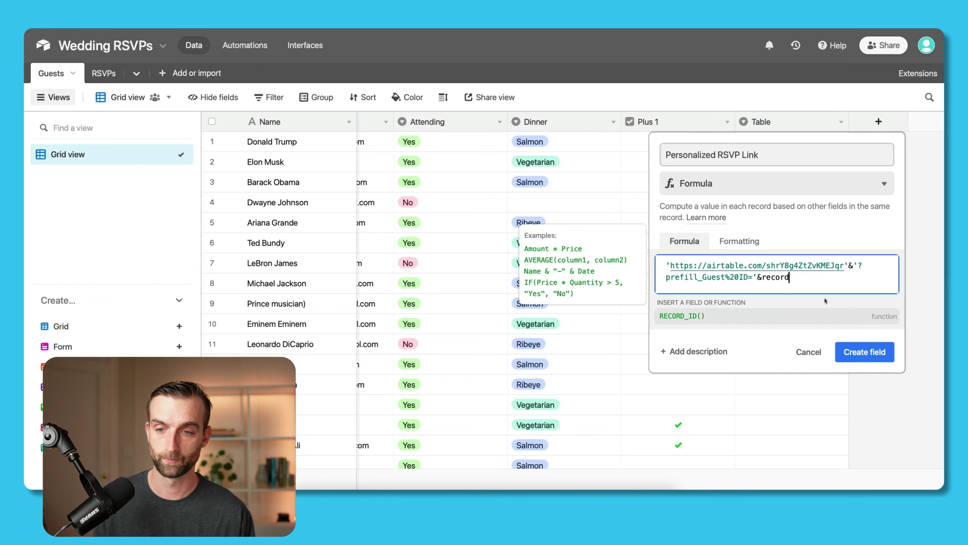
left_click(764, 317)
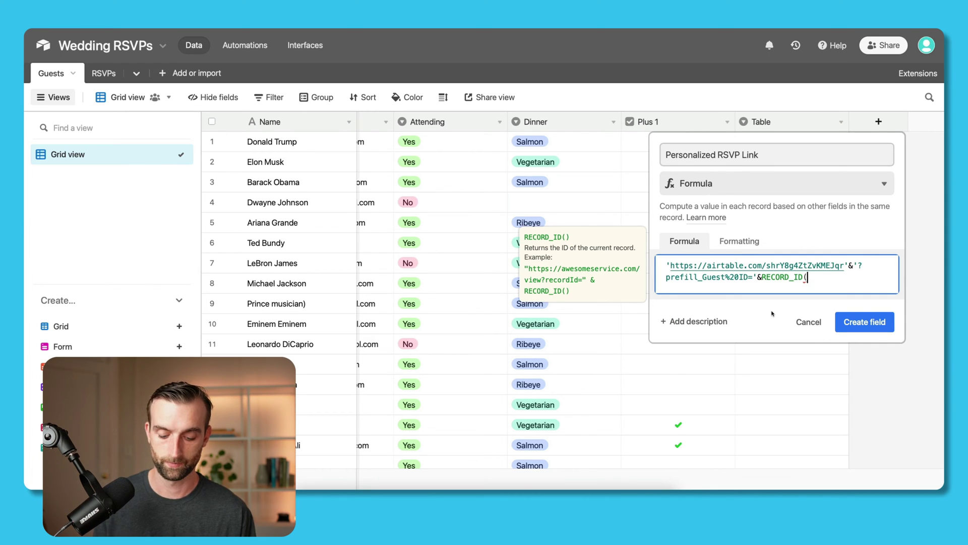
type(")")
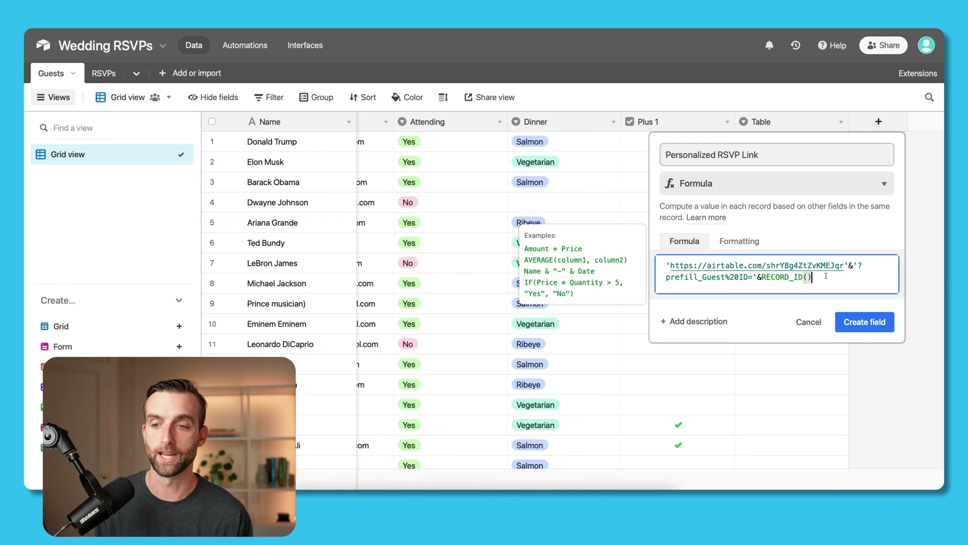
type("&''")
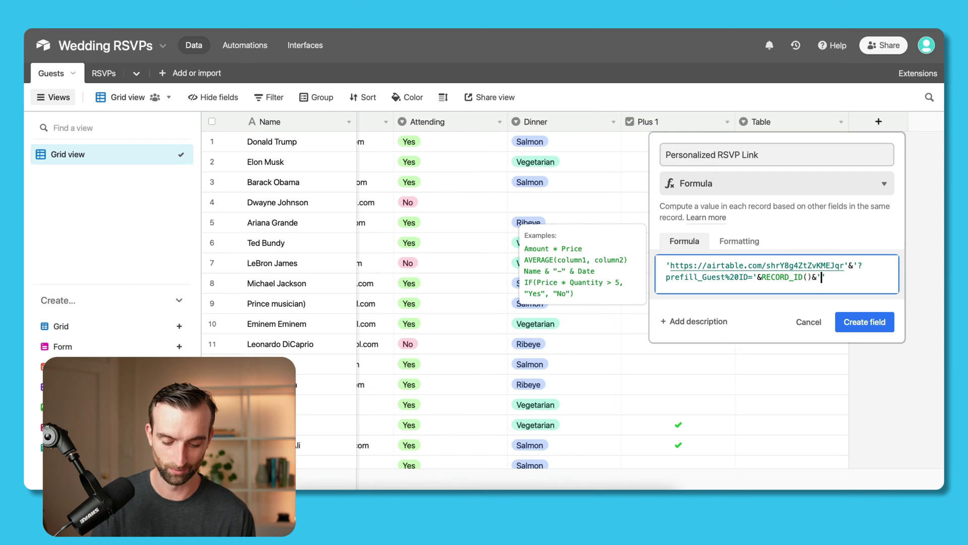
Append '&prefill_Guest%20Name=' joined to ENCODE_URL_COMPONENT(Name) to the link formula
type("&")
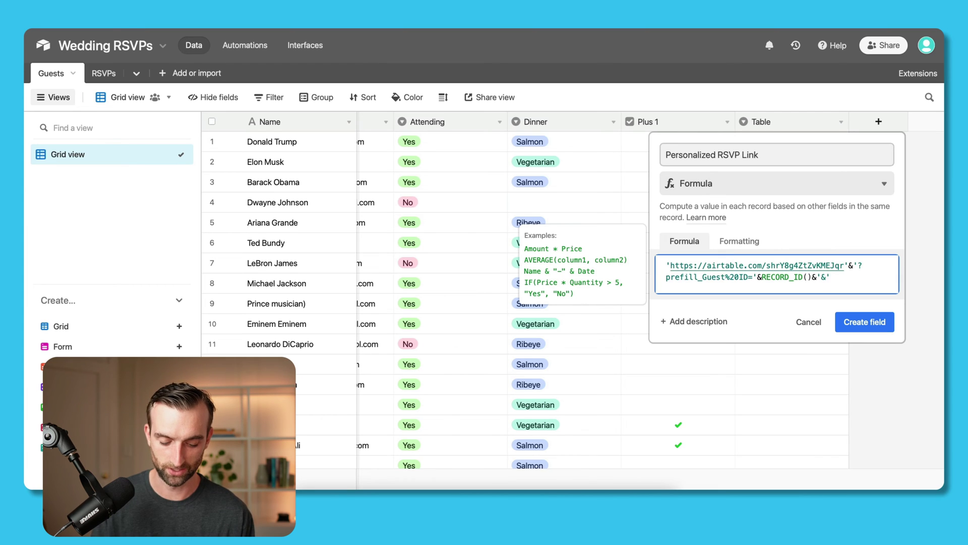
type("prefill")
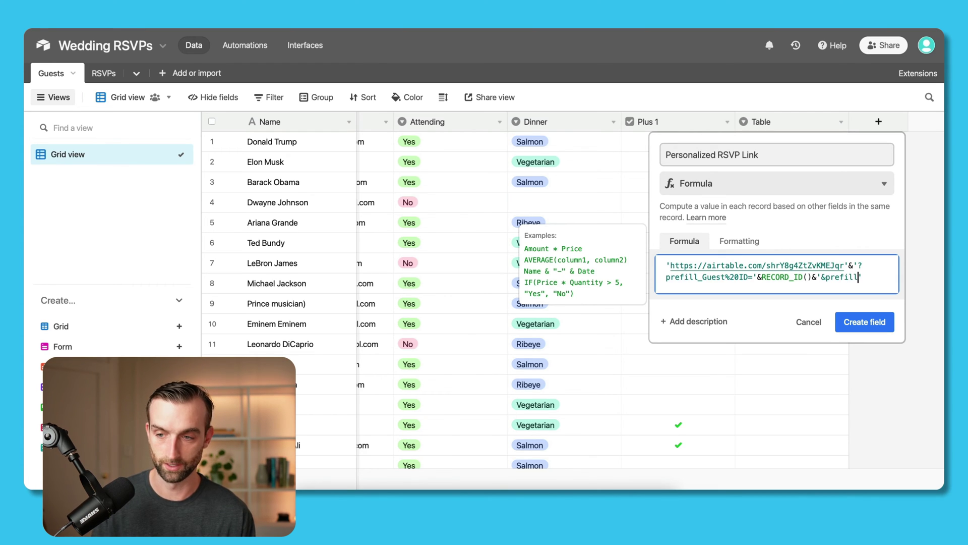
type("_Guest")
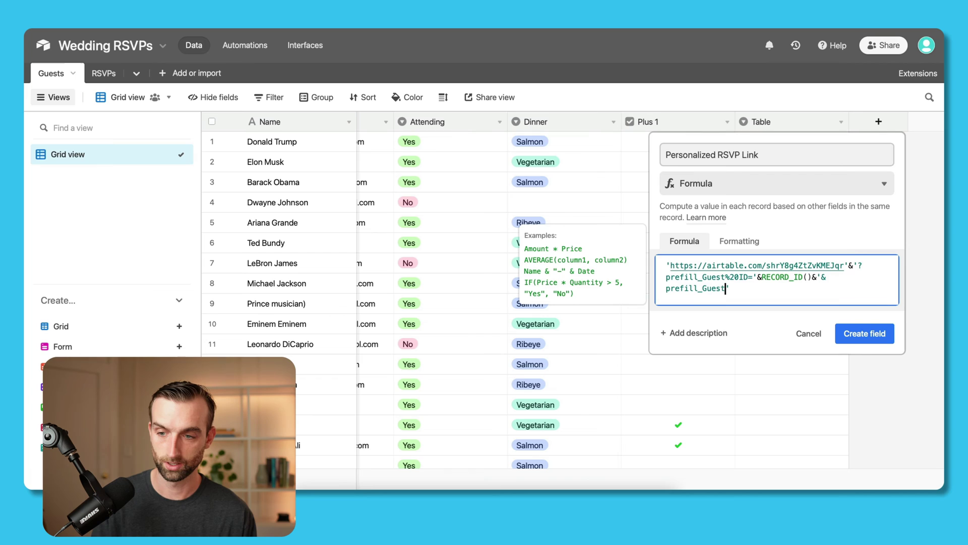
type("%20")
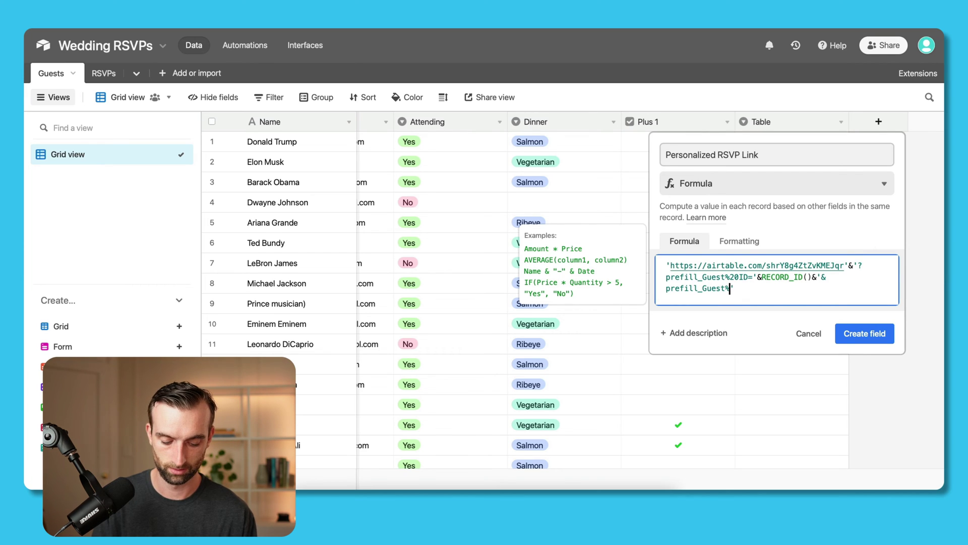
type("Name")
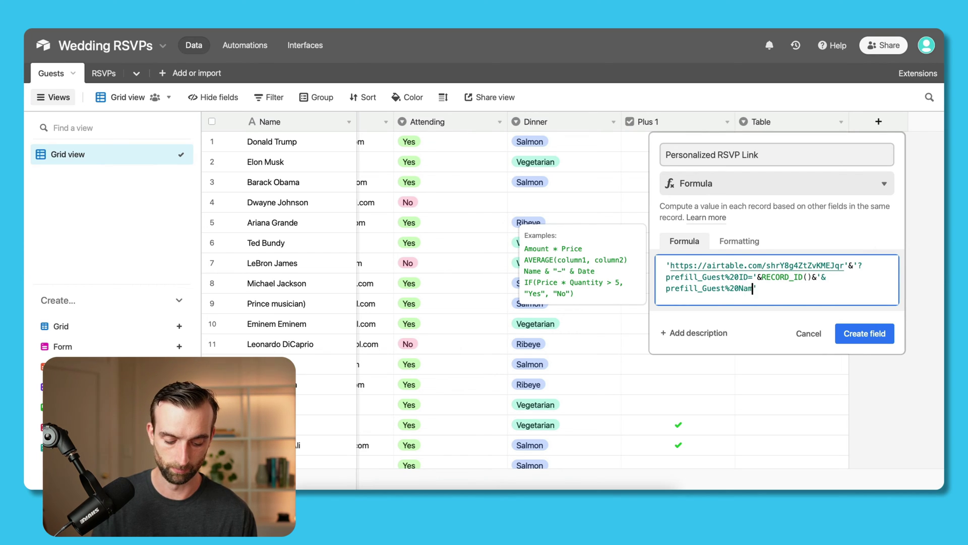
type("='")
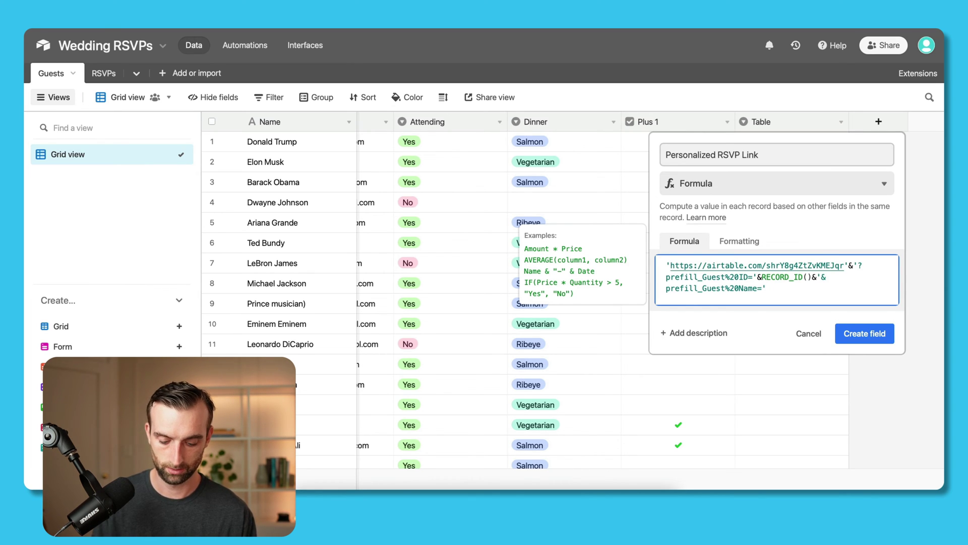
type("&")
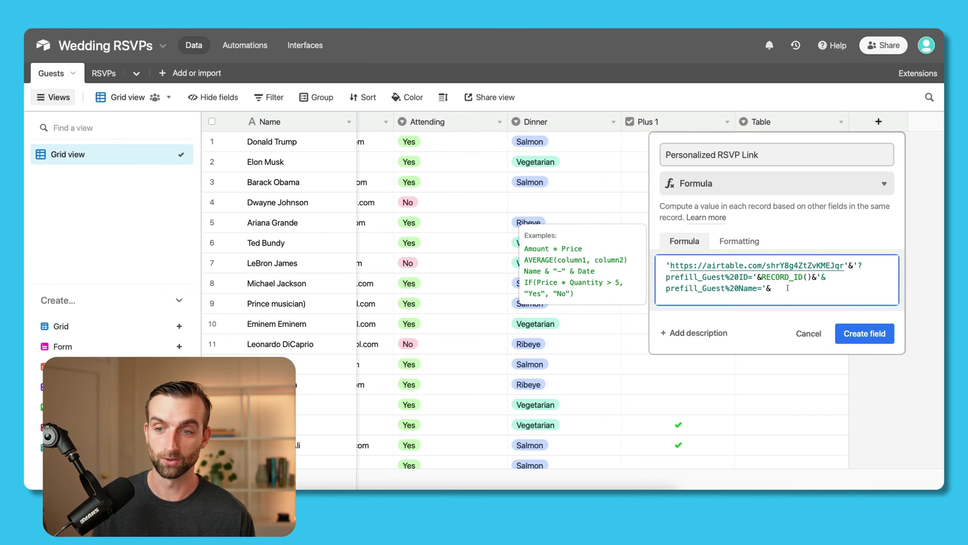
type("enc")
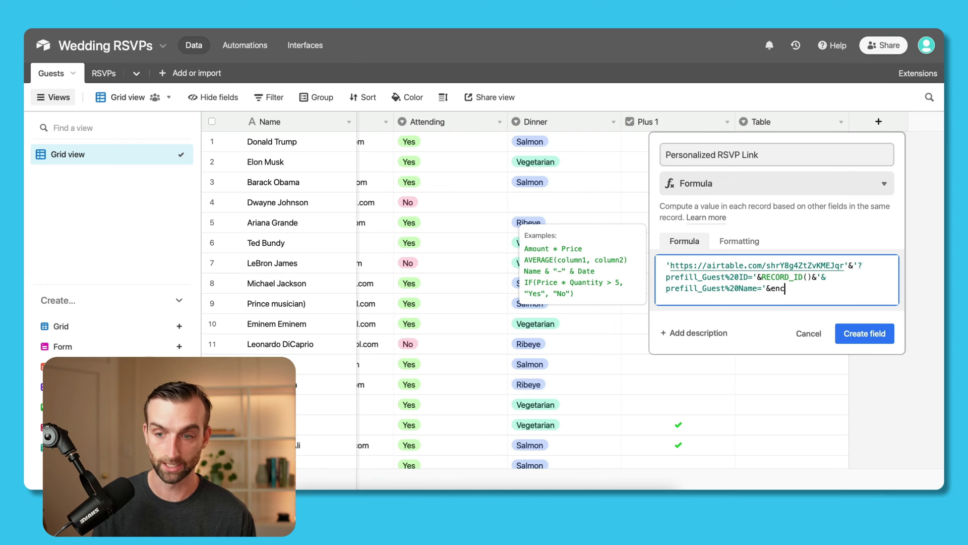
left_click(779, 326)
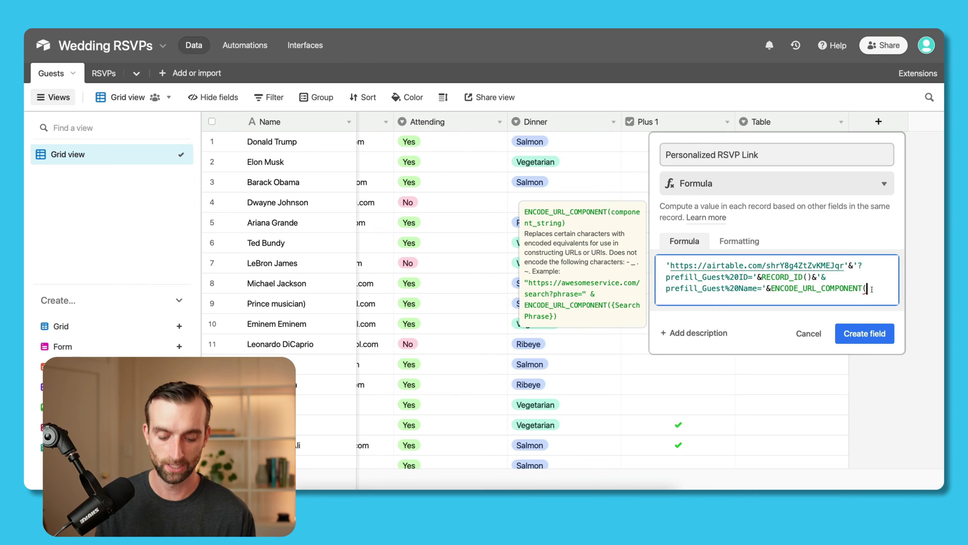
type("na")
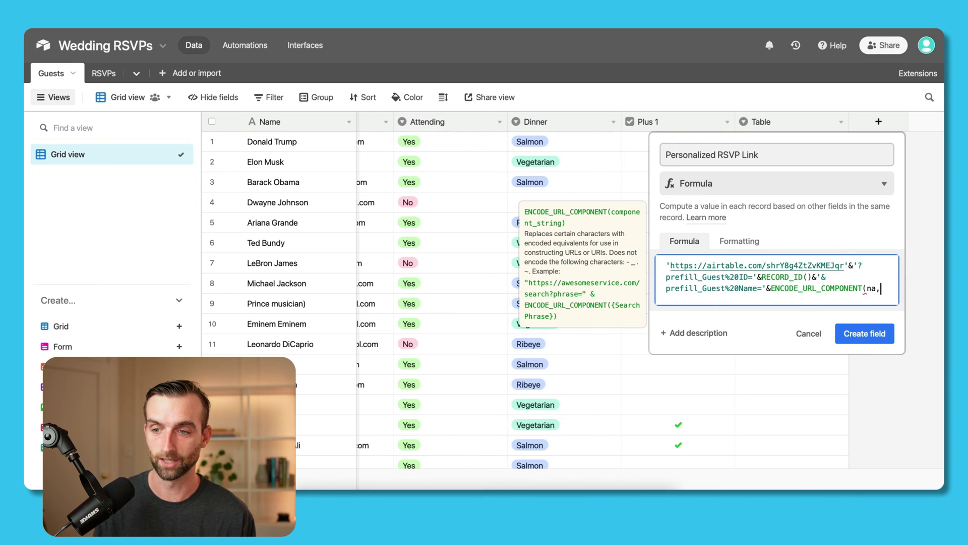
type("m")
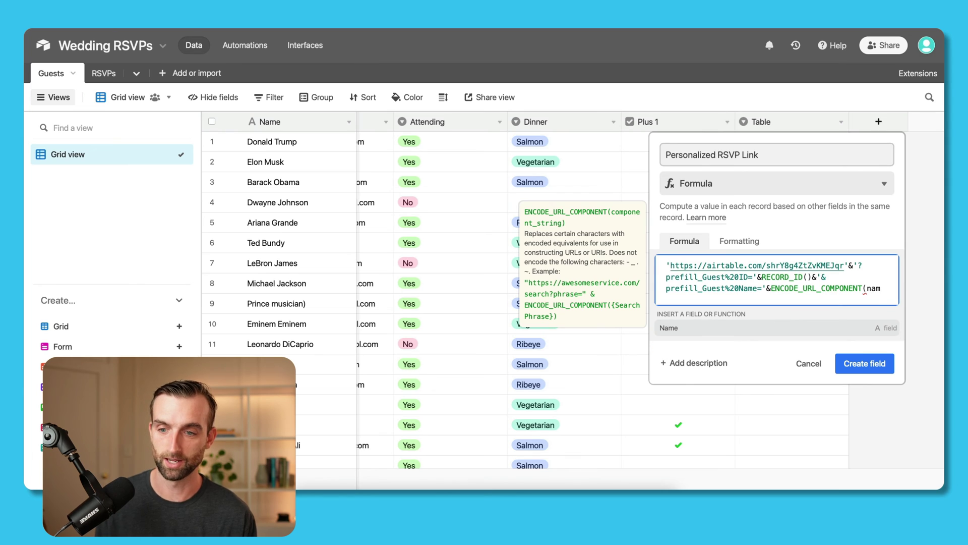
left_click(806, 326)
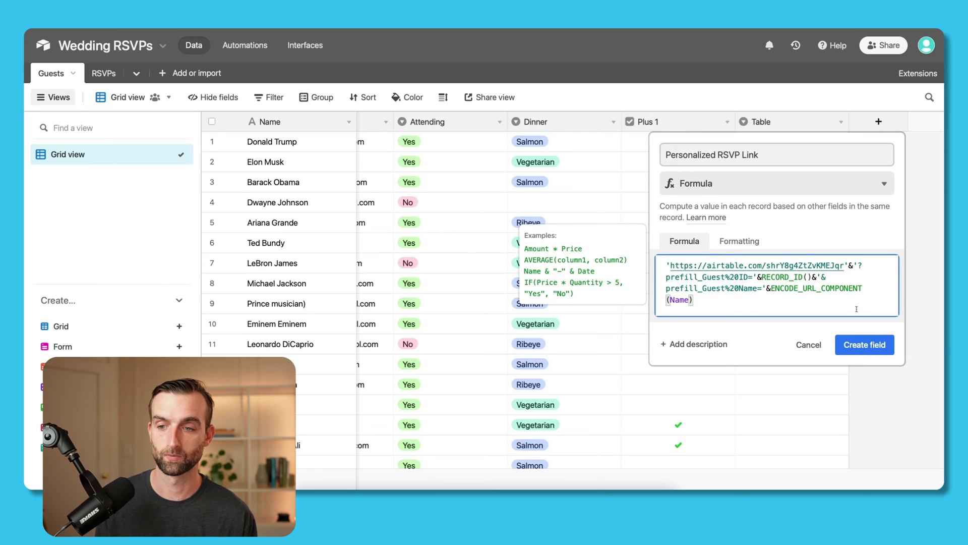
Save the Personalized RSVP Link field and open one guest's link to check the prefilled form
left_click(863, 345)
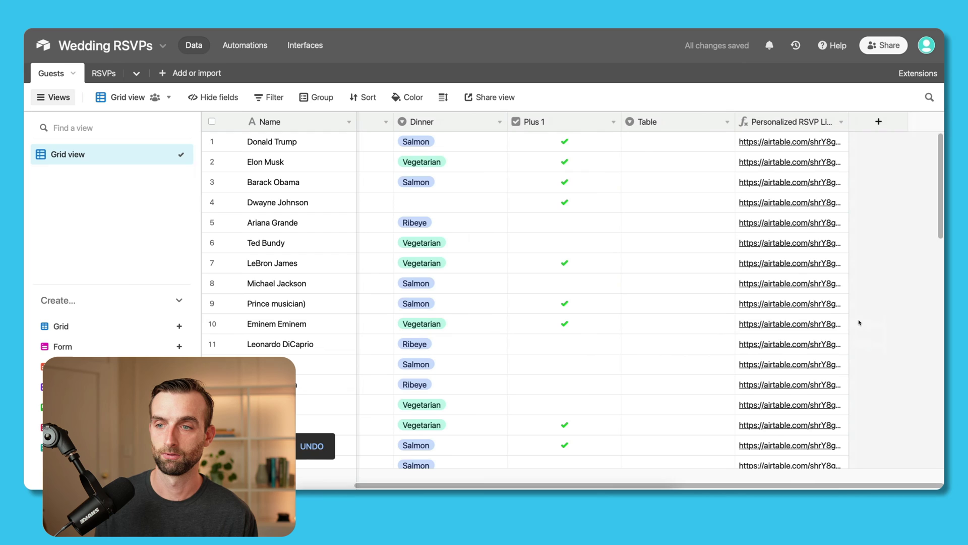
left_click(785, 162)
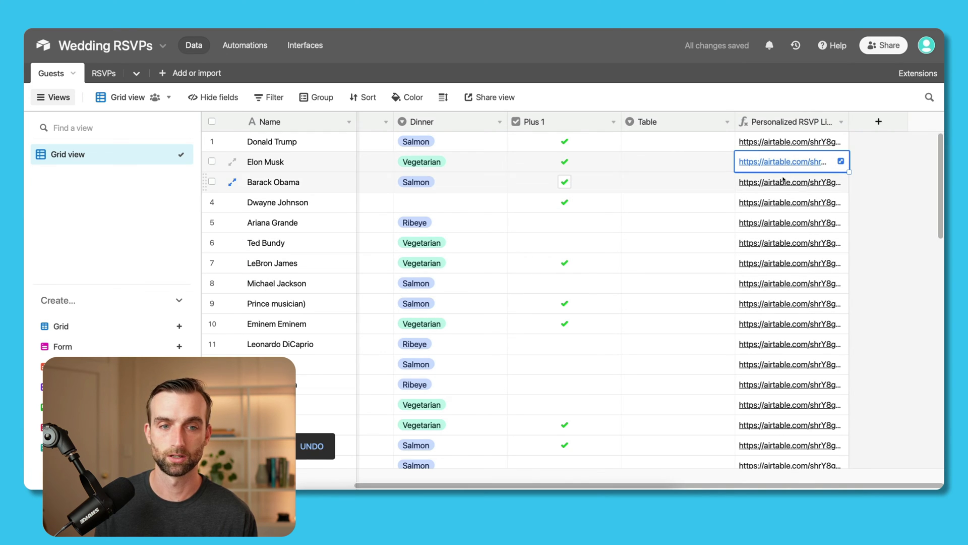
left_click(785, 184)
left_click(783, 182)
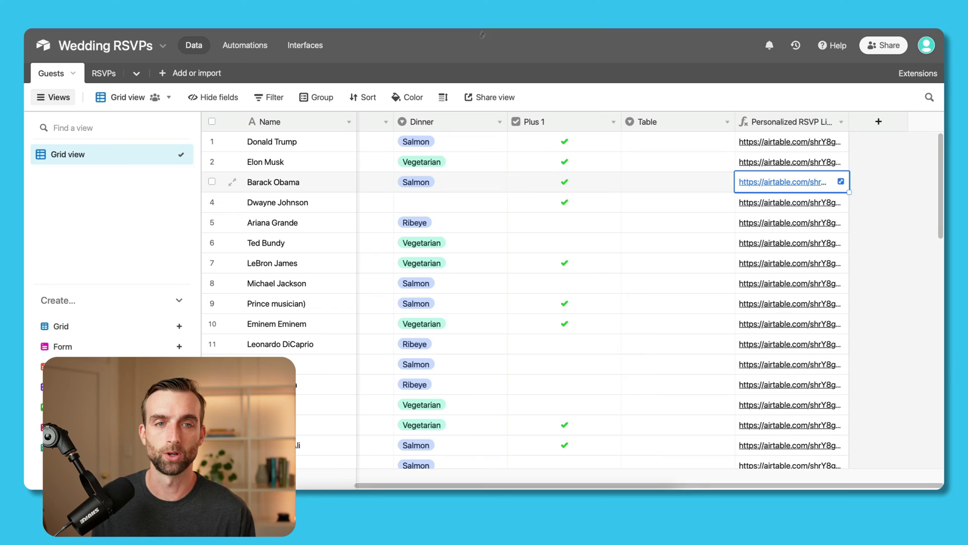
Reopen the Personalized RSVP Link formula and append &'&hide_Guest%20ID=true to its end
double_click(786, 121)
left_click(496, 301)
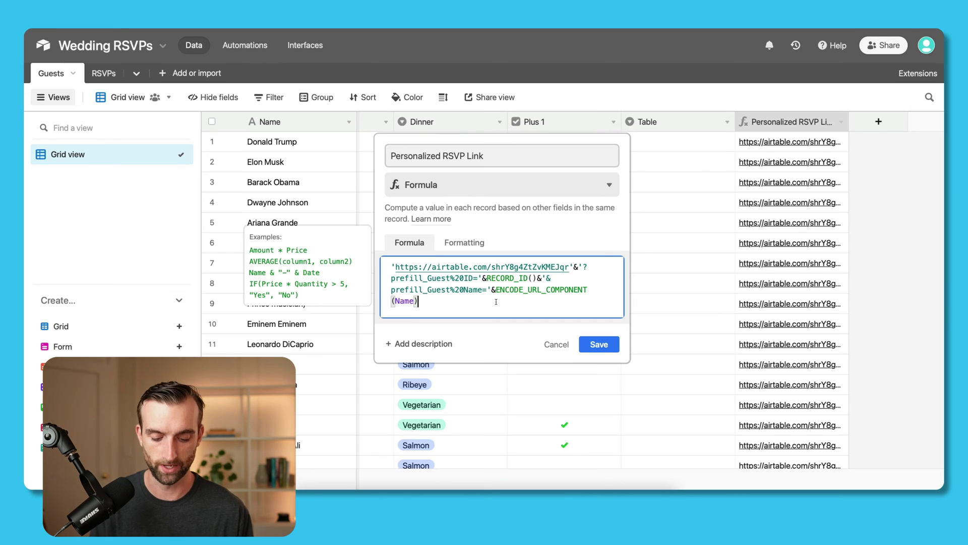
type("&'")
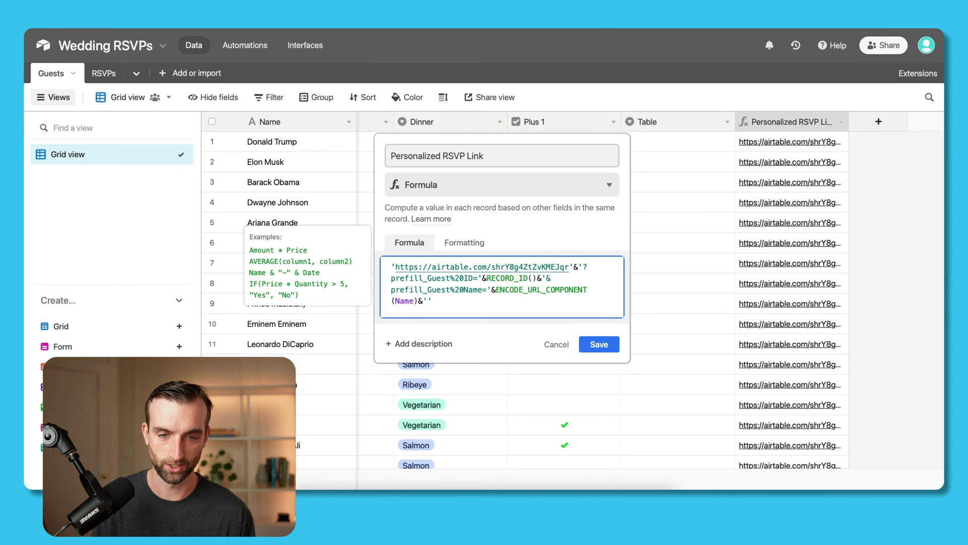
type("&")
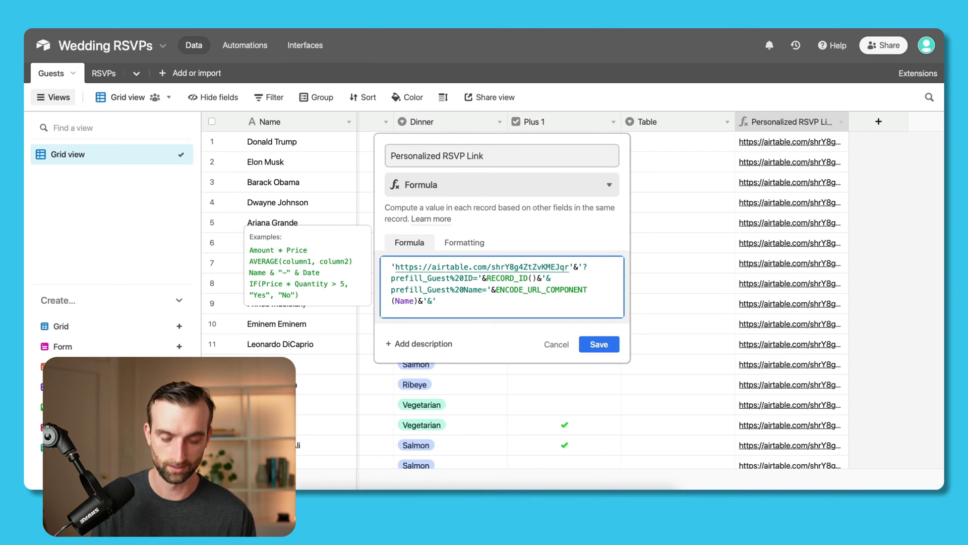
type("hide")
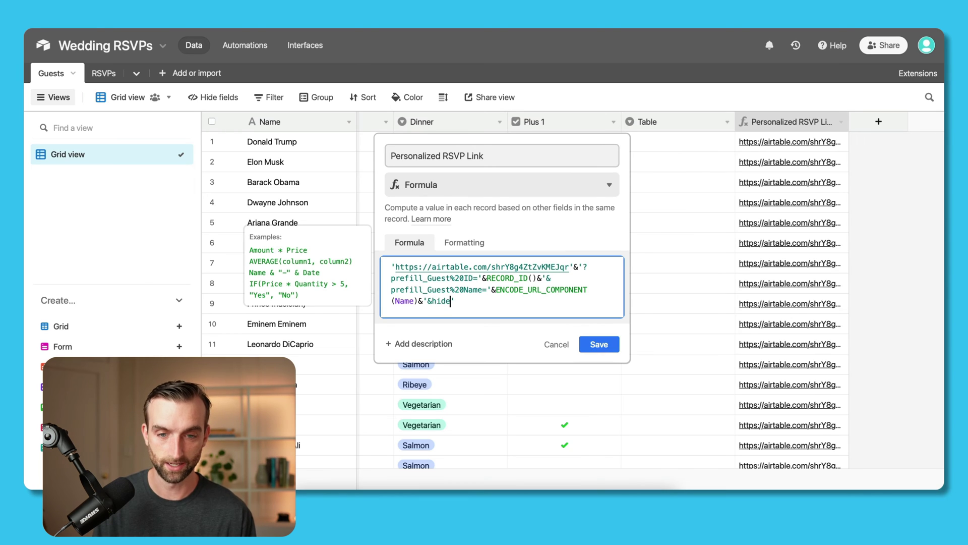
type("_")
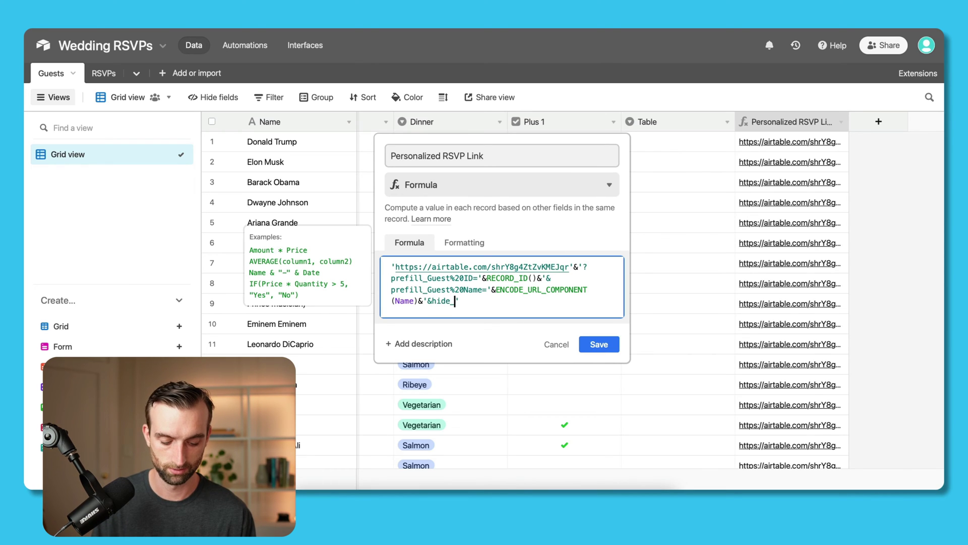
type("Gu")
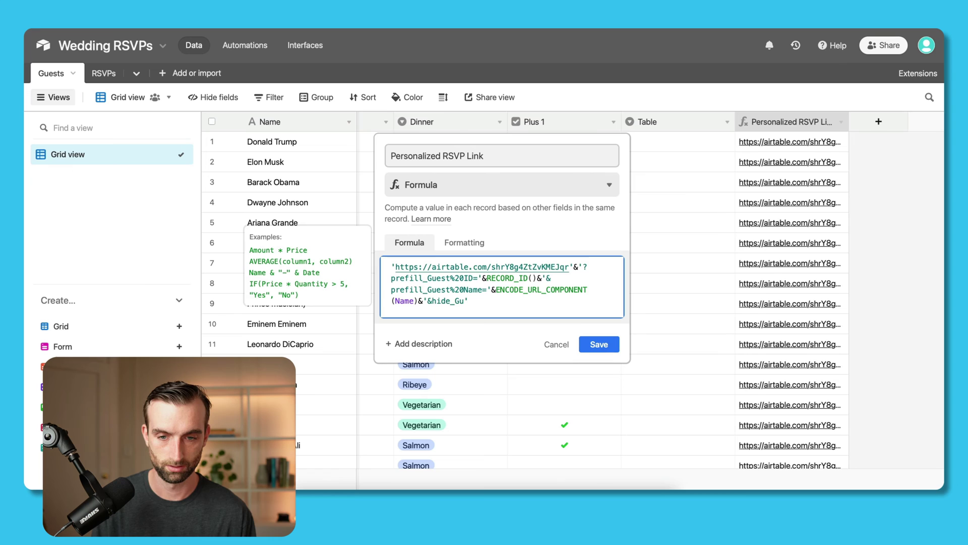
type("est")
type("%20I")
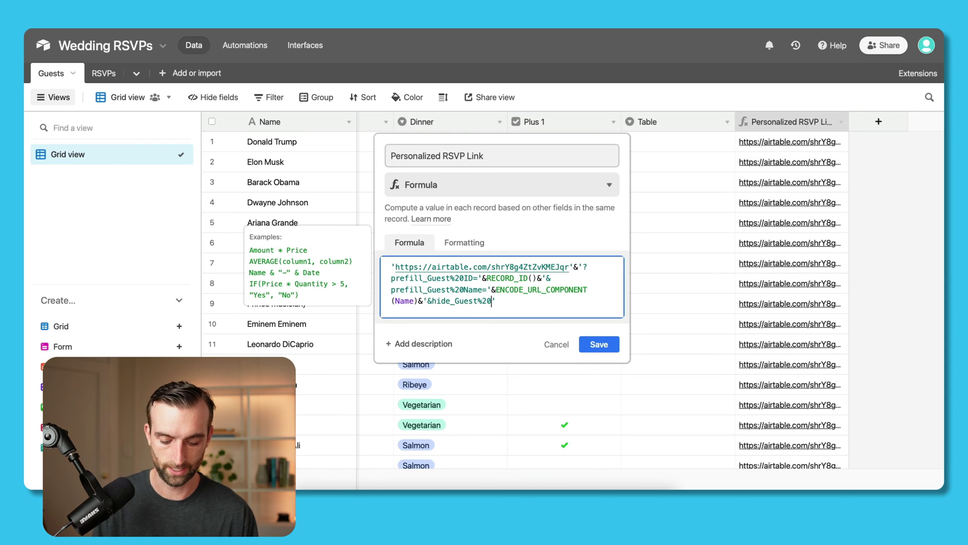
type("D")
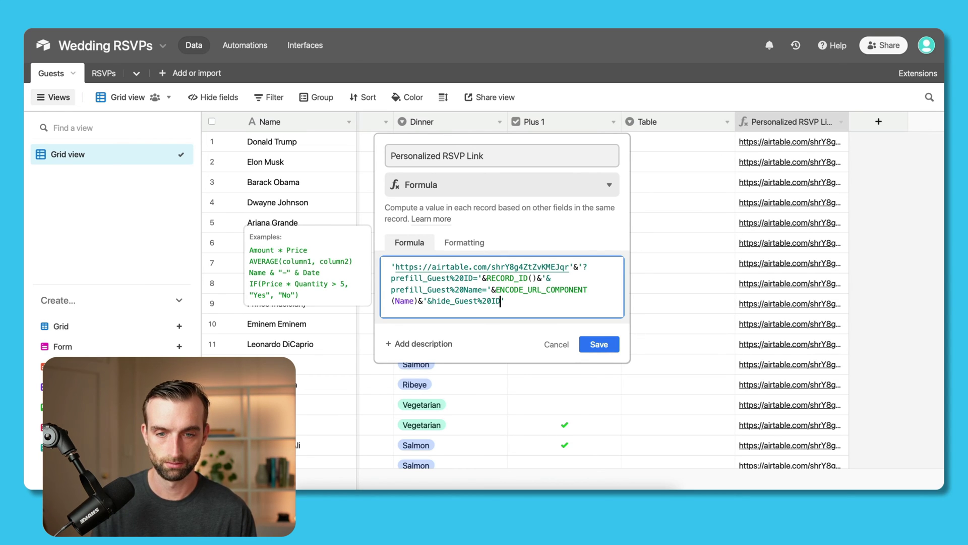
type("=true")
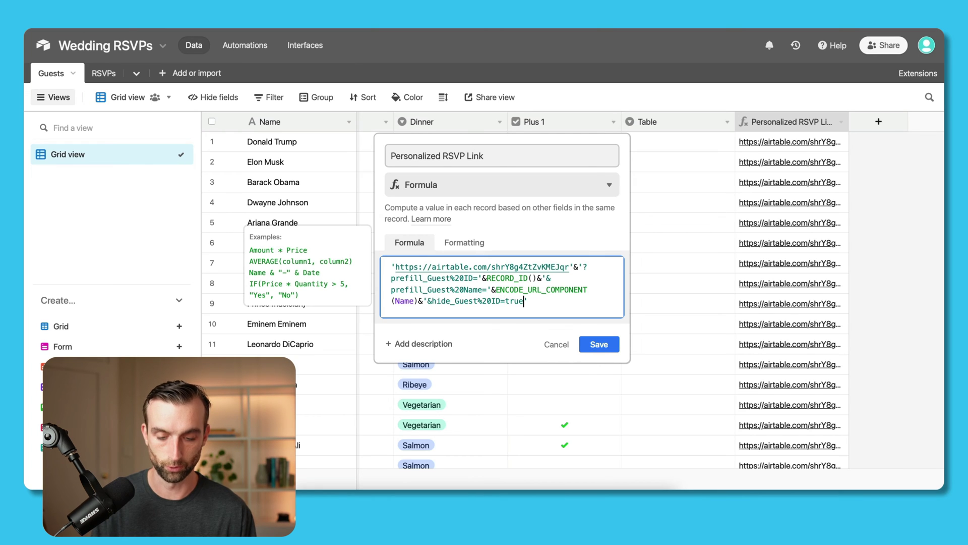
Save the updated link formula and open another guest's RSVP link to test it
left_click(599, 344)
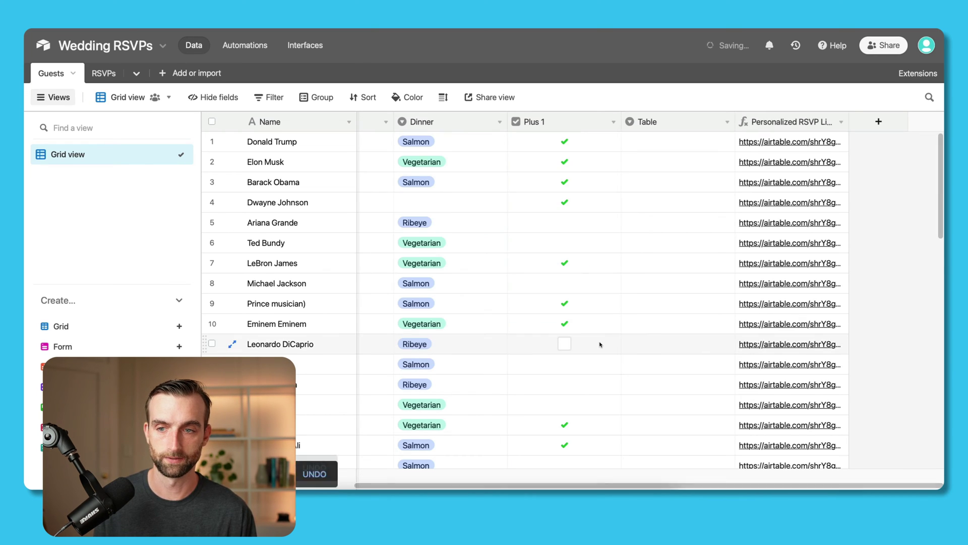
left_click(761, 206)
left_click(761, 205)
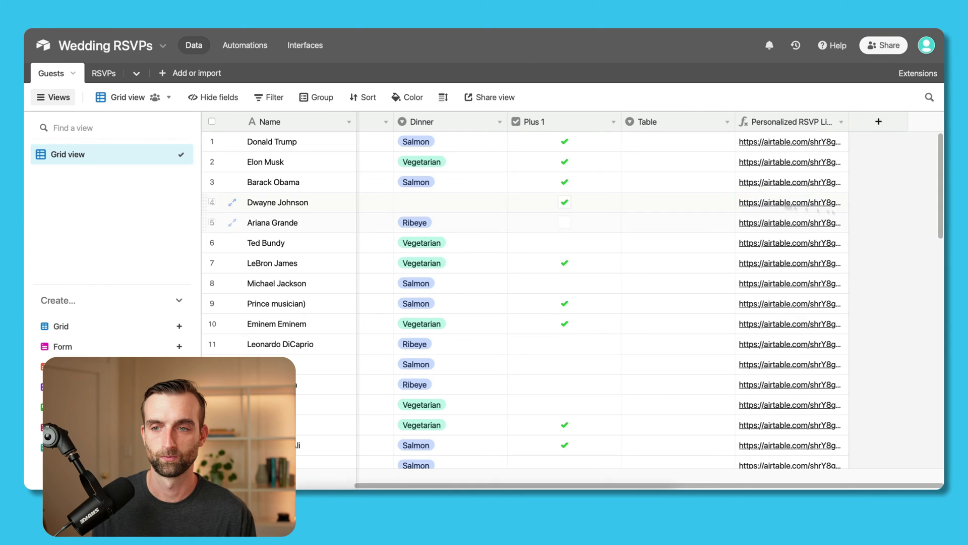
Review the RSVPs table's RSVP form view, checking the Guest Name question
left_click(88, 74)
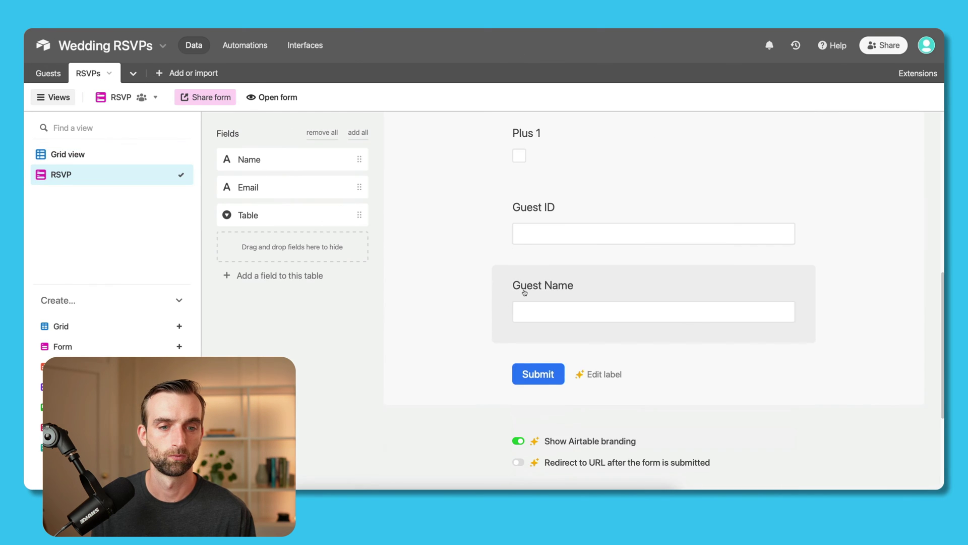
left_click(523, 287)
scroll(498, 116, "up", 10)
scroll(491, 303, "down", 5)
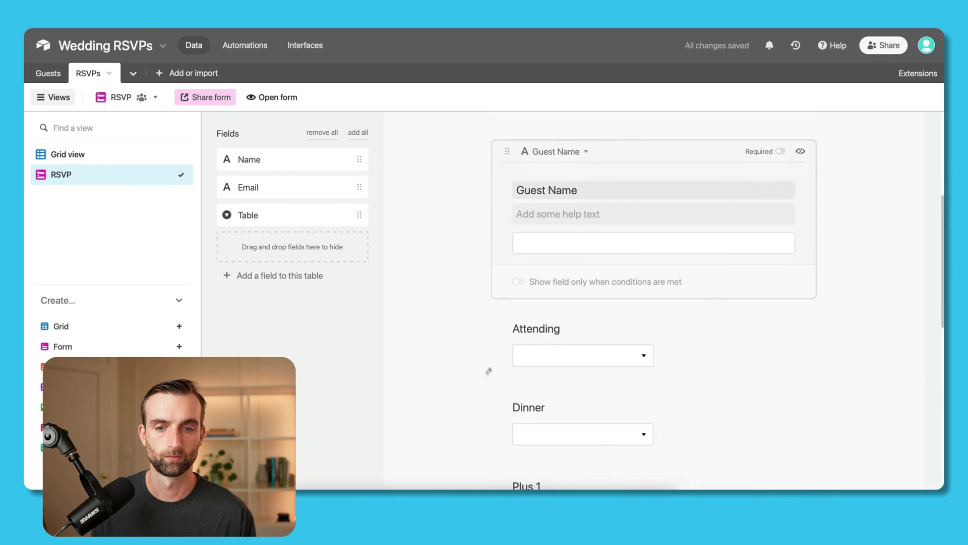
left_click(443, 245)
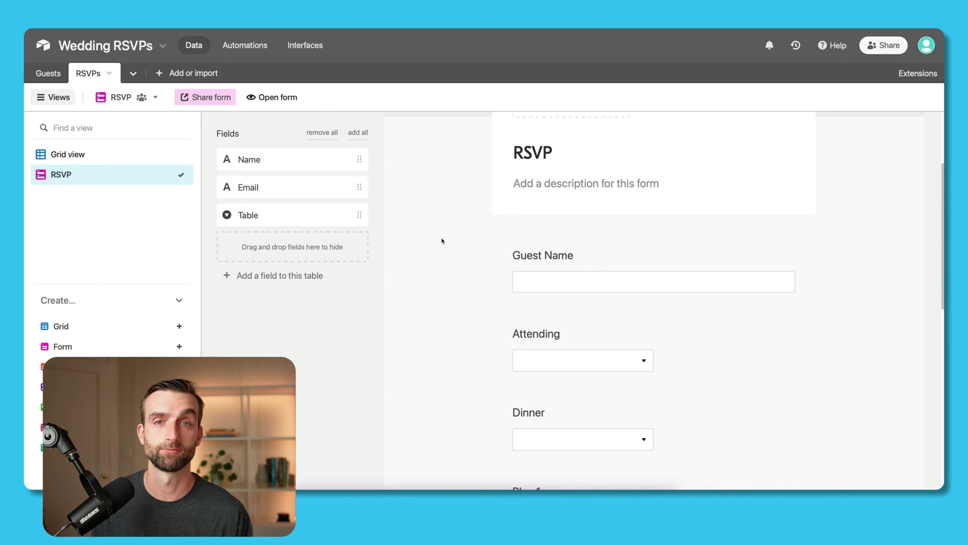
Name the new automation 'Copy and Paste RSVP Data'
left_click(244, 46)
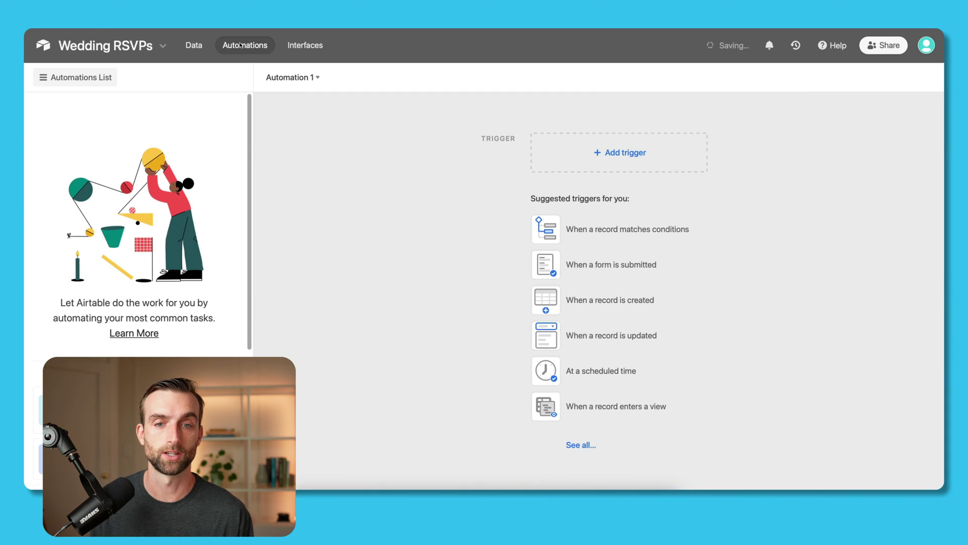
left_click(298, 78)
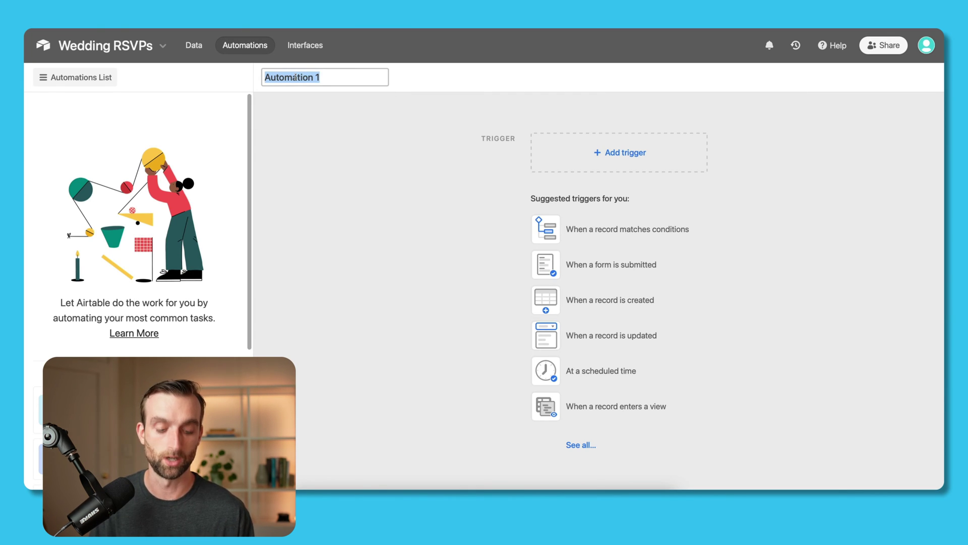
type("Copy and")
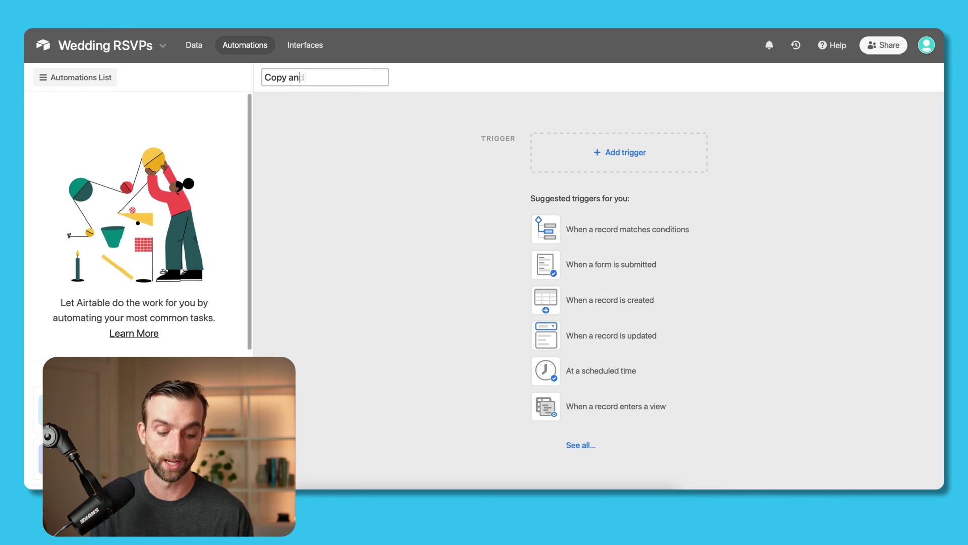
type(" Paste")
type("RSVP ")
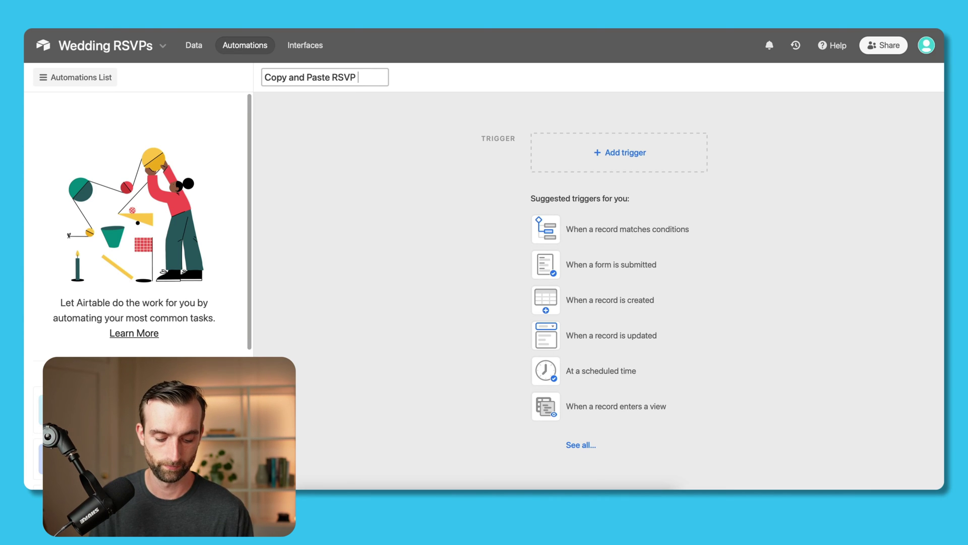
type("Data")
key("Return")
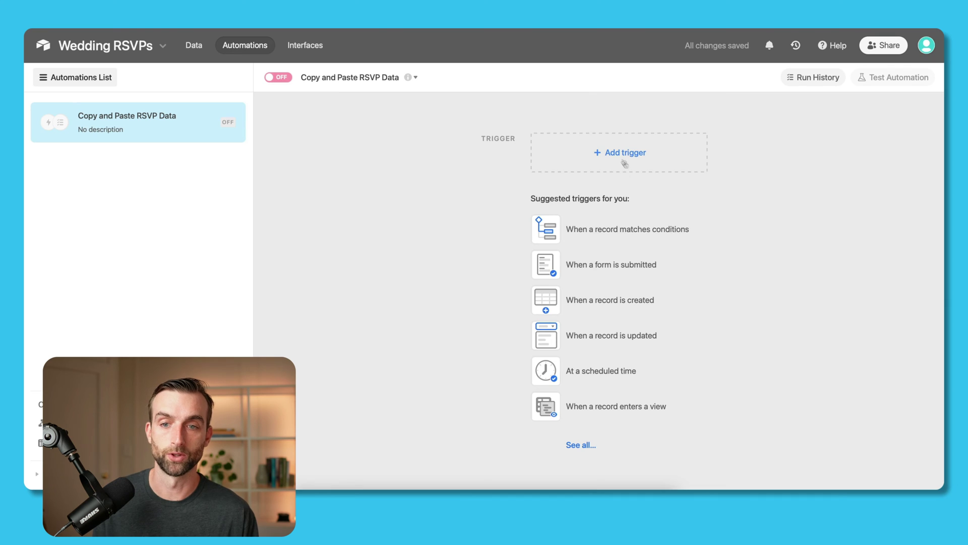
Set the trigger to When a form is submitted, using the RSVPs table's RSVP form
left_click(625, 153)
left_click(629, 214)
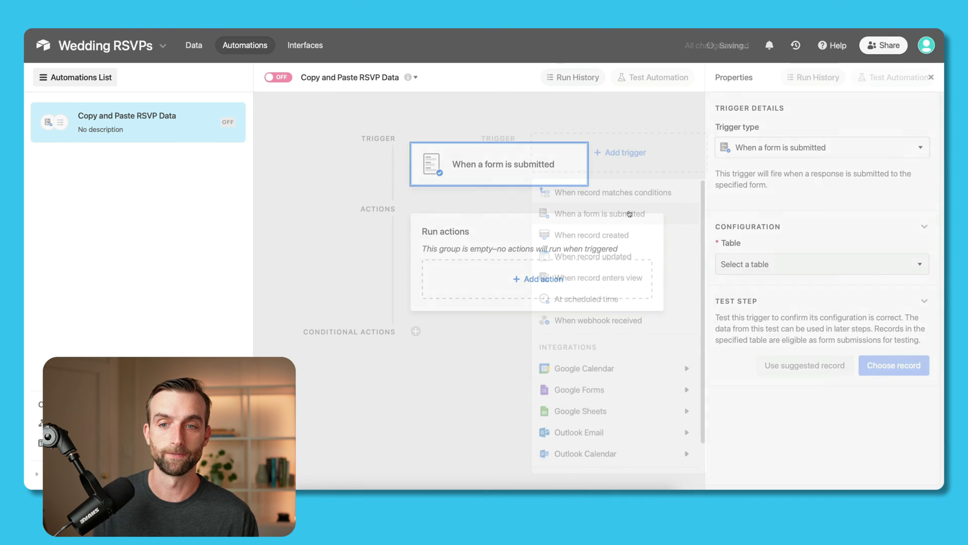
left_click(784, 265)
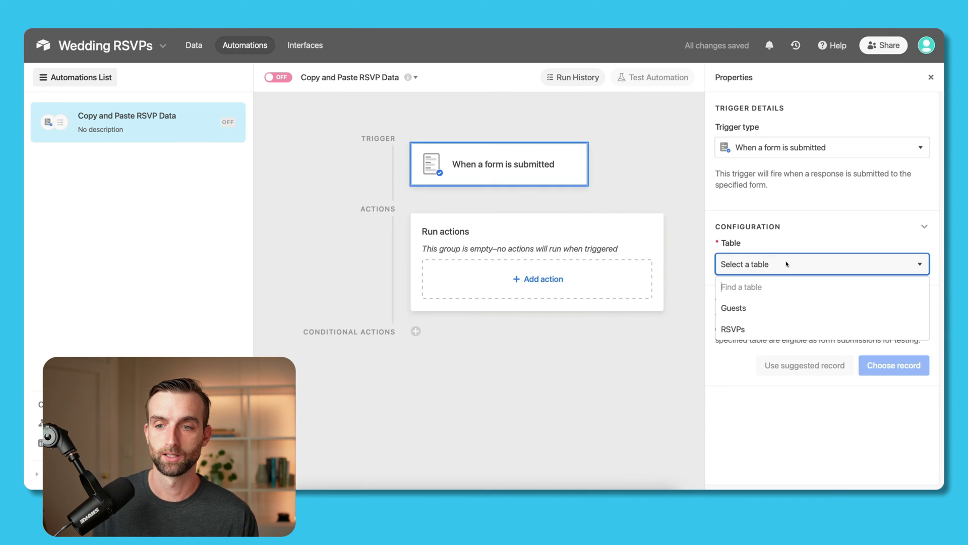
left_click(772, 330)
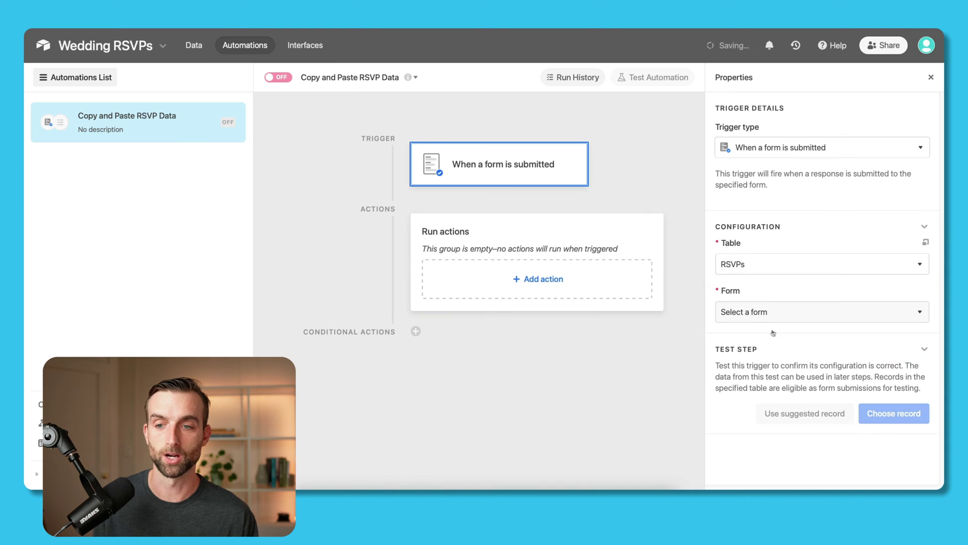
left_click(784, 312)
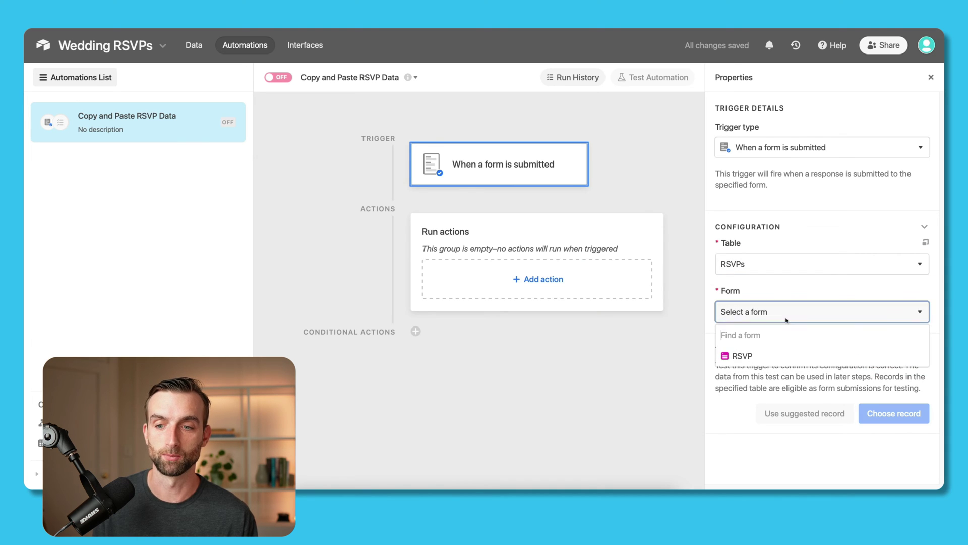
left_click(790, 355)
Add an Update record action on the Guests table, using the submitted Guest ID as record ID
left_click(540, 281)
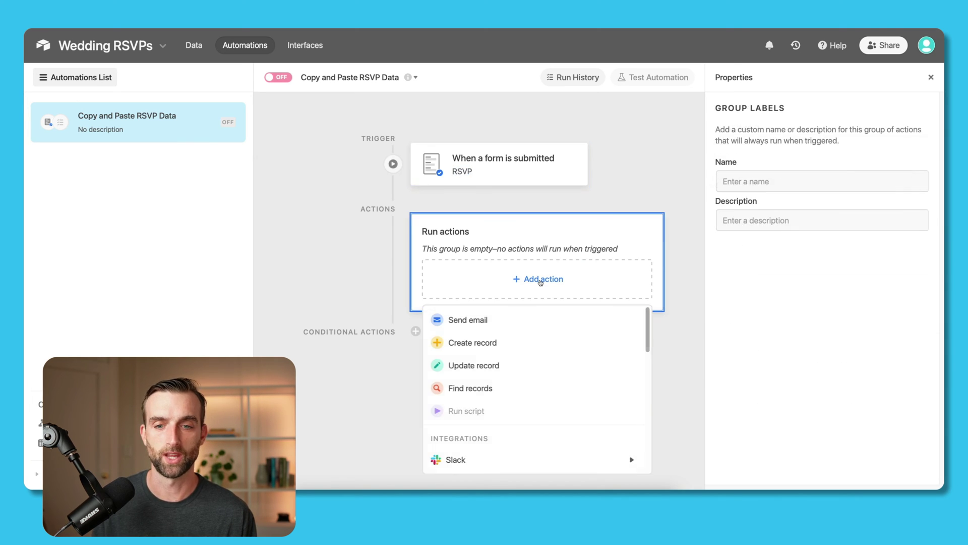
left_click(523, 365)
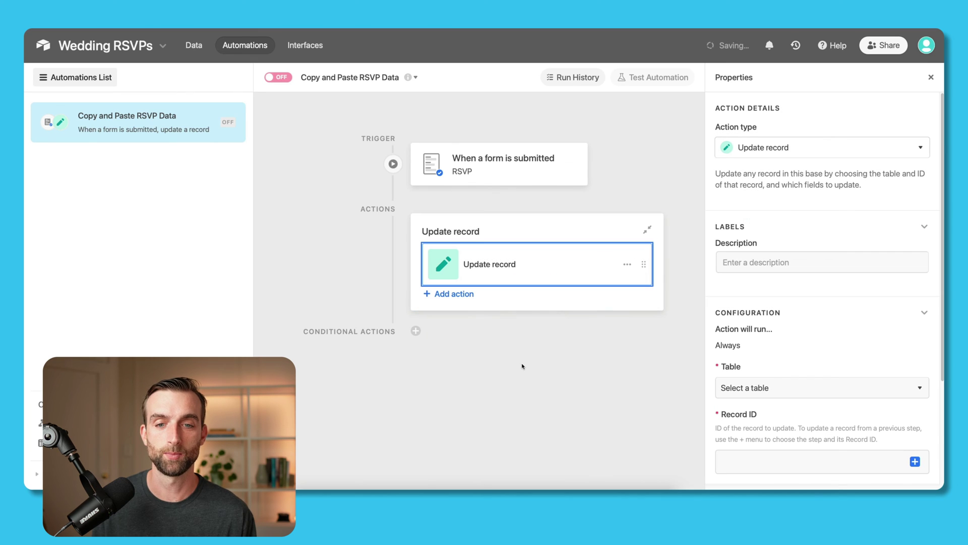
scroll(814, 351, "down", 3)
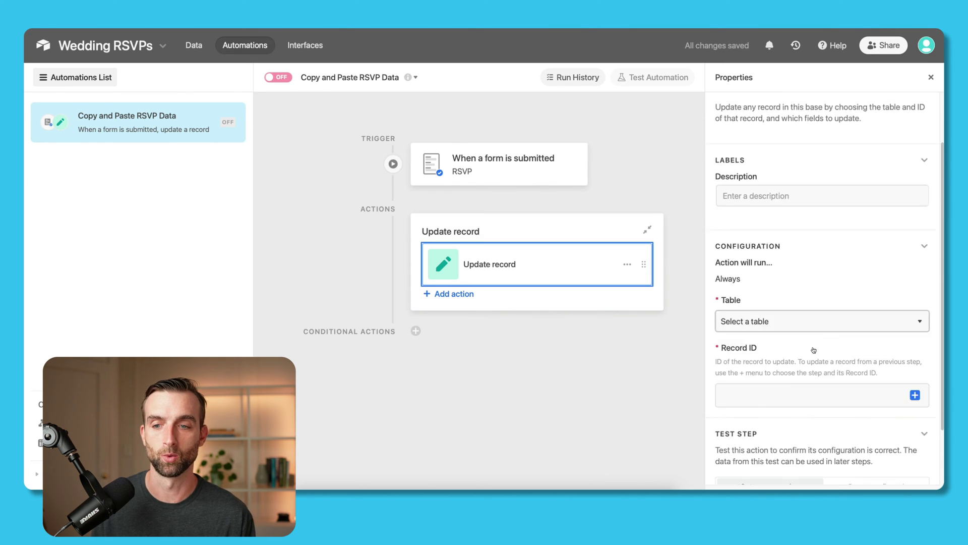
left_click(785, 253)
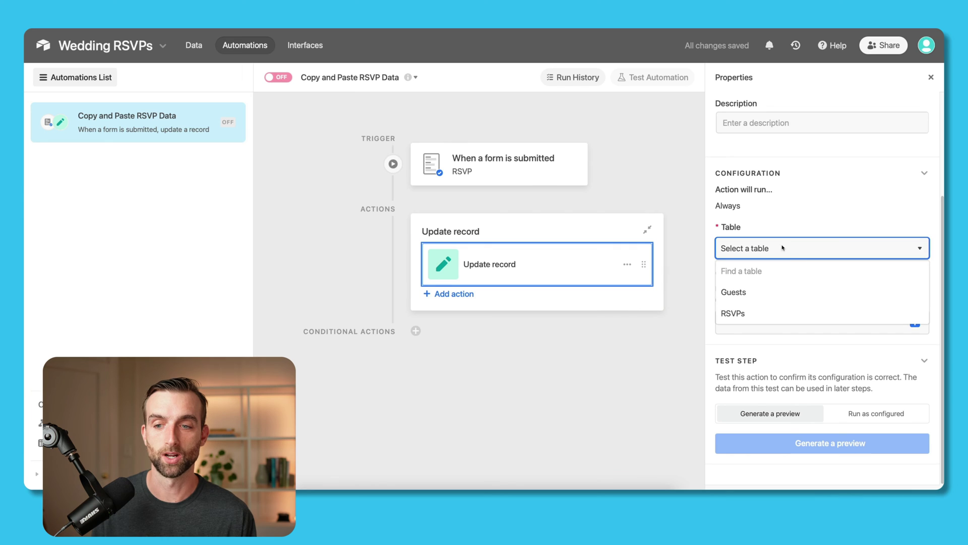
left_click(776, 293)
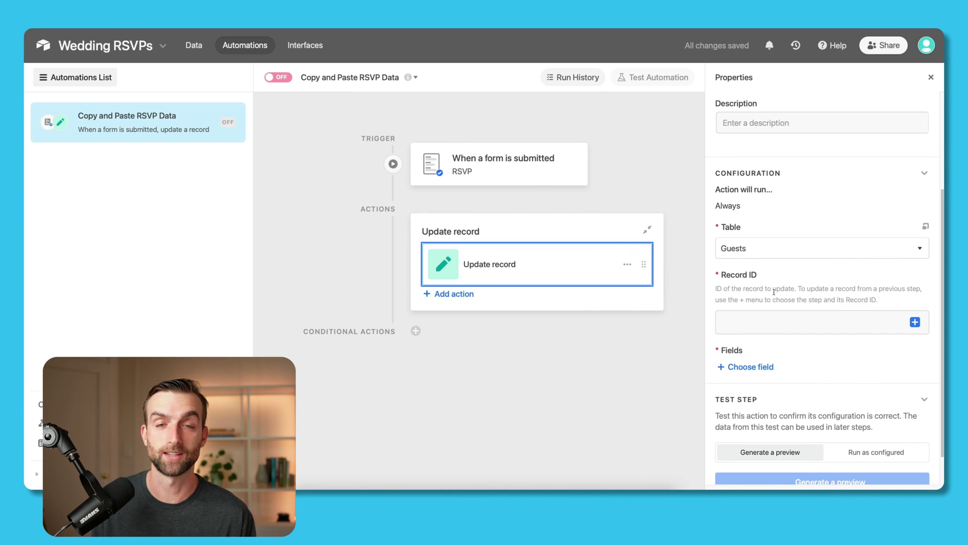
left_click(914, 323)
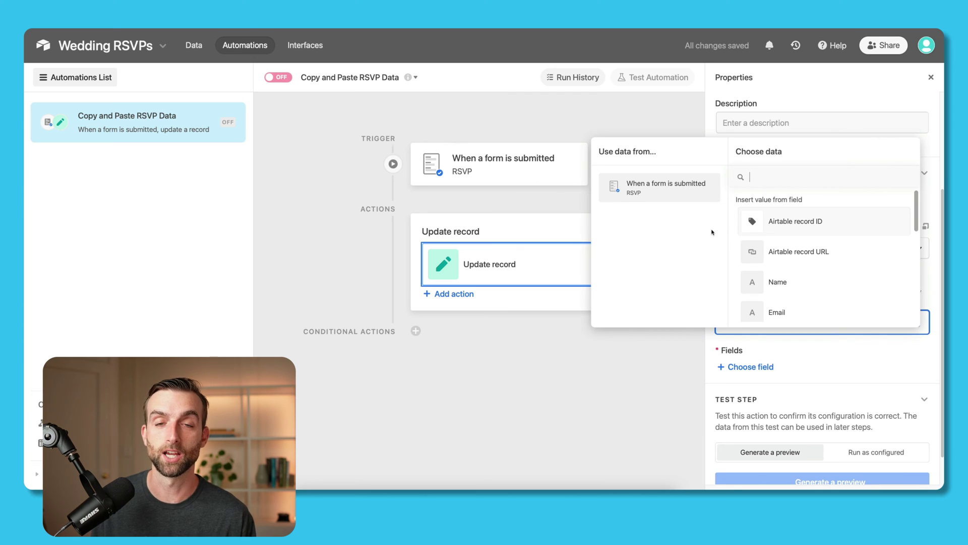
scroll(843, 298, "down", 5)
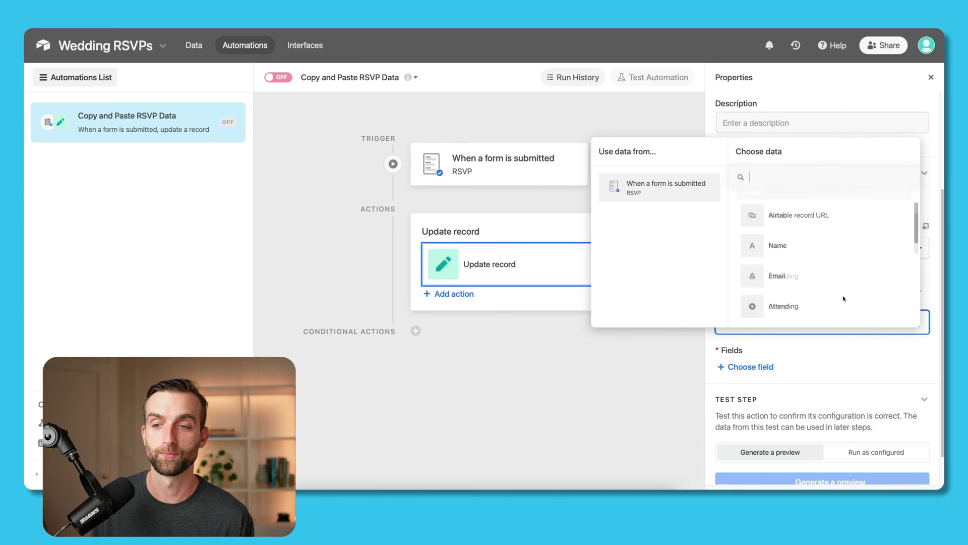
scroll(843, 299, "down", 2)
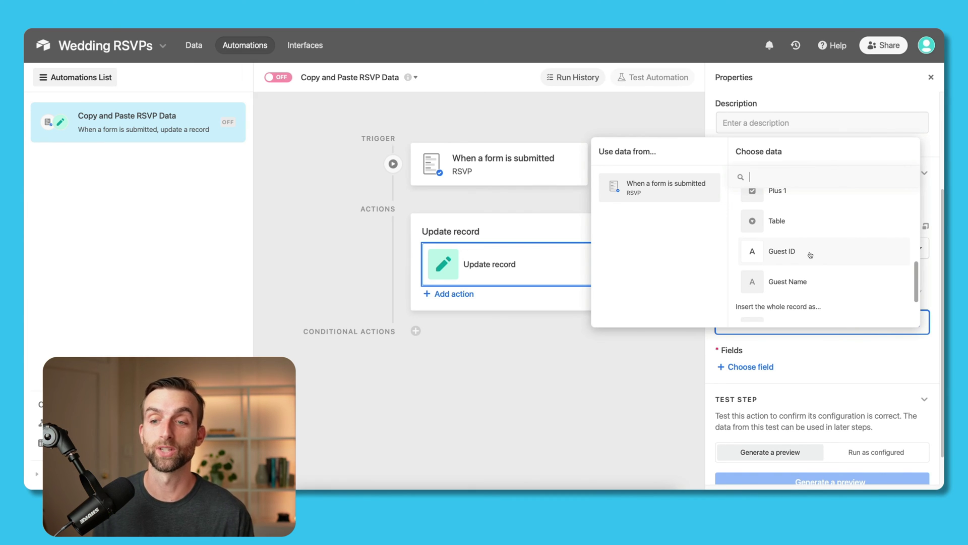
left_click(809, 254)
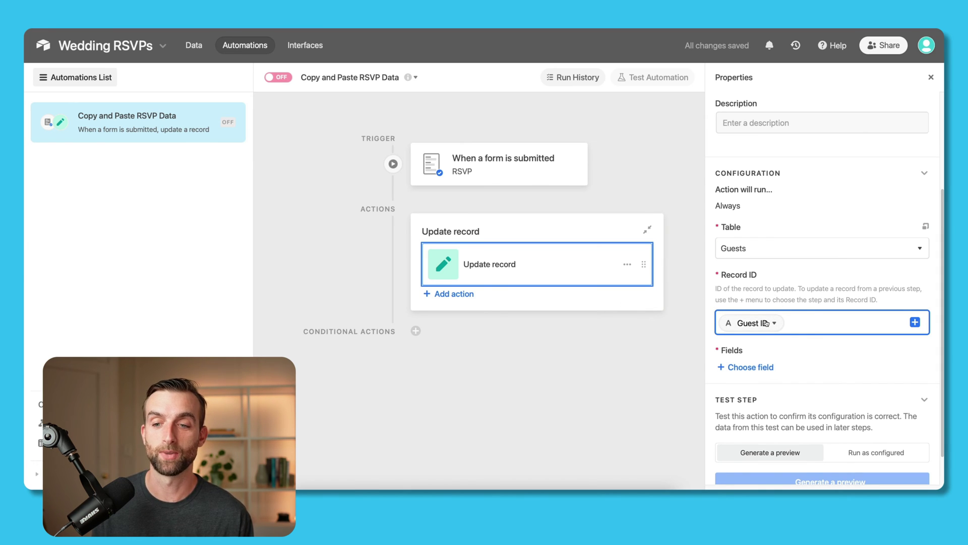
Have the action fill Attending dynamically with the form's Attending answer
left_click(763, 368)
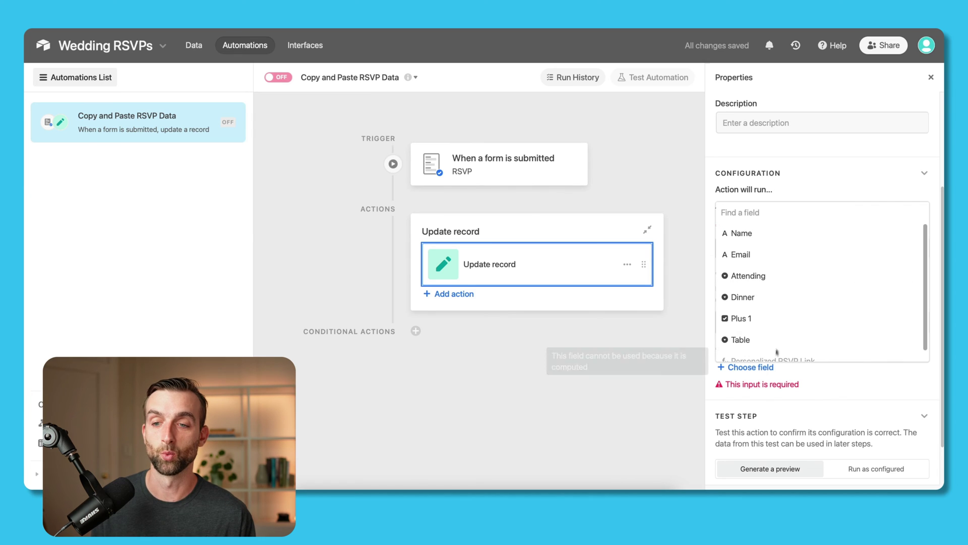
left_click(790, 277)
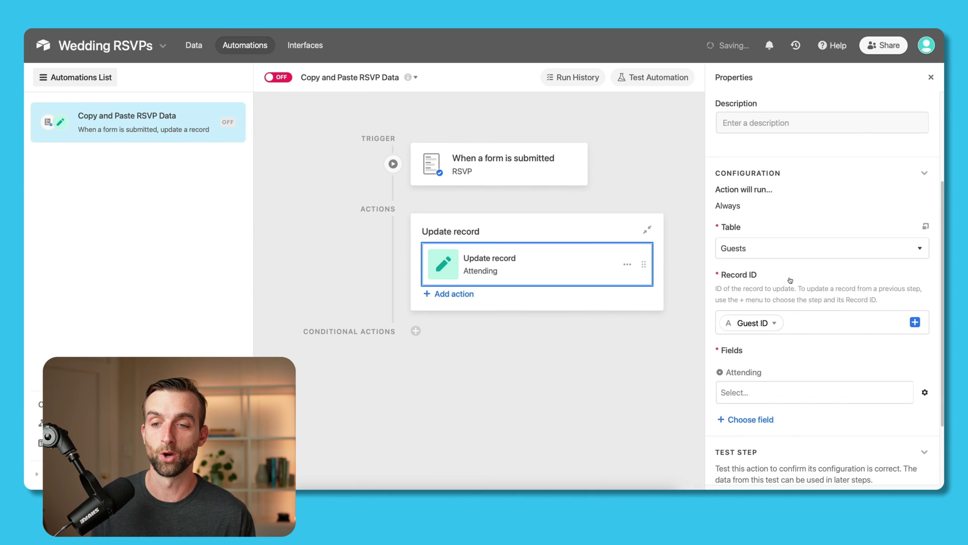
left_click(925, 391)
left_click(831, 356)
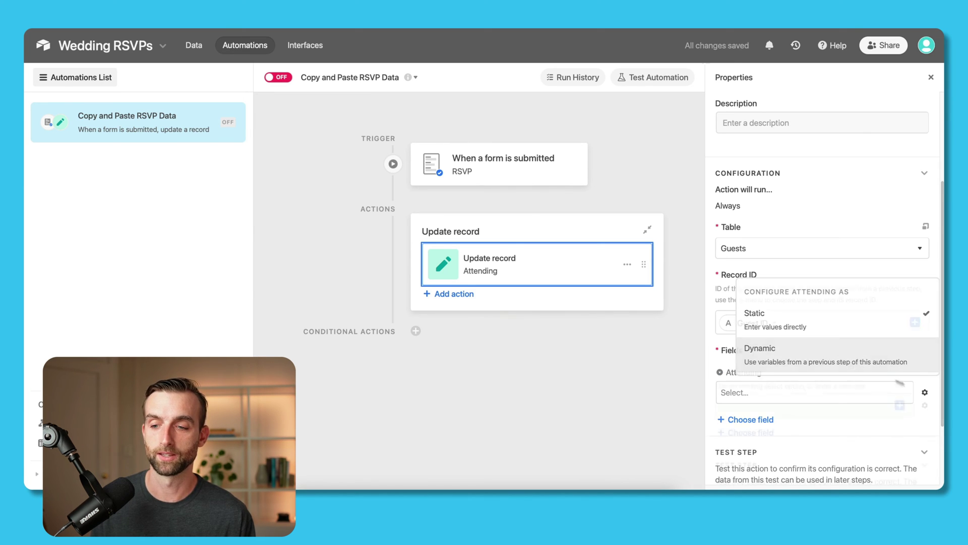
left_click(905, 407)
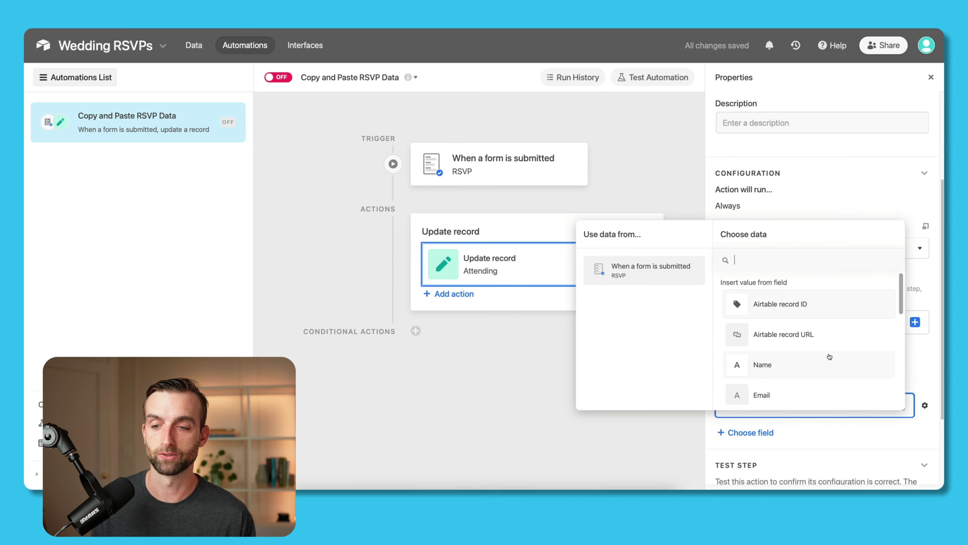
scroll(827, 356, "down", 3)
left_click(807, 311)
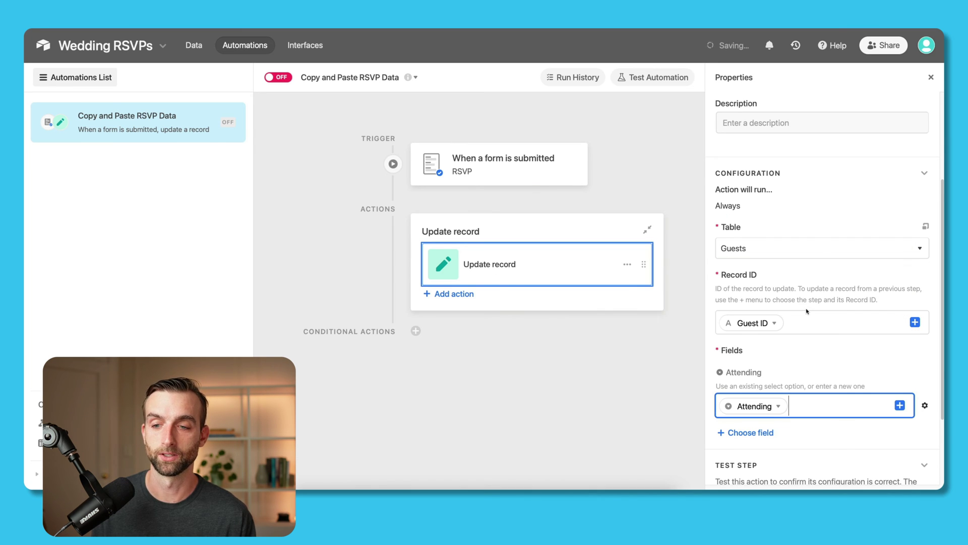
Have the action fill Dinner dynamically with the form's Dinner answer
left_click(767, 423)
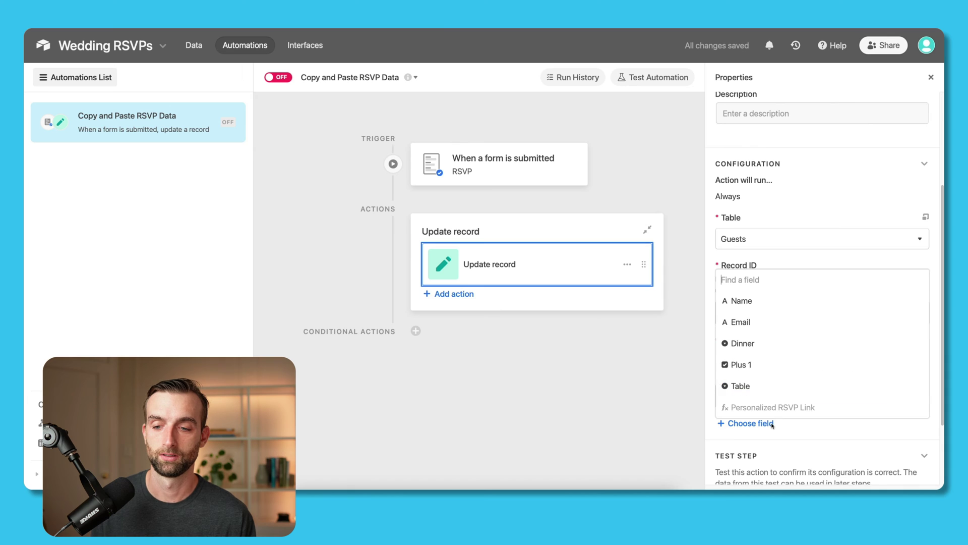
left_click(794, 344)
scroll(817, 363, "down", 3)
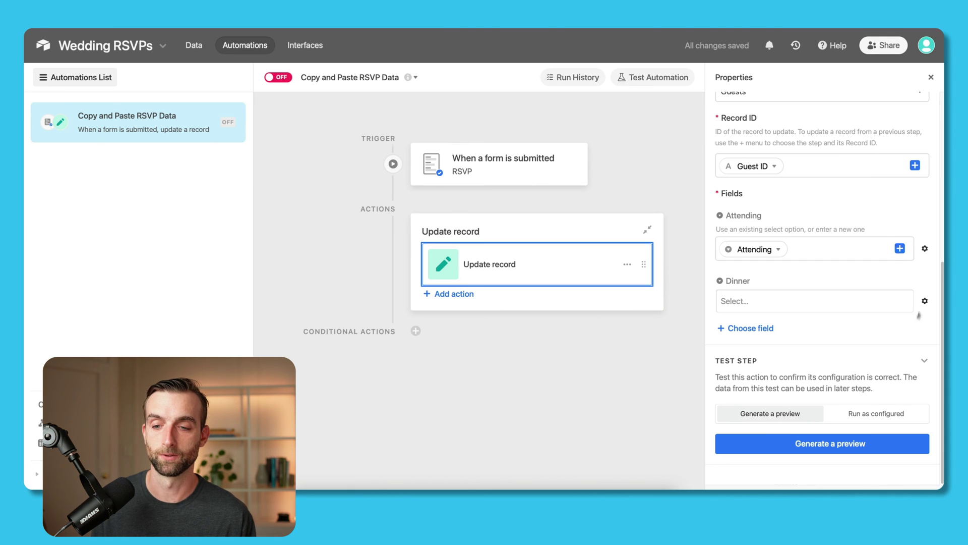
left_click(925, 300)
left_click(756, 392)
left_click(899, 313)
scroll(802, 210, "down", 3)
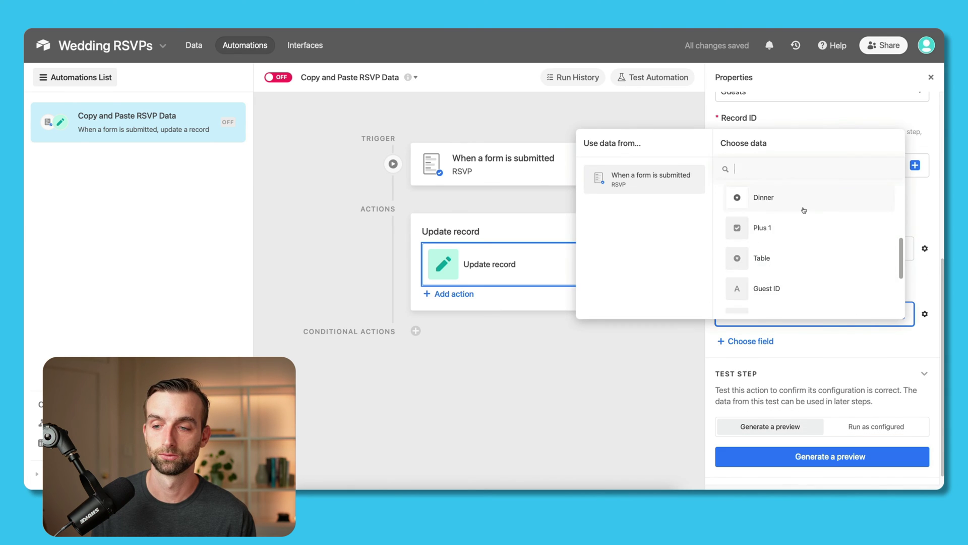
left_click(802, 201)
Have the action fill Plus 1 dynamically with the form's Plus 1 answer
left_click(750, 328)
left_click(792, 414)
left_click(925, 353)
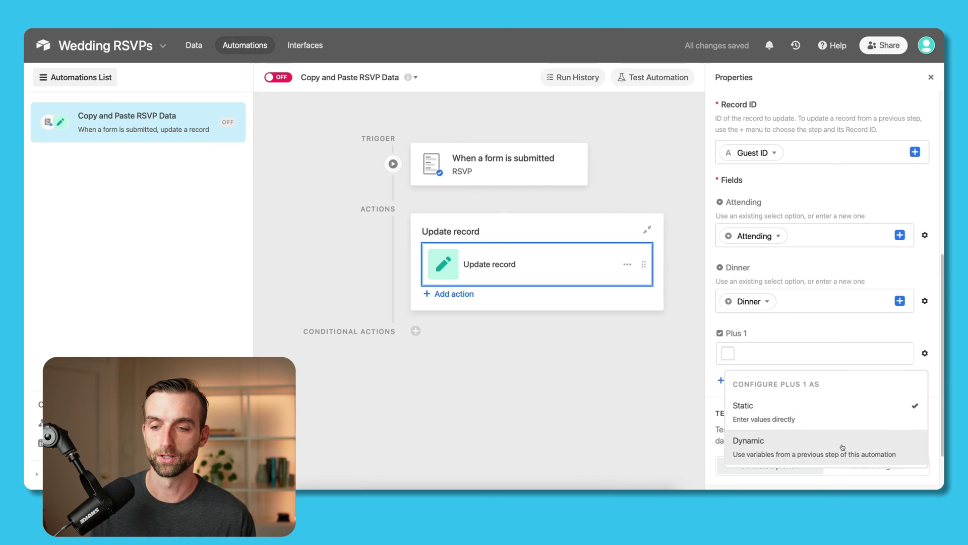
left_click(756, 438)
left_click(901, 353)
scroll(797, 316, "down", 3)
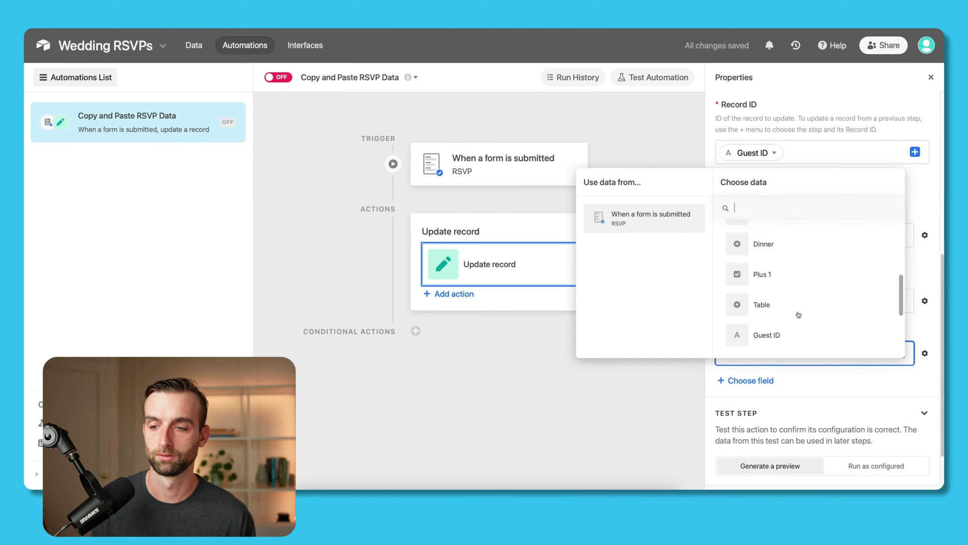
left_click(793, 277)
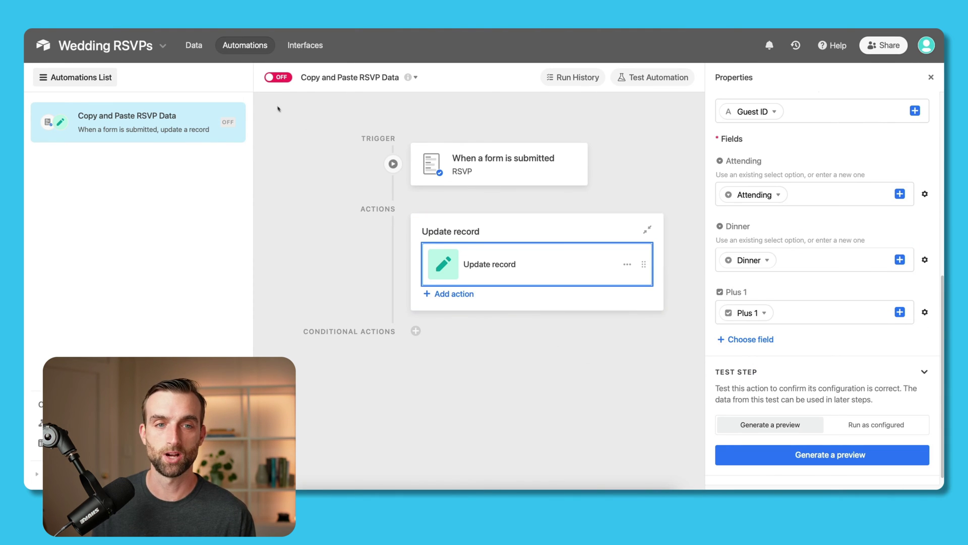
Turn the automation on and return to the Guests table
left_click(278, 77)
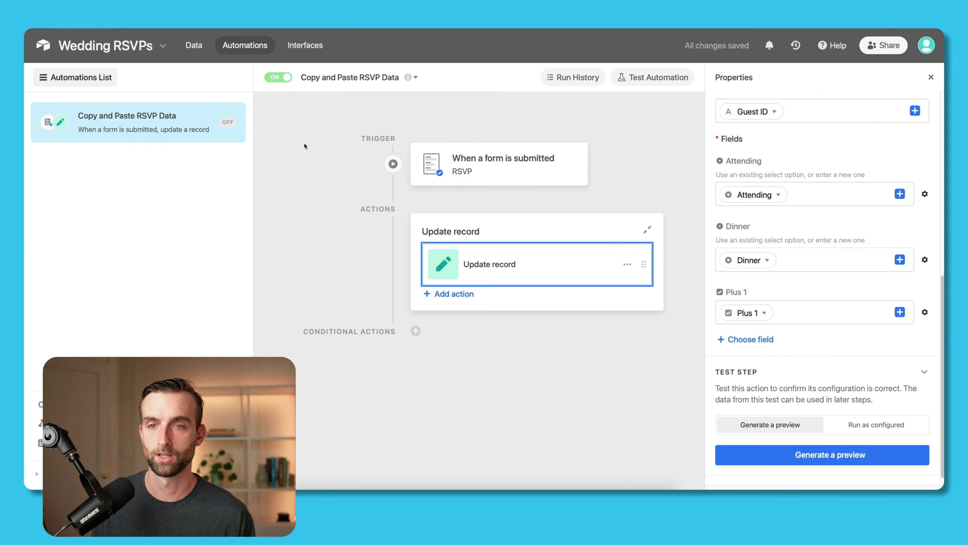
left_click(195, 46)
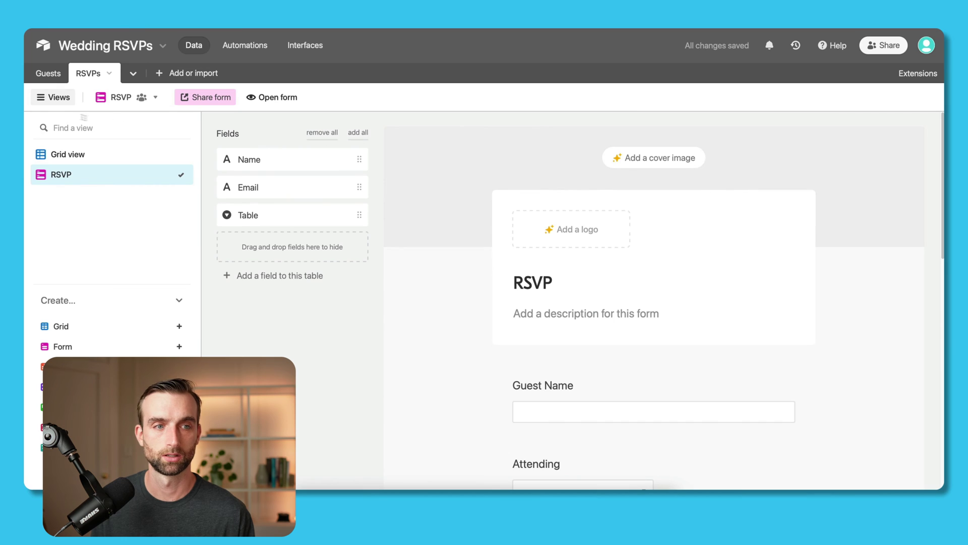
left_click(49, 73)
scroll(530, 264, "down", 15)
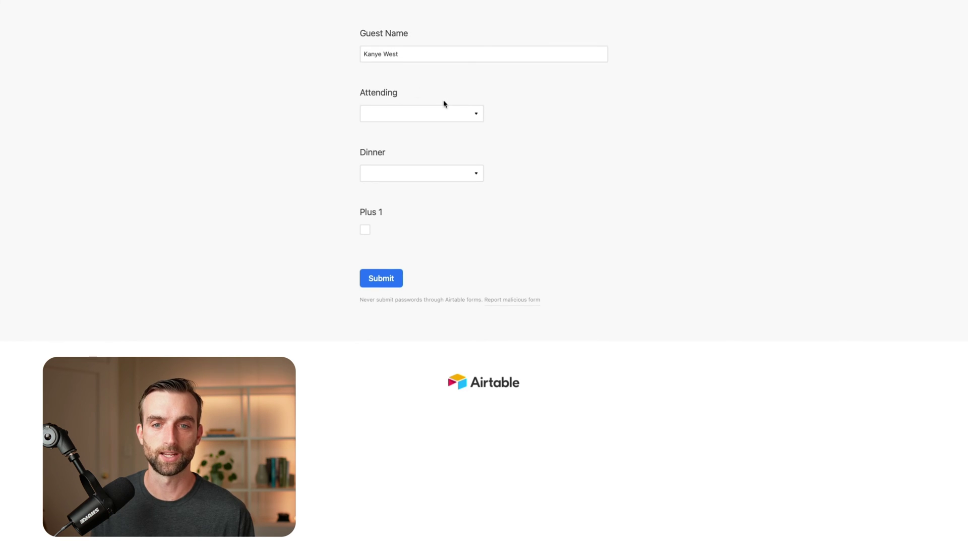
Answer the RSVP form with Attending Yes, Salmon for dinner and Plus 1 ticked, then submit
left_click(449, 112)
left_click(408, 166)
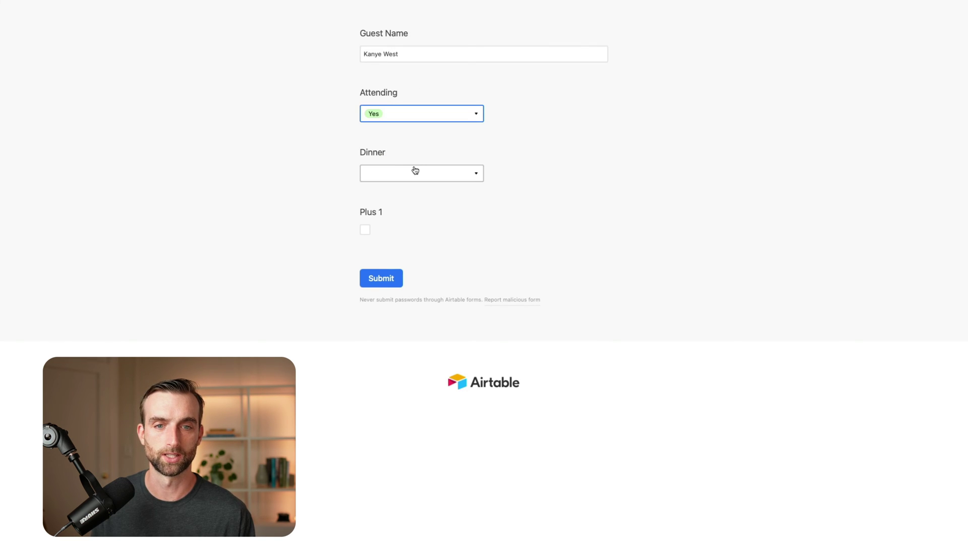
left_click(472, 179)
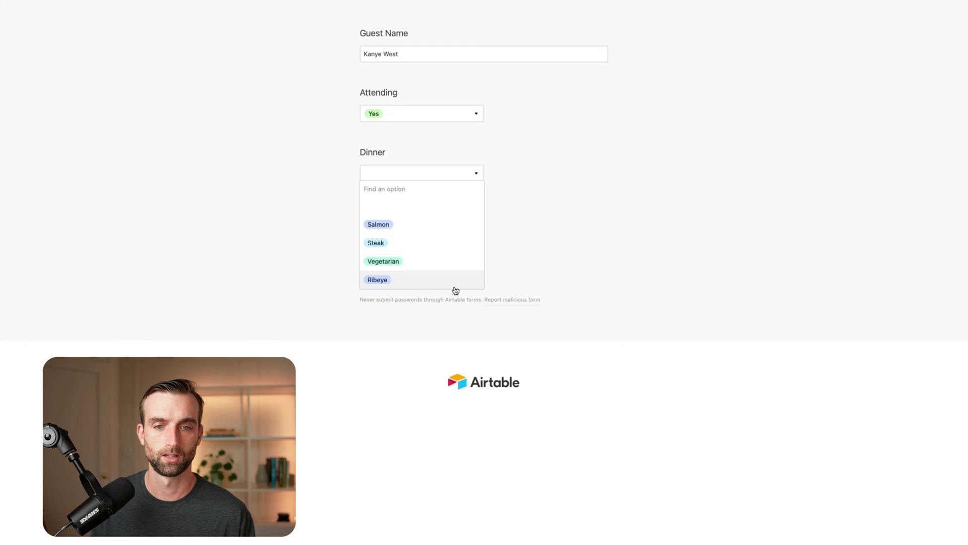
left_click(443, 222)
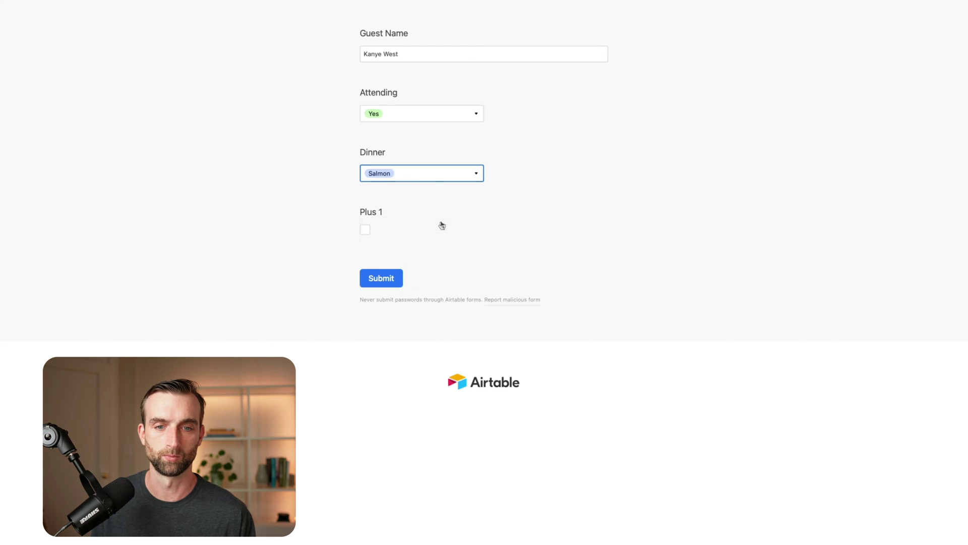
left_click(365, 229)
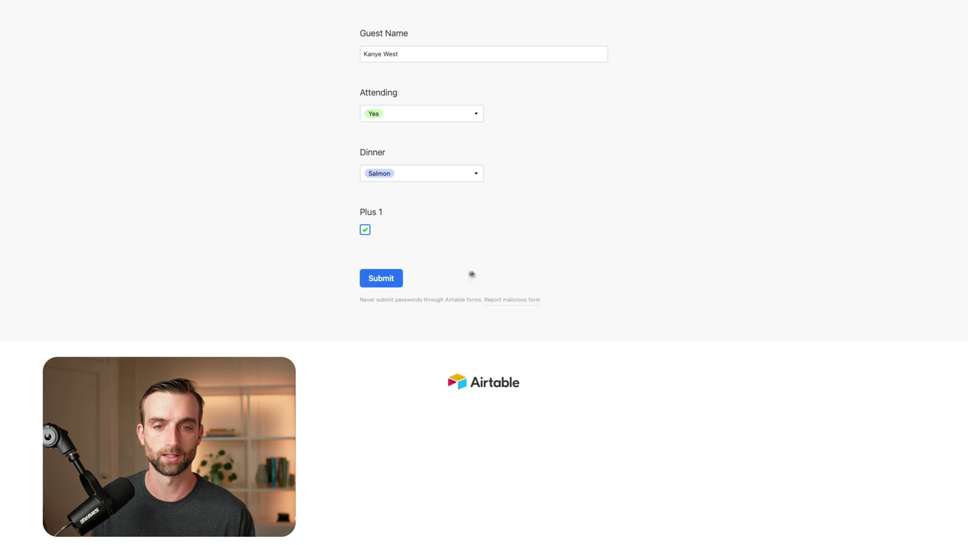
left_click(398, 284)
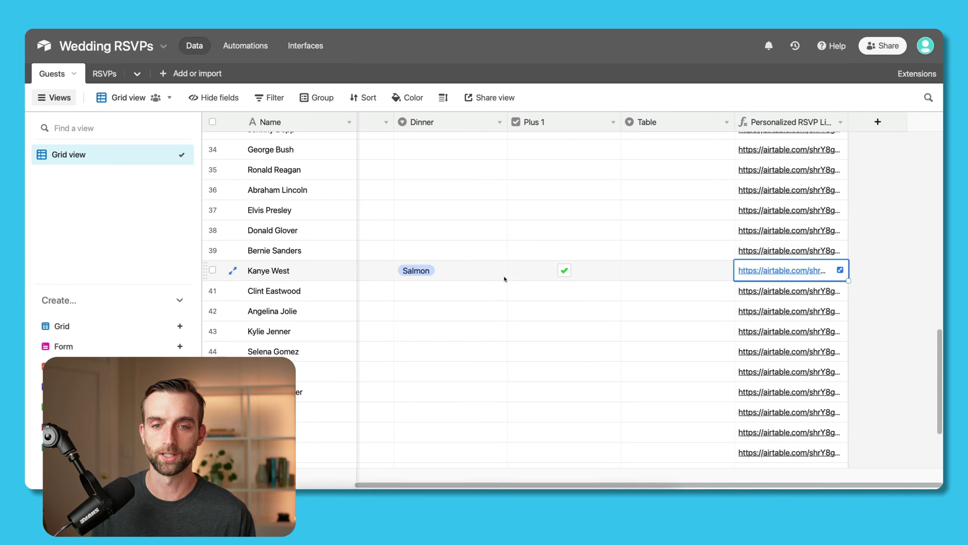
Switch the submitted guest's Dinner cell from Salmon to Steak in the Guests grid
scroll(504, 279, "left", 5)
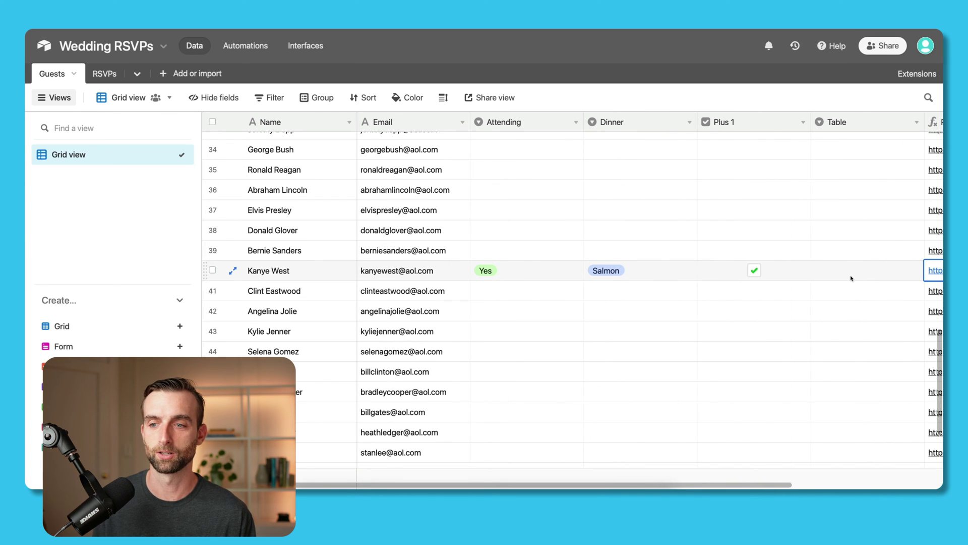
scroll(851, 278, "right", 5)
scroll(850, 278, "left", 3)
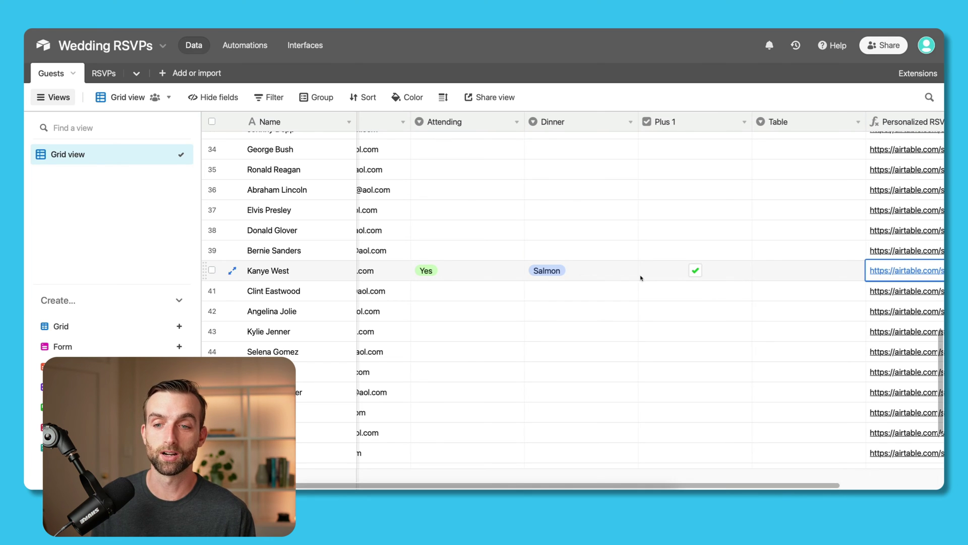
left_click(618, 274)
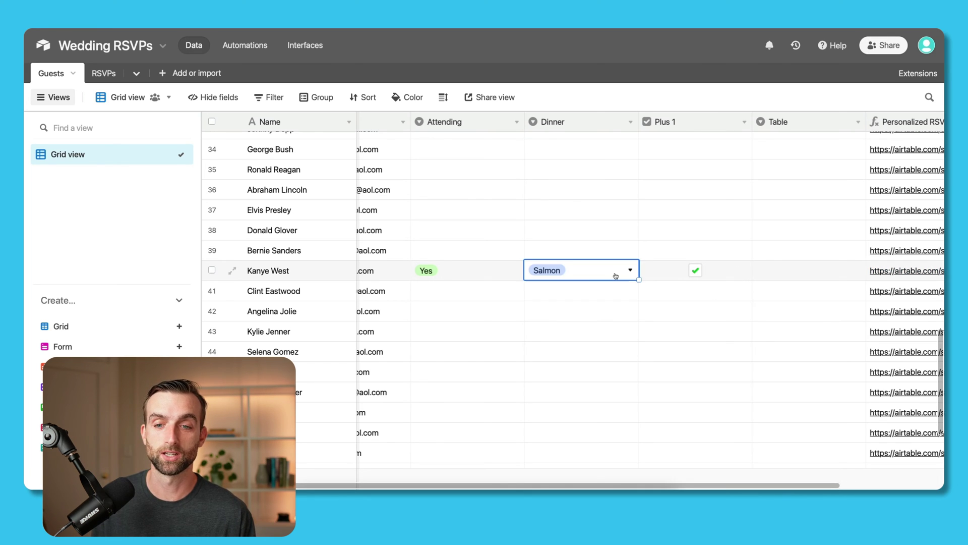
left_click(471, 270)
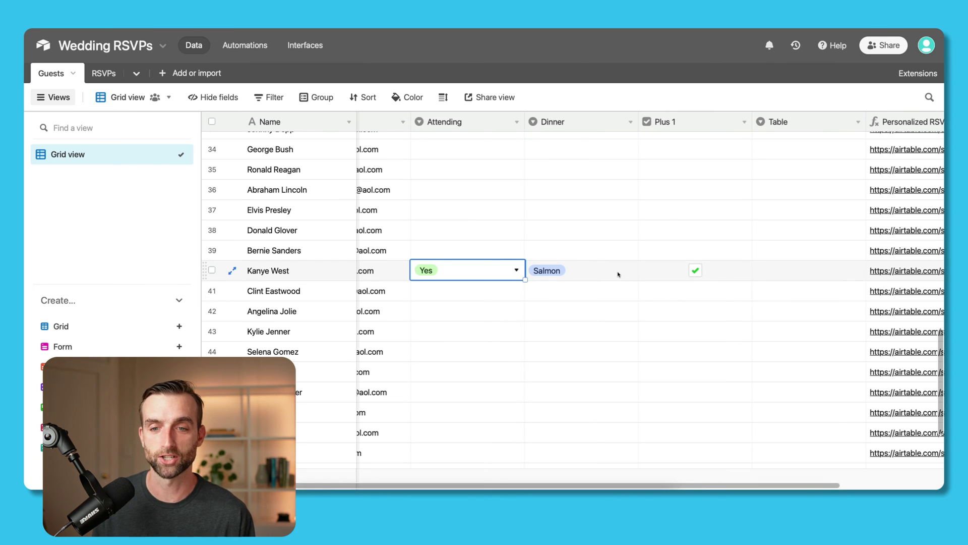
scroll(563, 274, "left", 2)
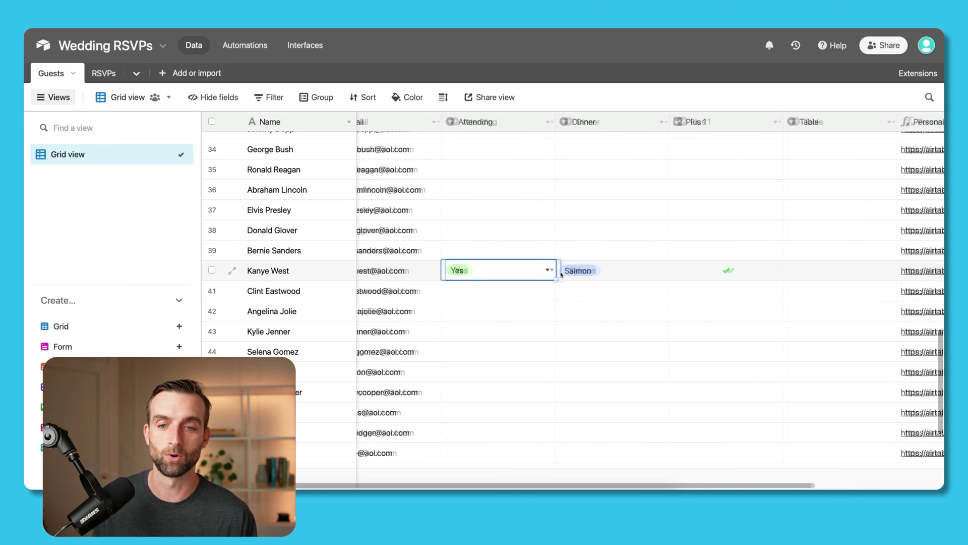
left_click(636, 268)
left_click(636, 269)
left_click(642, 361)
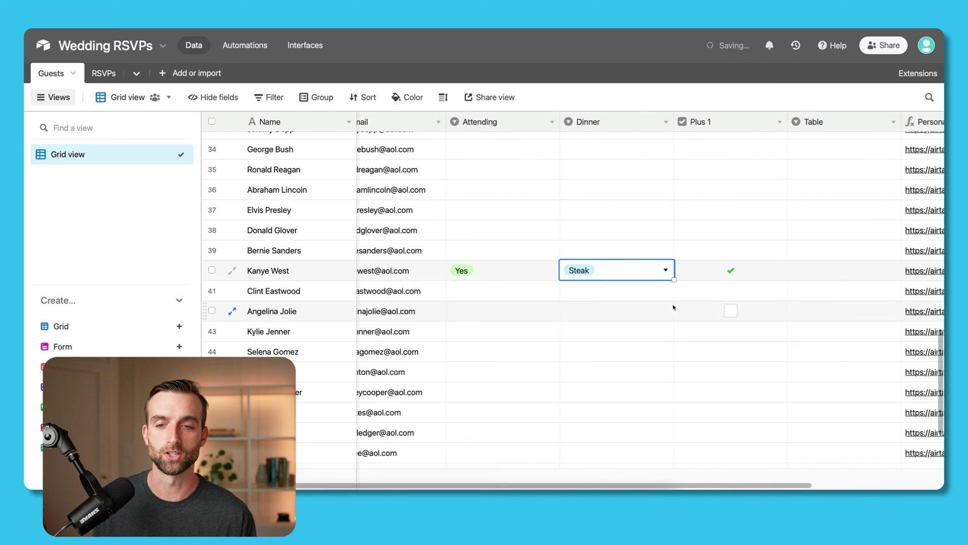
scroll(676, 316, "left", 1)
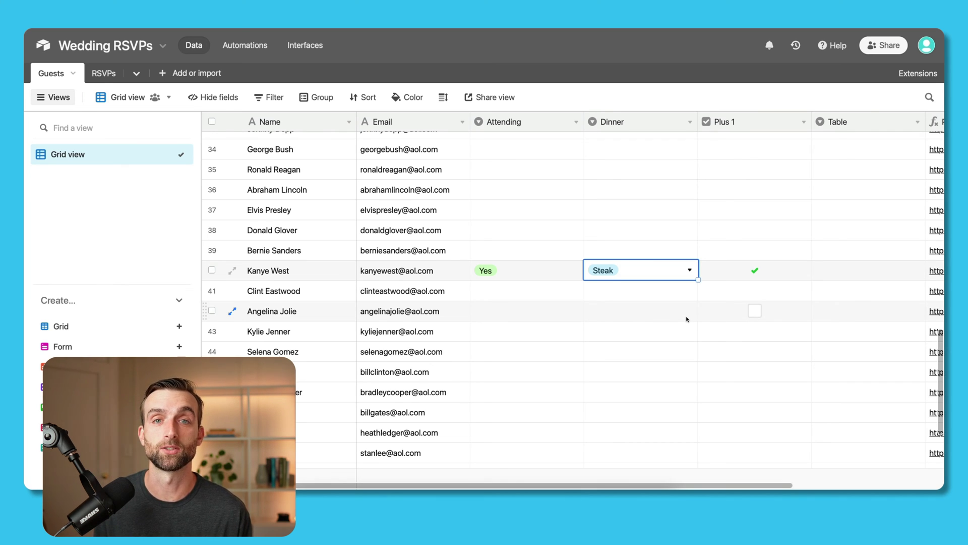
key("Escape")
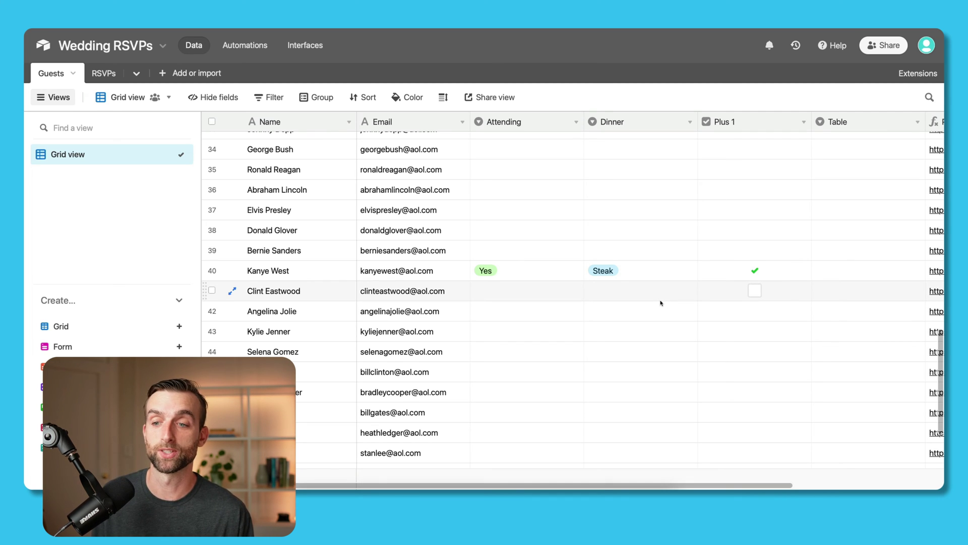
scroll(661, 302, "right", 5)
Create a new Checkbox-type field called 'Send RSVP' in the Guests table
left_click(878, 122)
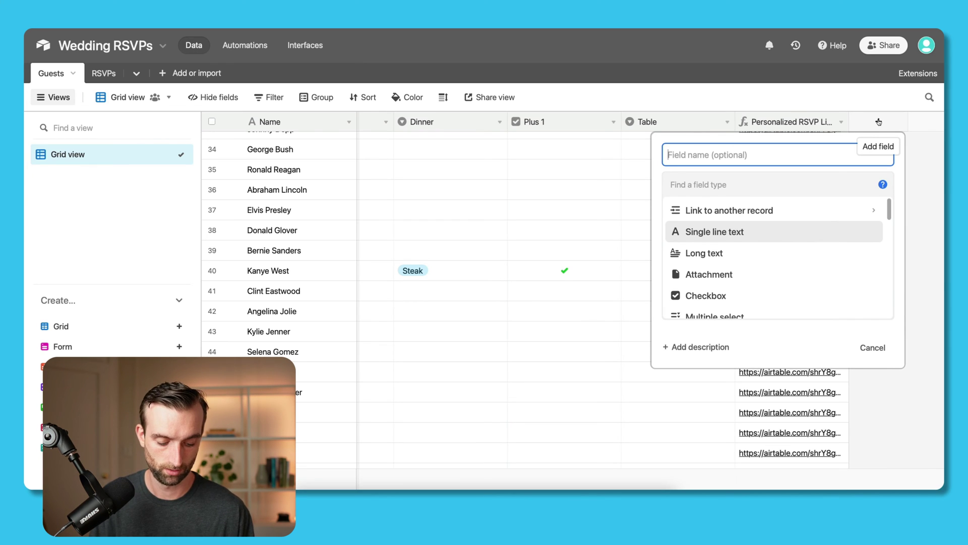
type("Send RSVP")
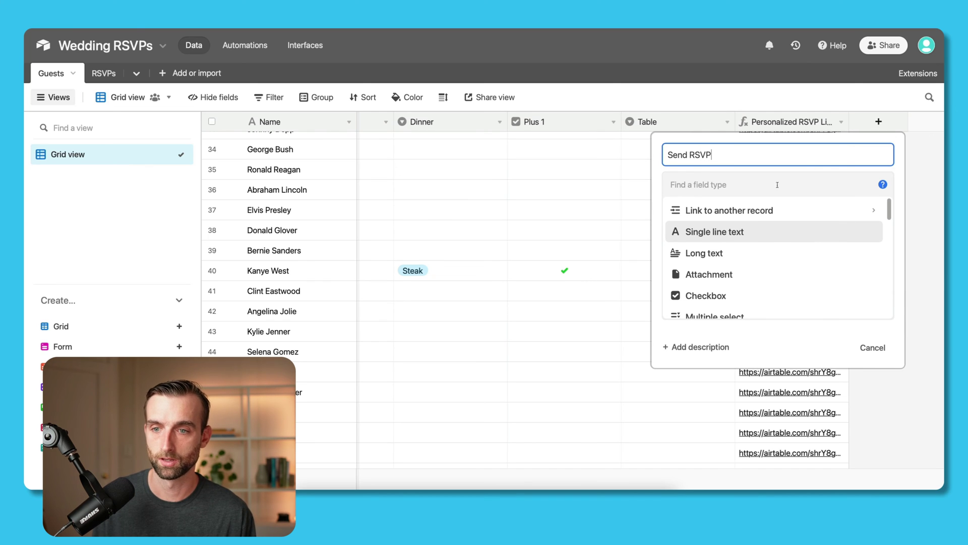
left_click(757, 185)
type("ch")
left_click(758, 209)
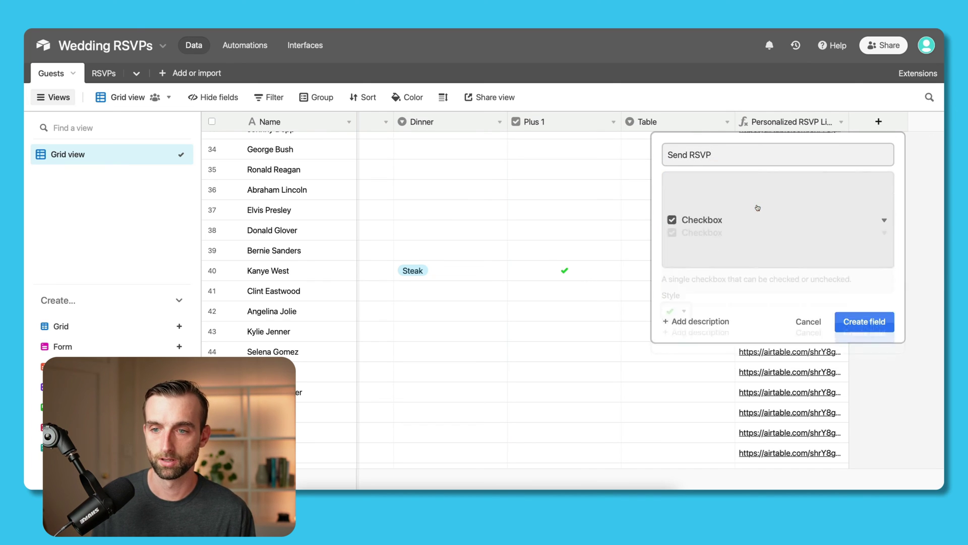
left_click(864, 268)
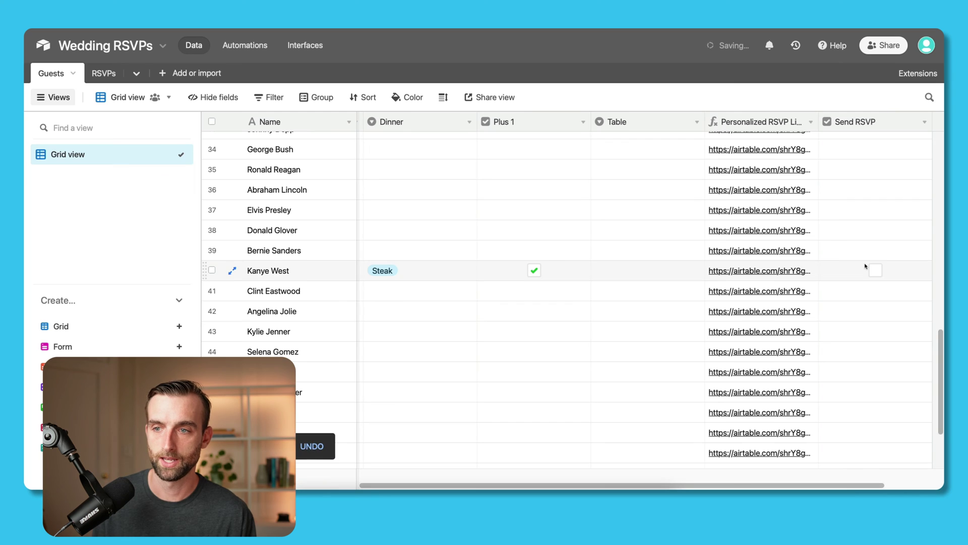
Create a new automation named 'Send RSVPs'
left_click(246, 45)
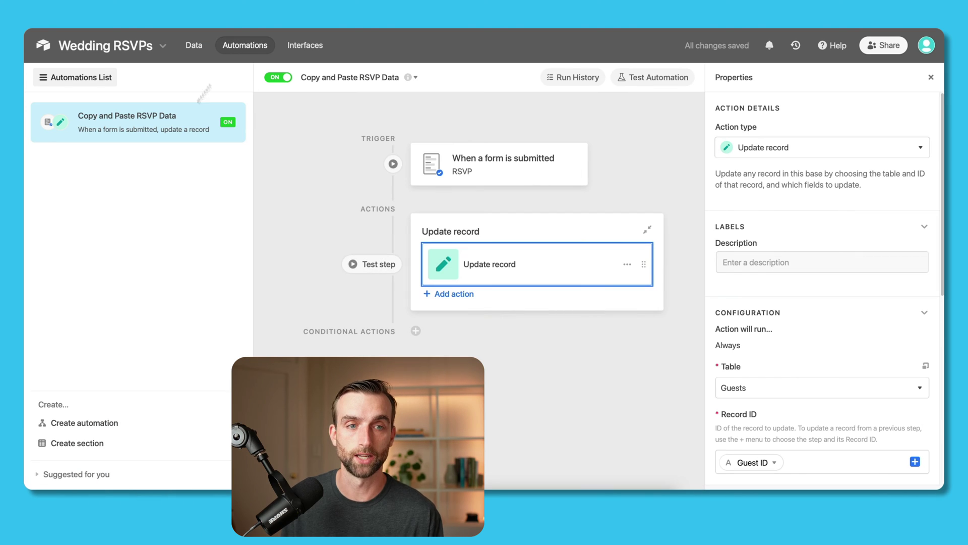
left_click(125, 425)
type("S")
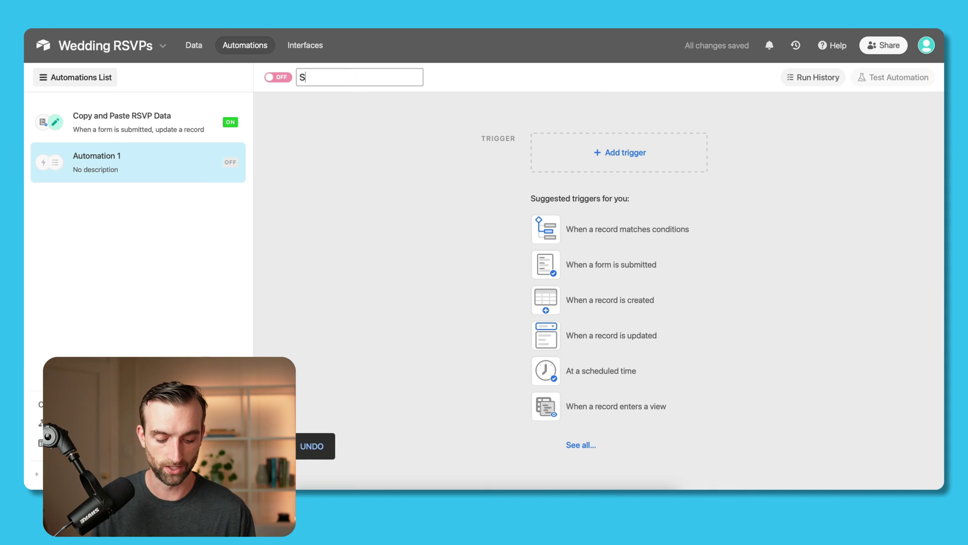
type("end R")
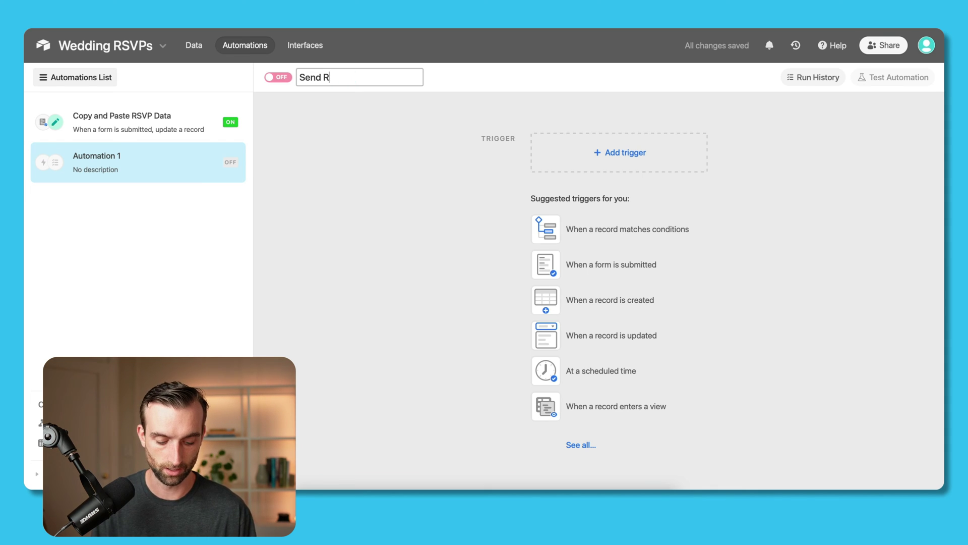
type("SVPs")
key("Return")
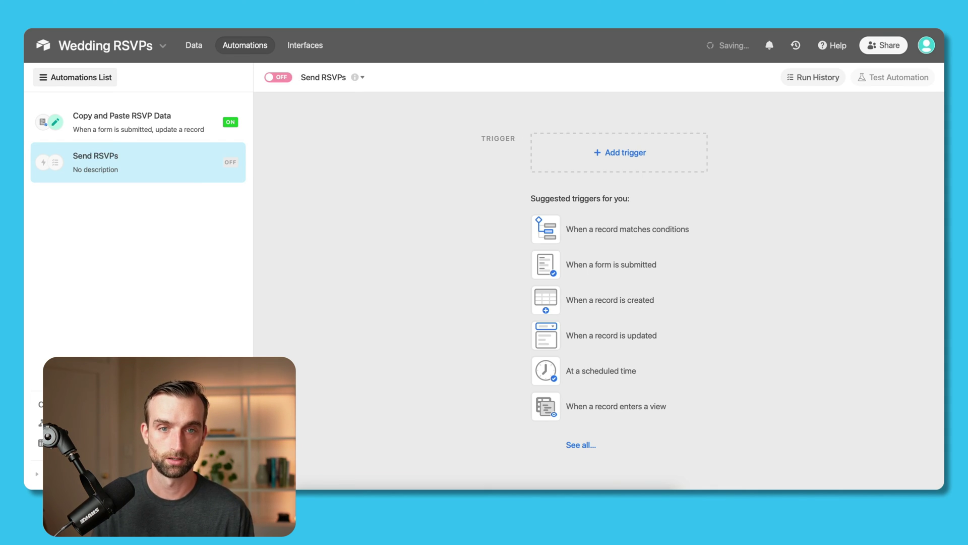
Trigger it when a Guests record matches the condition Send RSVP is checked
left_click(637, 161)
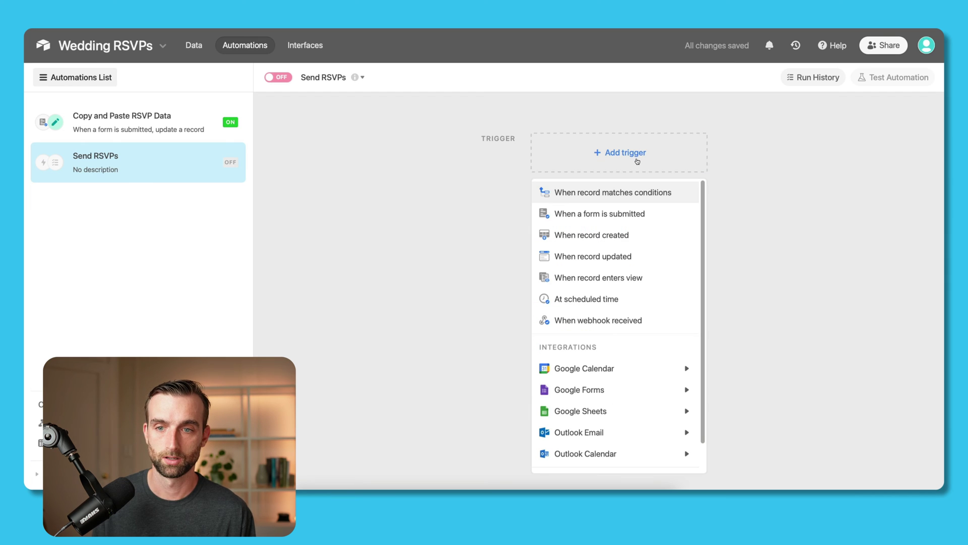
left_click(629, 193)
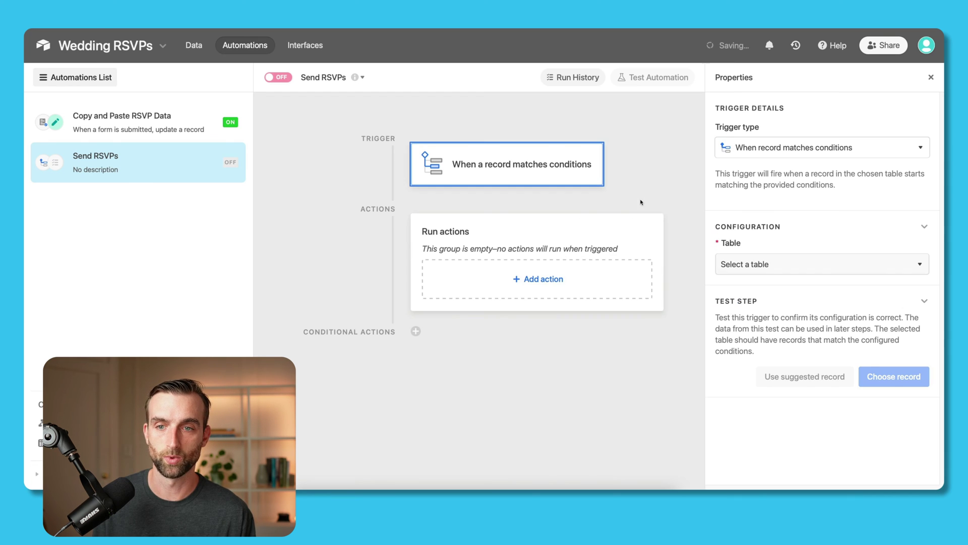
left_click(808, 259)
left_click(795, 308)
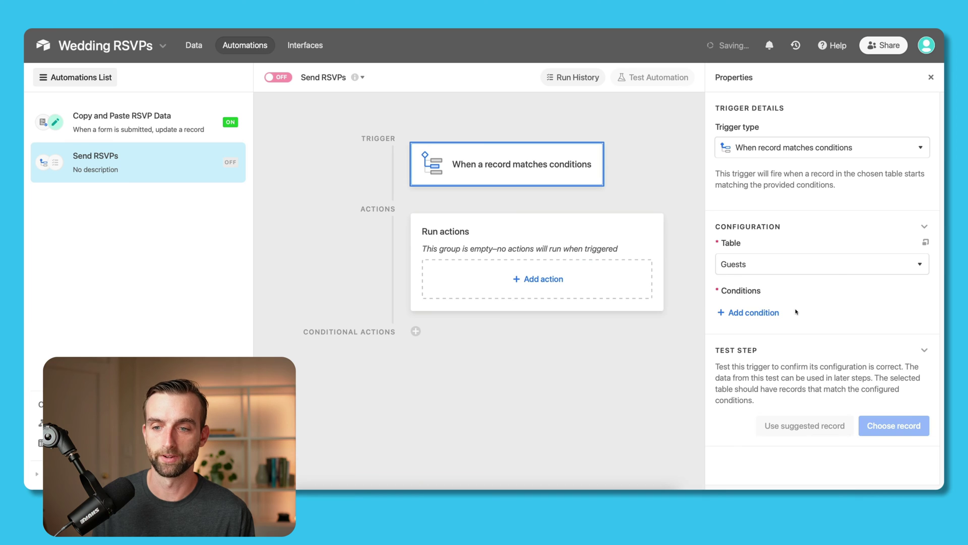
left_click(761, 313)
left_click(780, 315)
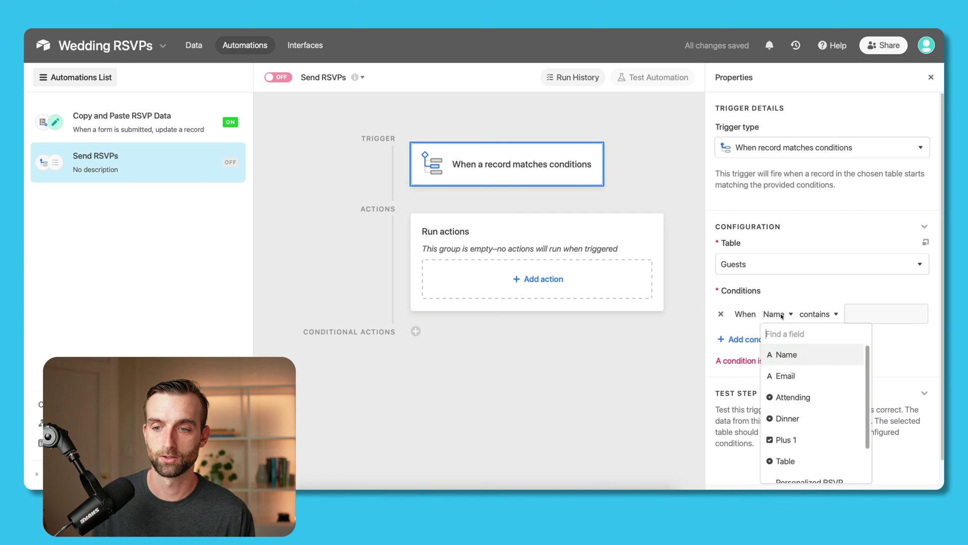
scroll(810, 413, "down", 3)
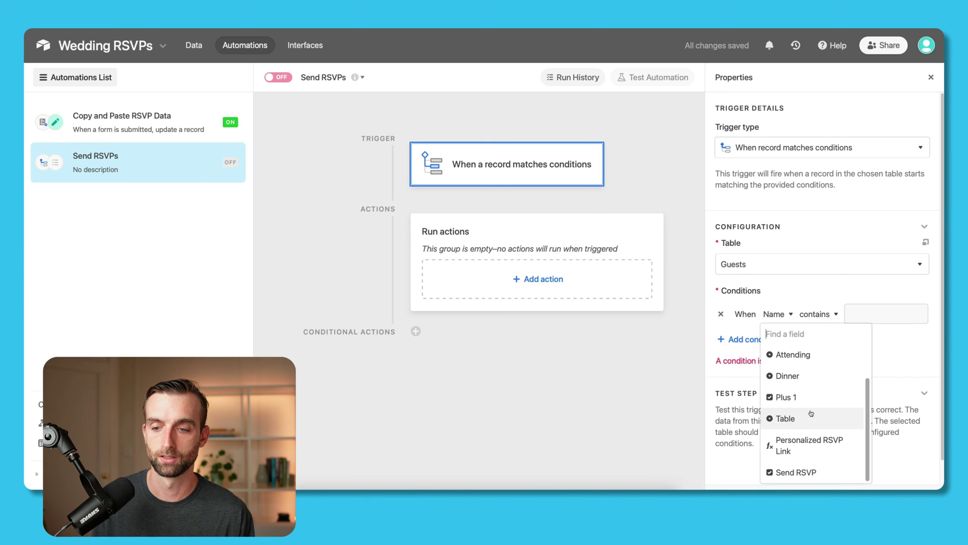
left_click(825, 471)
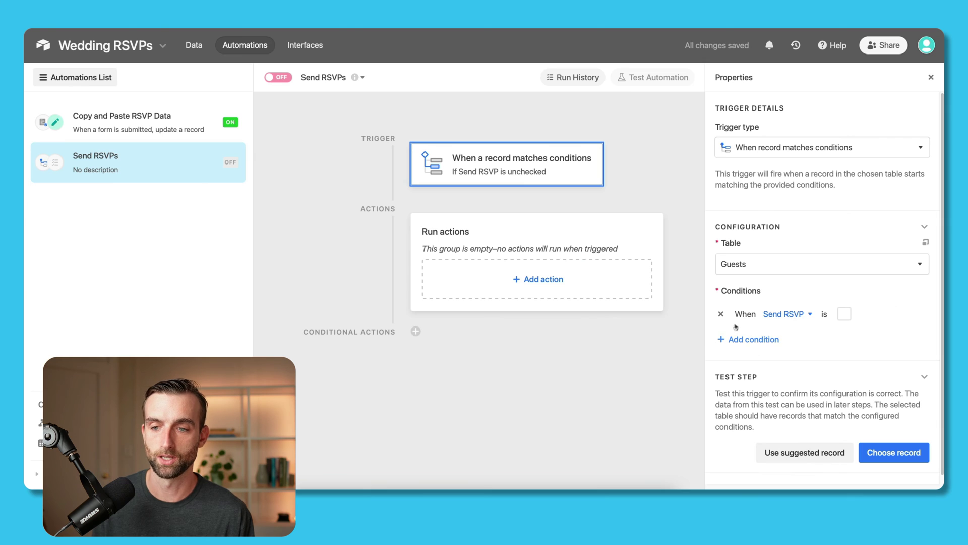
left_click(845, 316)
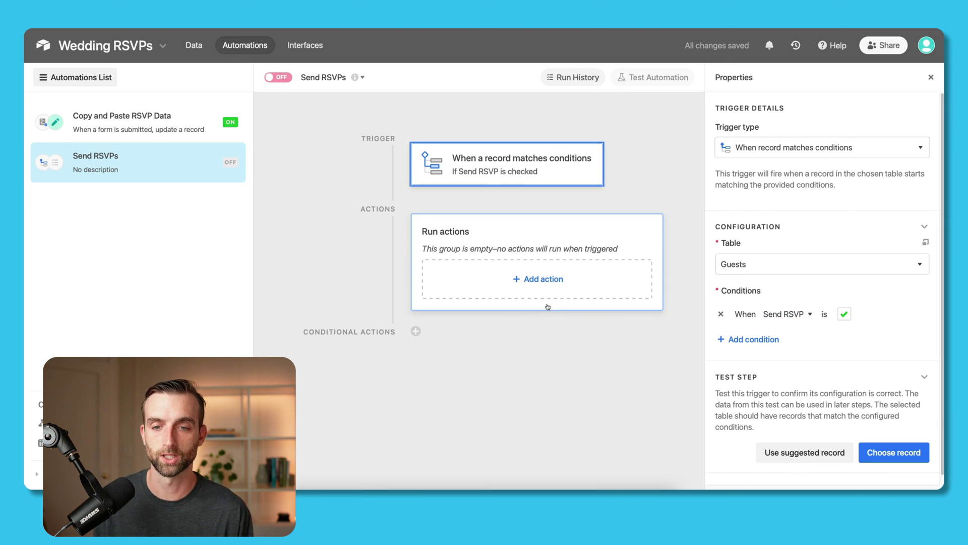
Add a Send an email action to the automation
left_click(541, 283)
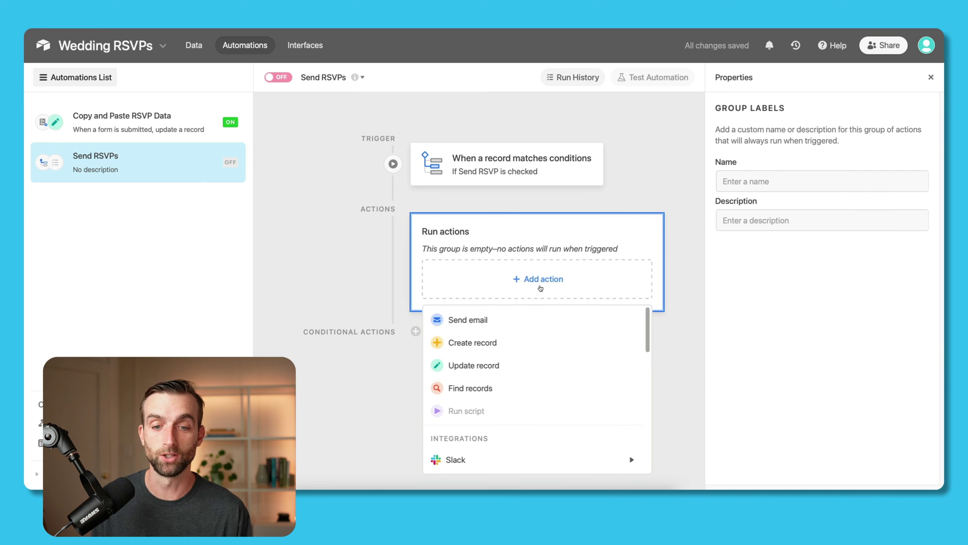
left_click(534, 324)
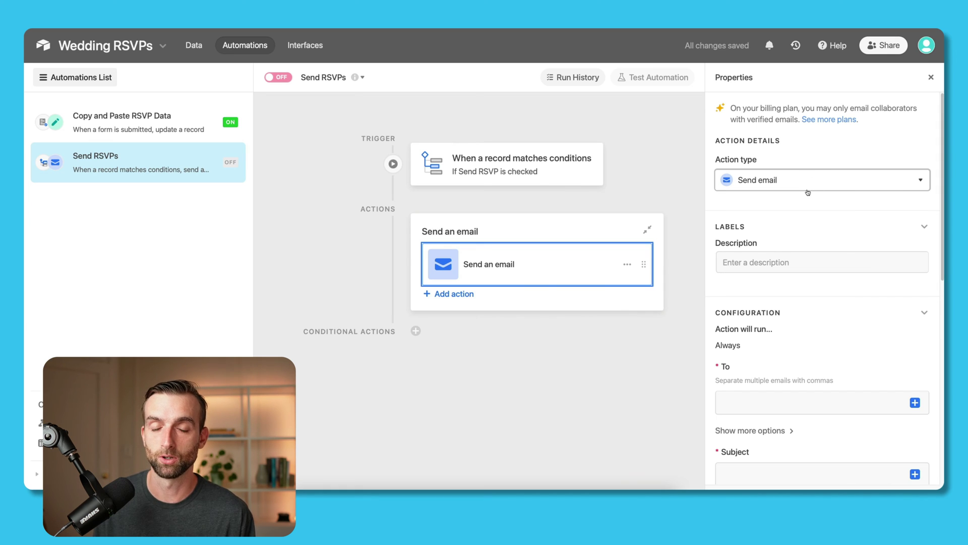
left_click(627, 264)
left_click(443, 293)
left_click(449, 293)
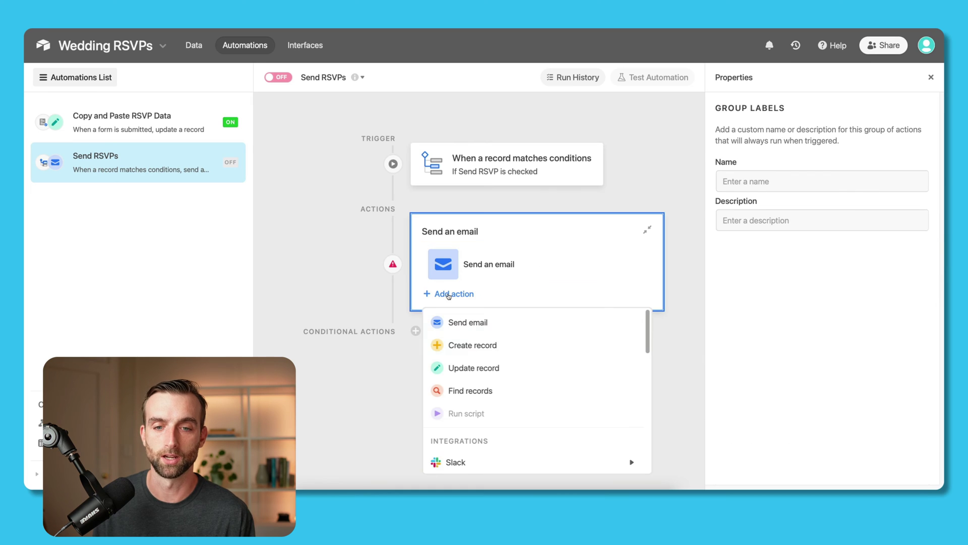
scroll(533, 381, "down", 8)
scroll(534, 382, "up", 5)
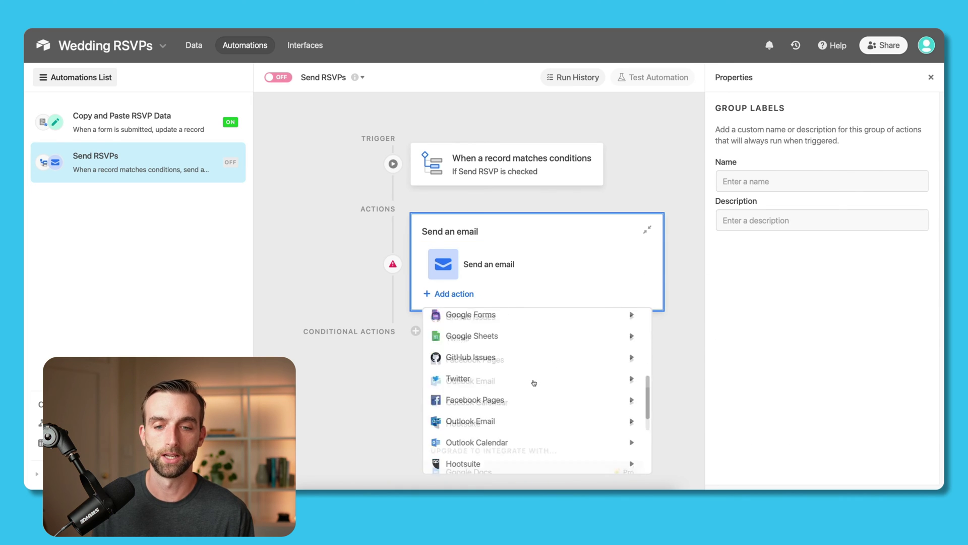
mouse_move(512, 366)
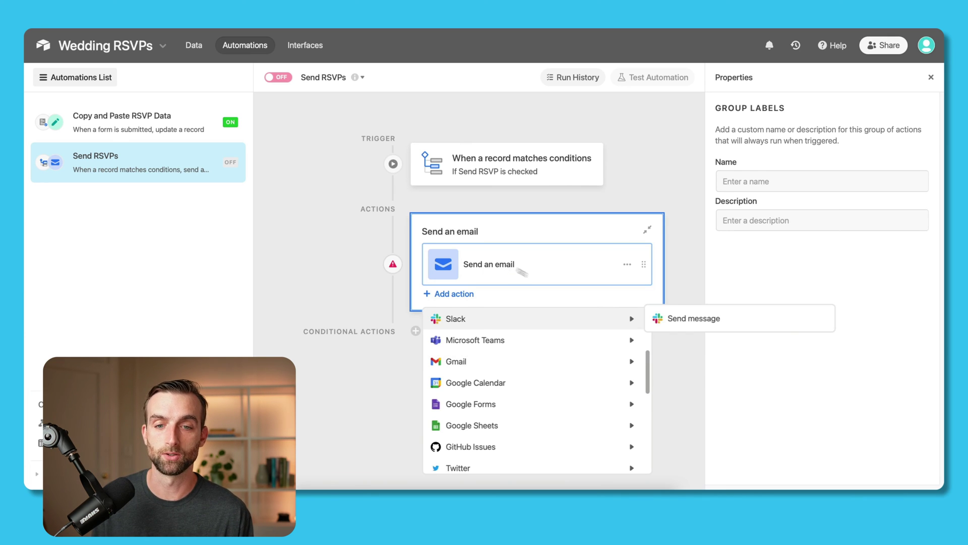
left_click(574, 267)
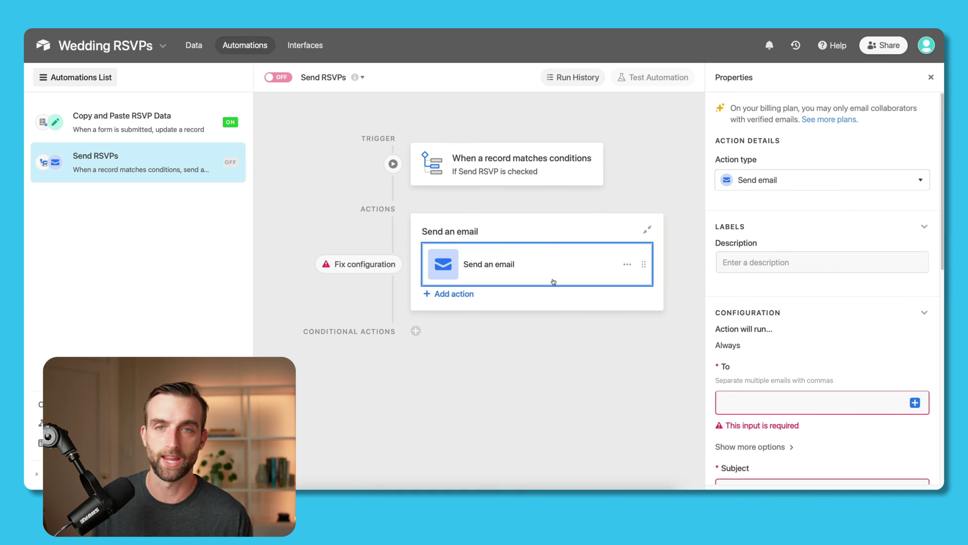
Address the email to each guest's Email field with subject 'RSVP to …'s Wedding'
scroll(797, 230, "down", 3)
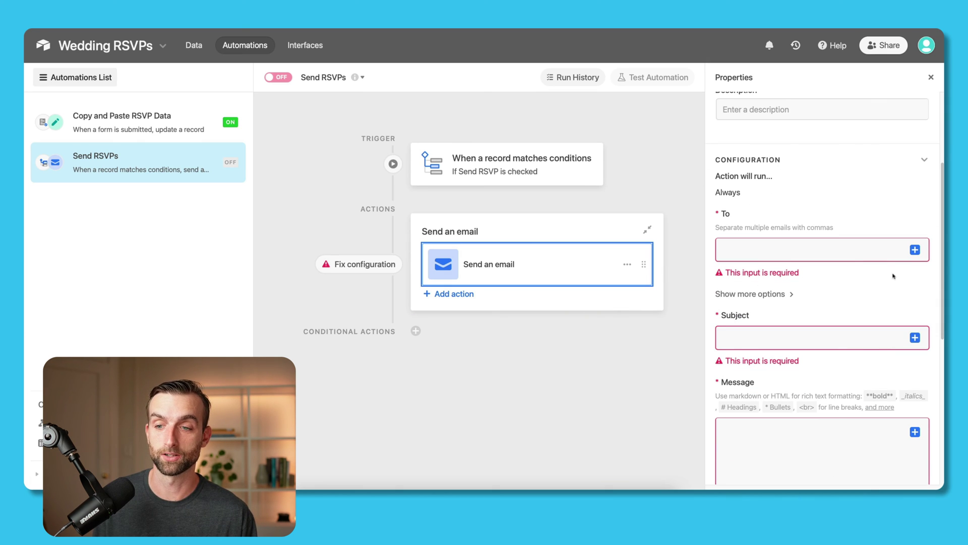
scroll(875, 343, "up", 4)
scroll(875, 344, "down", 1)
left_click(914, 365)
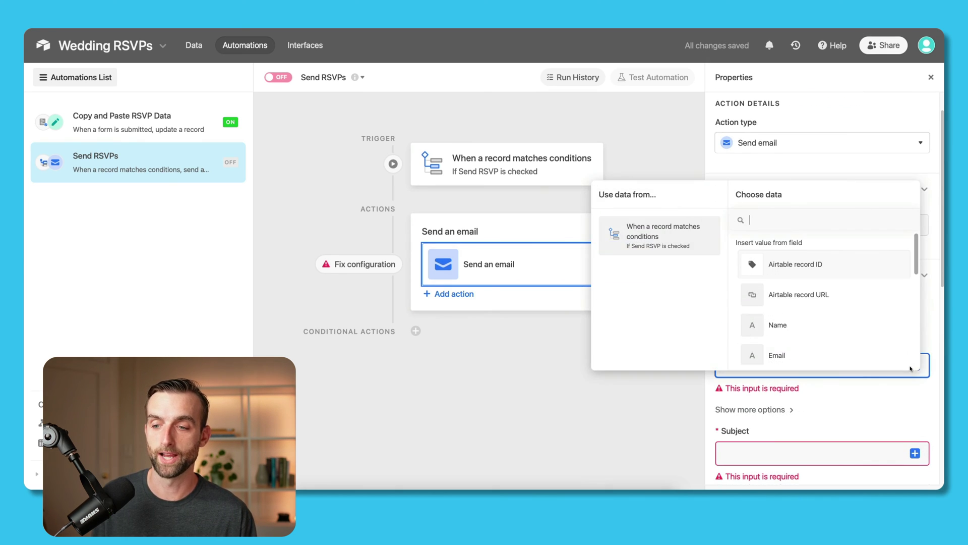
left_click(821, 350)
scroll(822, 348, "down", 3)
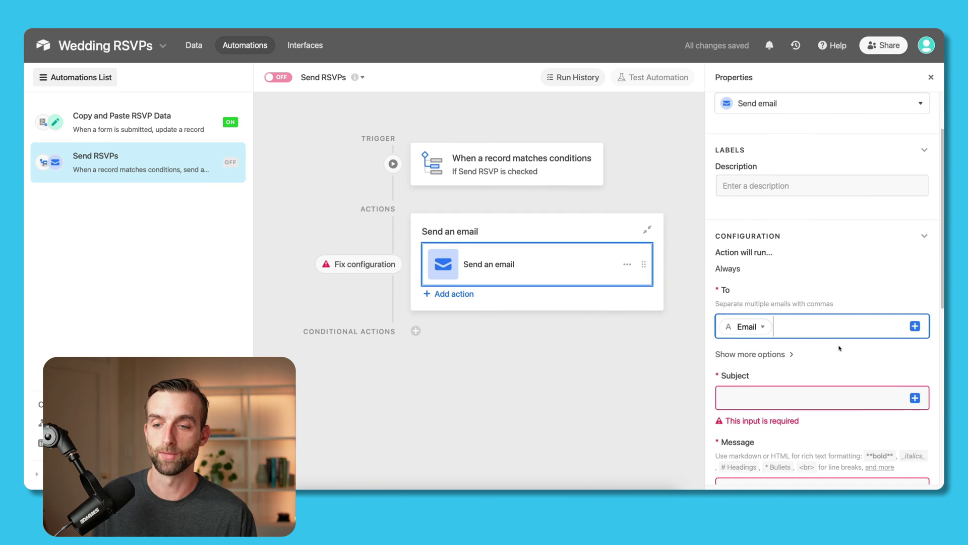
left_click(827, 274)
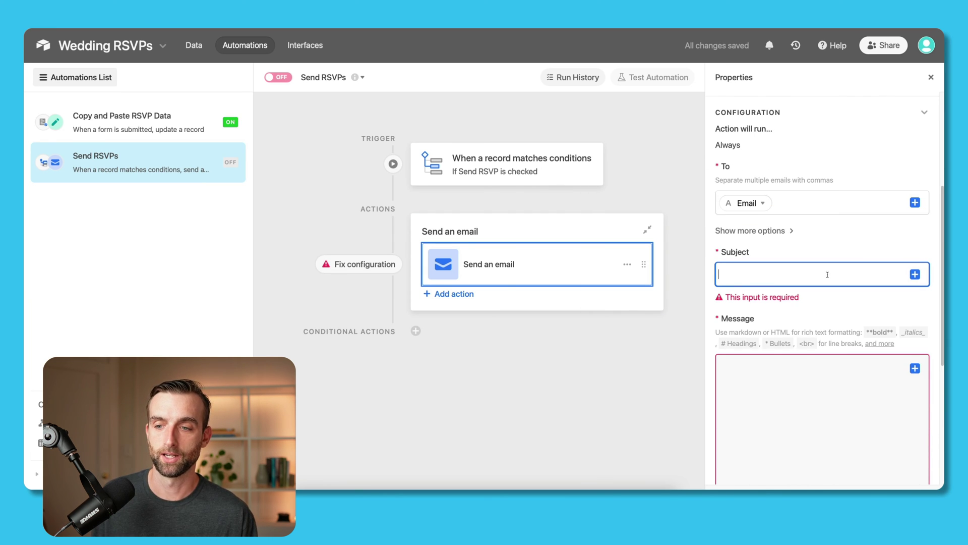
type("RSVP to ")
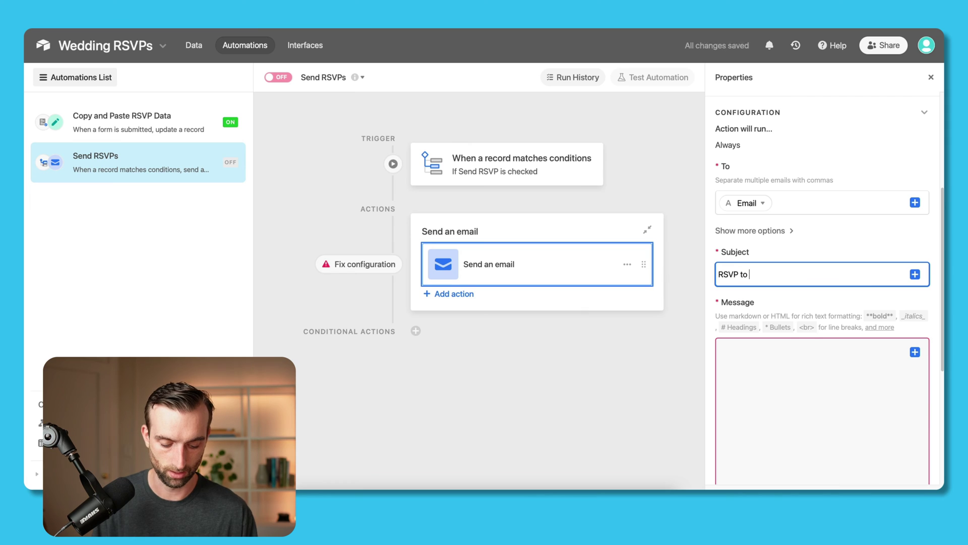
type("Julian's W")
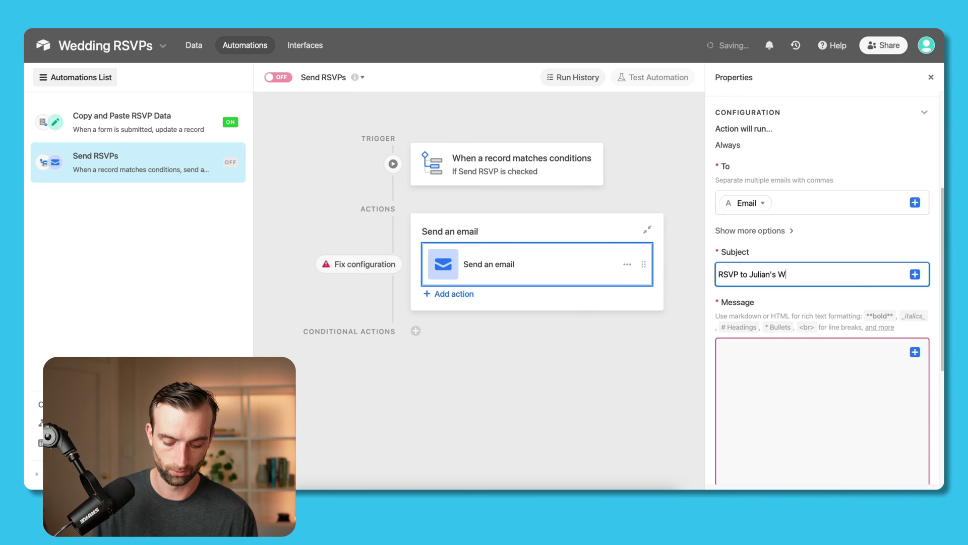
type("edding")
left_click(834, 366)
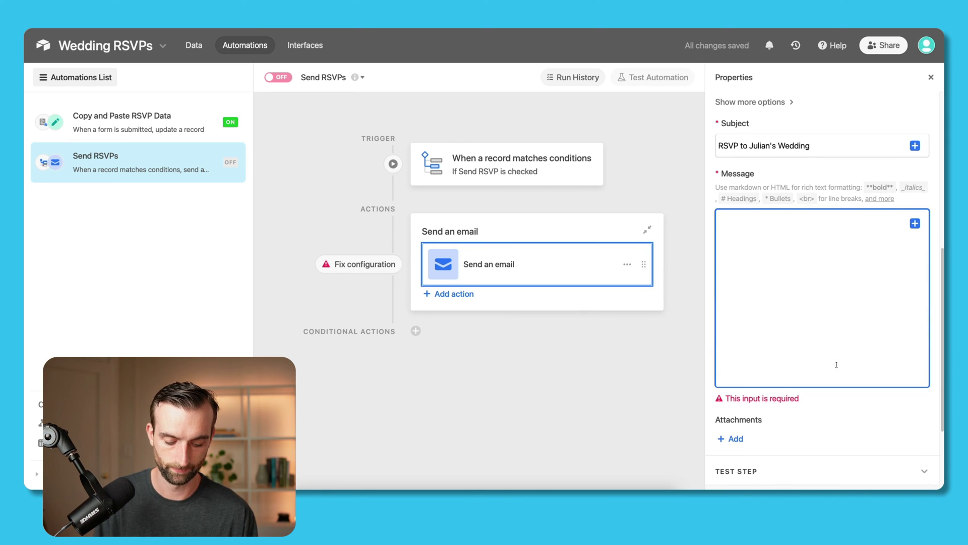
scroll(822, 312, "up", 1)
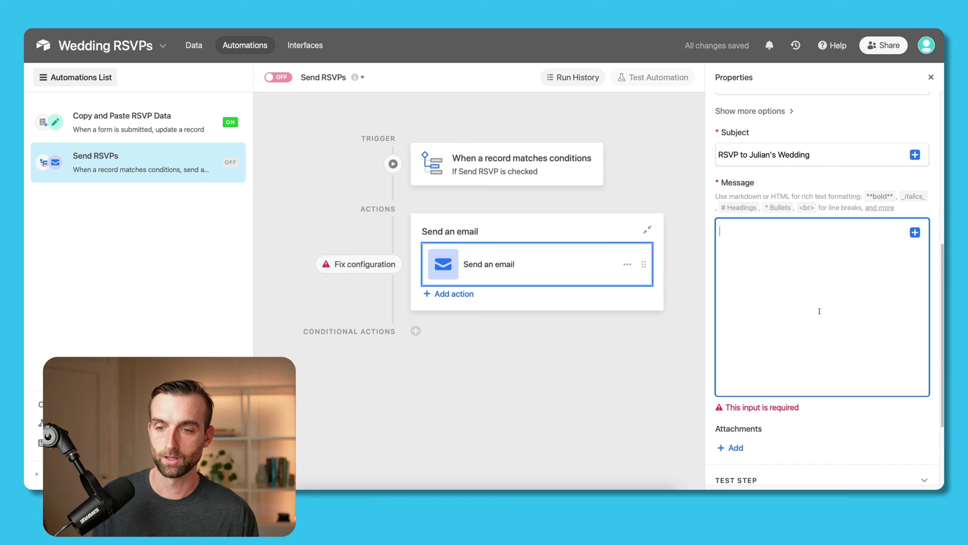
Write 'Hi {Name}, I'm so excited to see you at my wedding! Please fill out this RSVP.'
type("Hi")
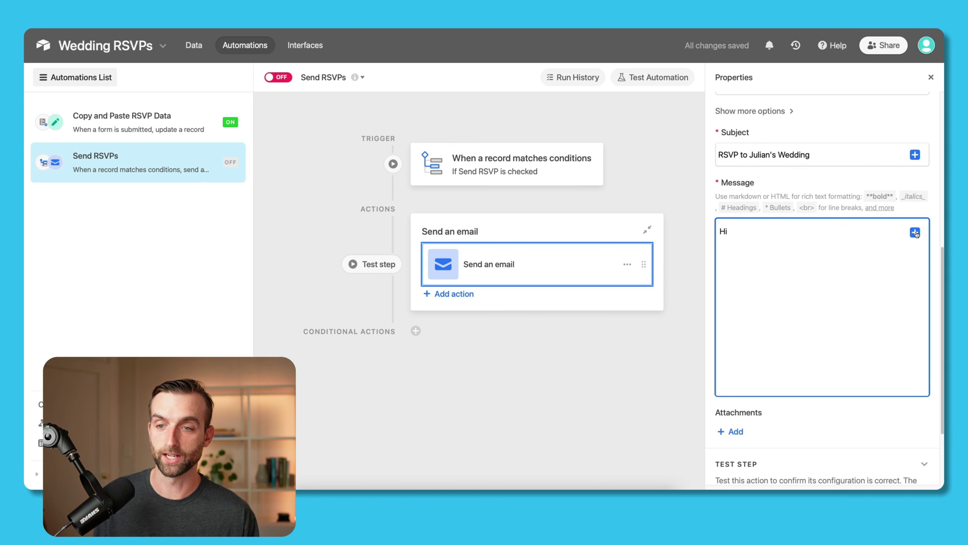
left_click(915, 233)
left_click(822, 379)
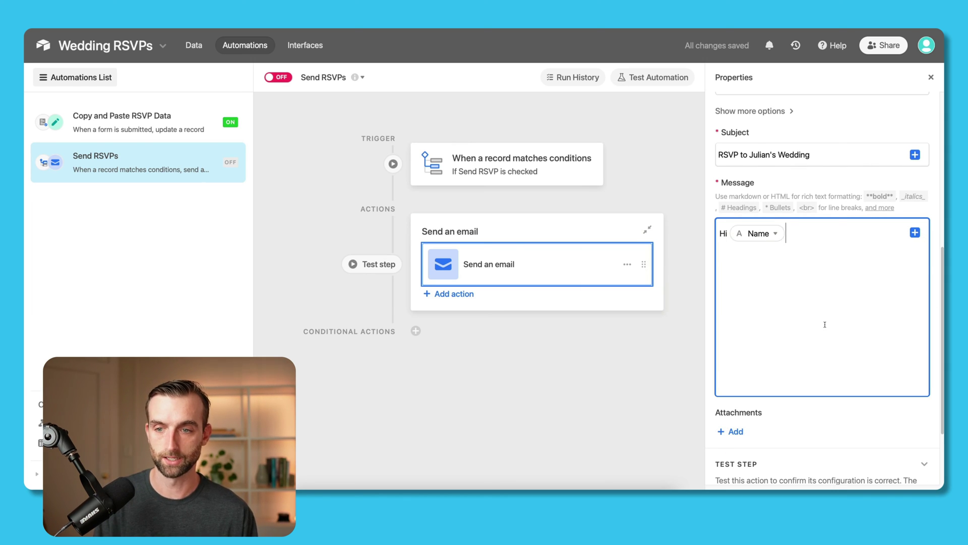
type(", ")
type("I")
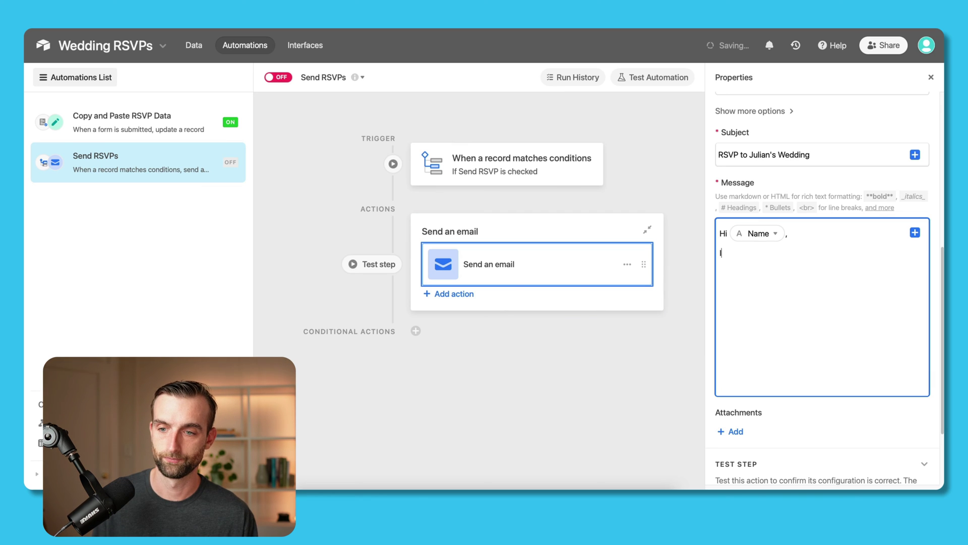
type("'m so exc")
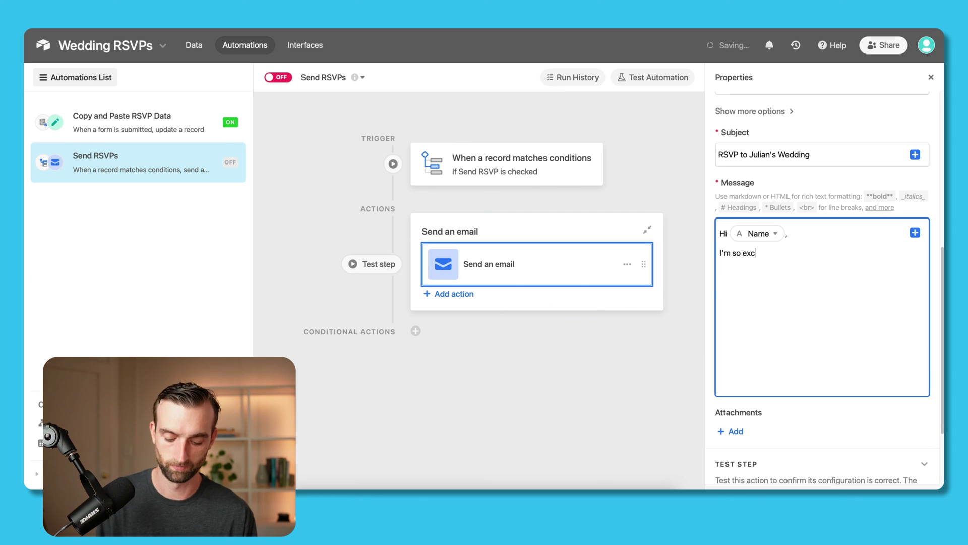
type("ited to s")
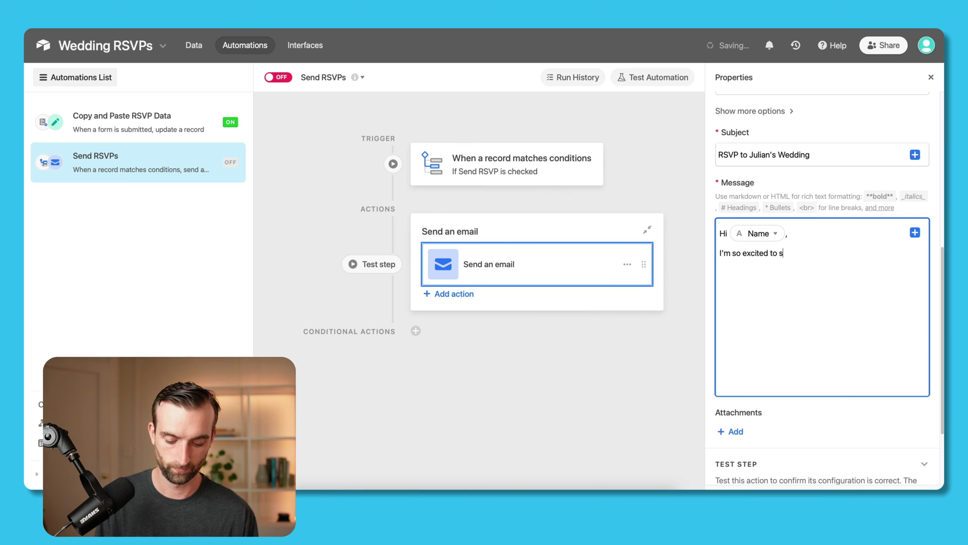
type("ee you at my w")
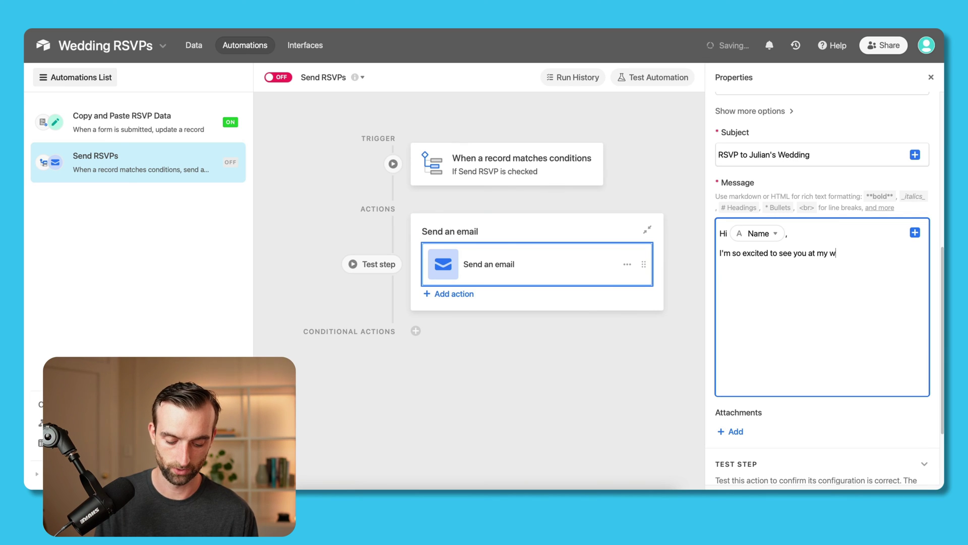
type("edding!")
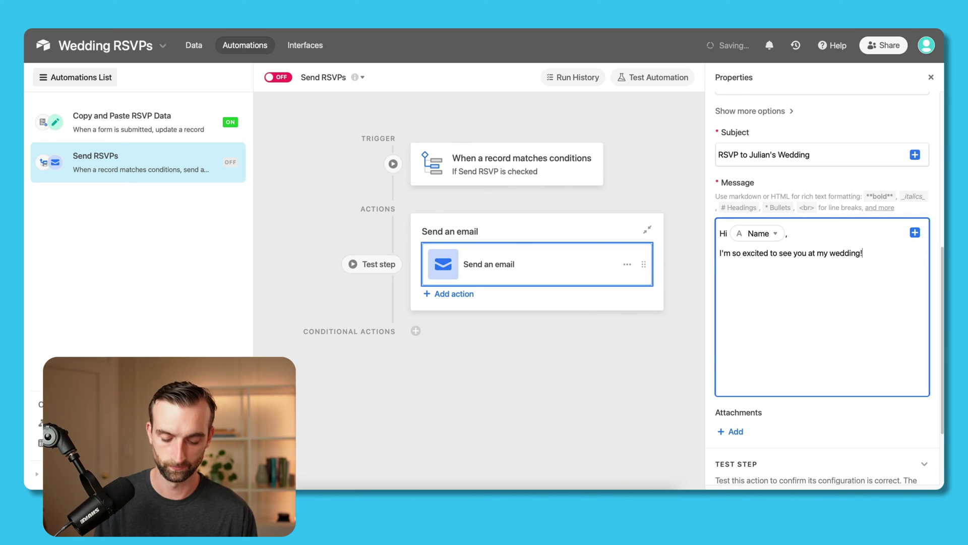
type(" Please ")
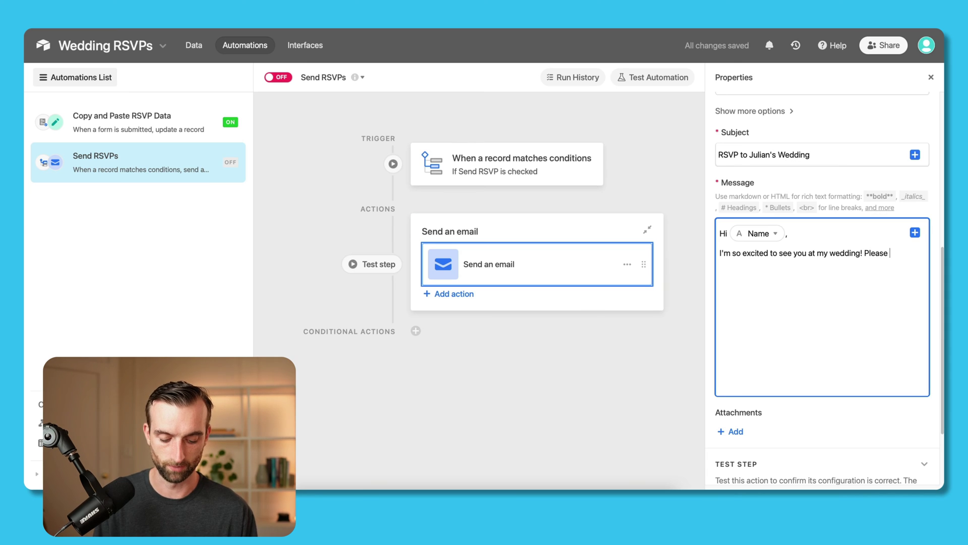
type("fill out this RSVP.")
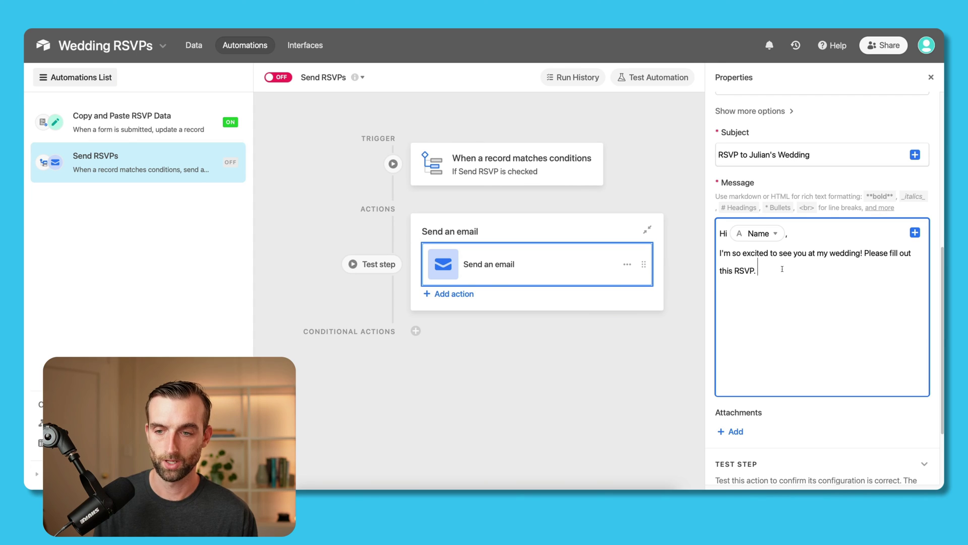
Replace the final period with a markdown link labelled 'RSVP Link'
key("BackSpace")
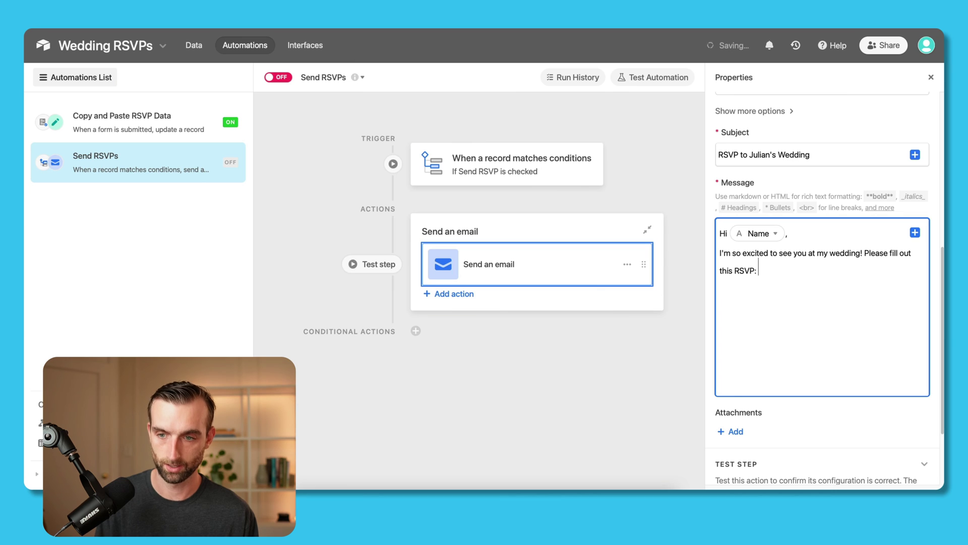
type("[]")
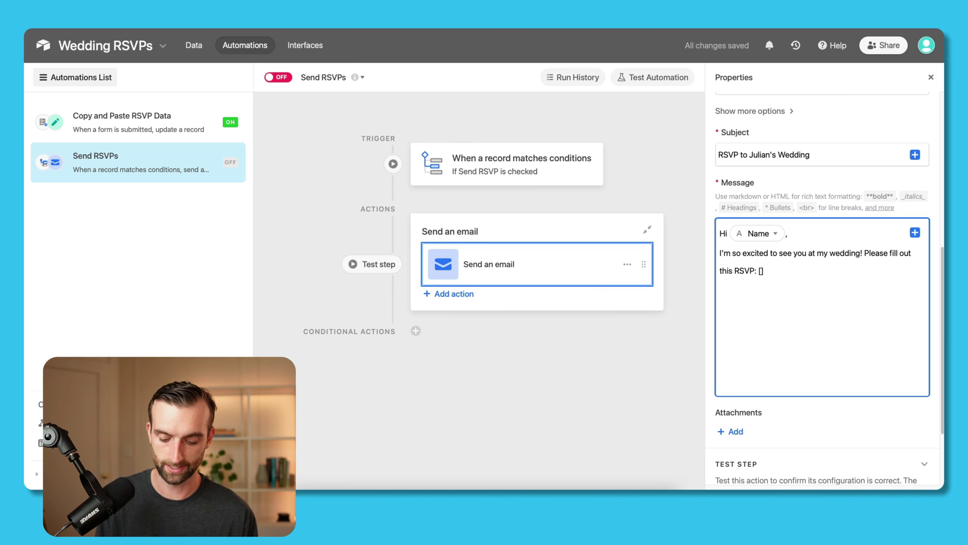
type("()")
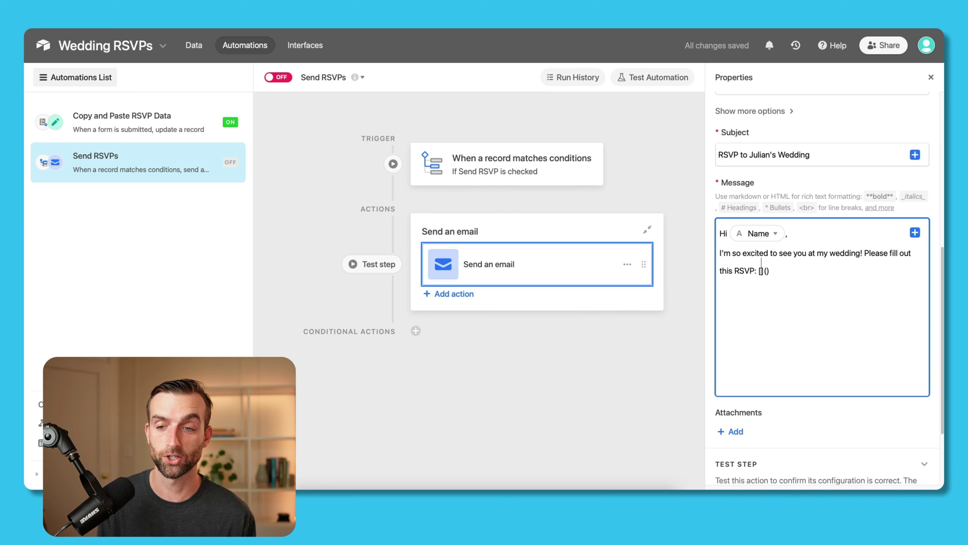
left_click(762, 263)
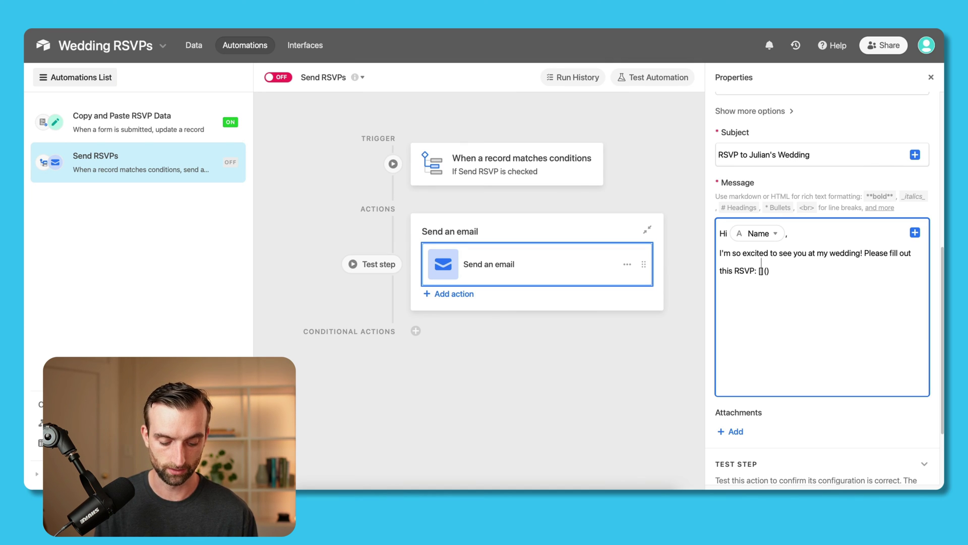
type("RSVP L")
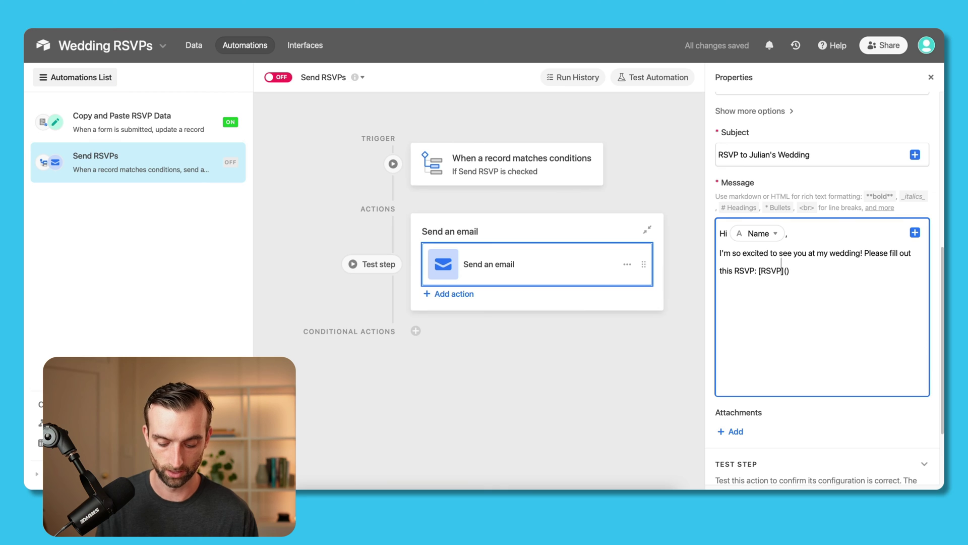
type("ink")
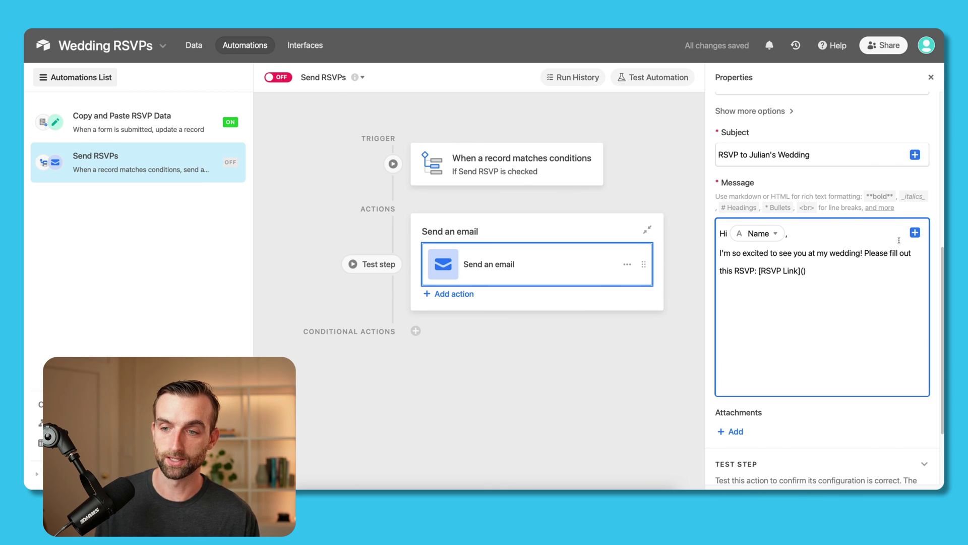
Put the Personalized RSVP Link field into the link and generate a test email preview
left_click(915, 233)
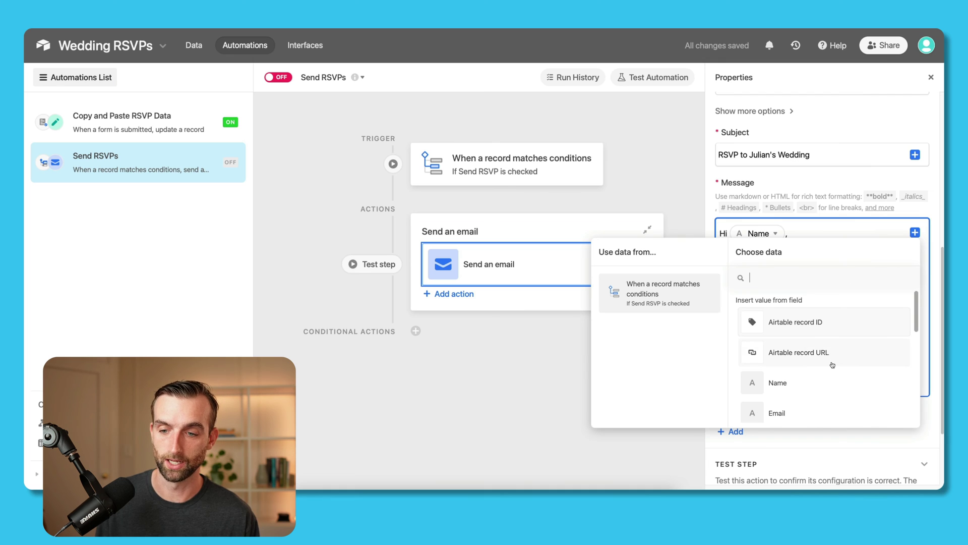
scroll(834, 359, "down", 5)
left_click(837, 374)
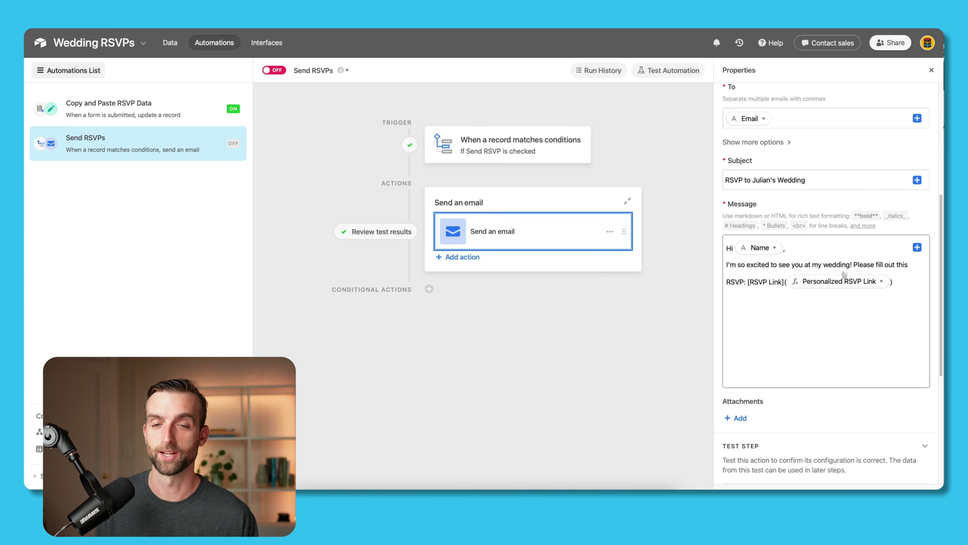
scroll(832, 346, "down", 5)
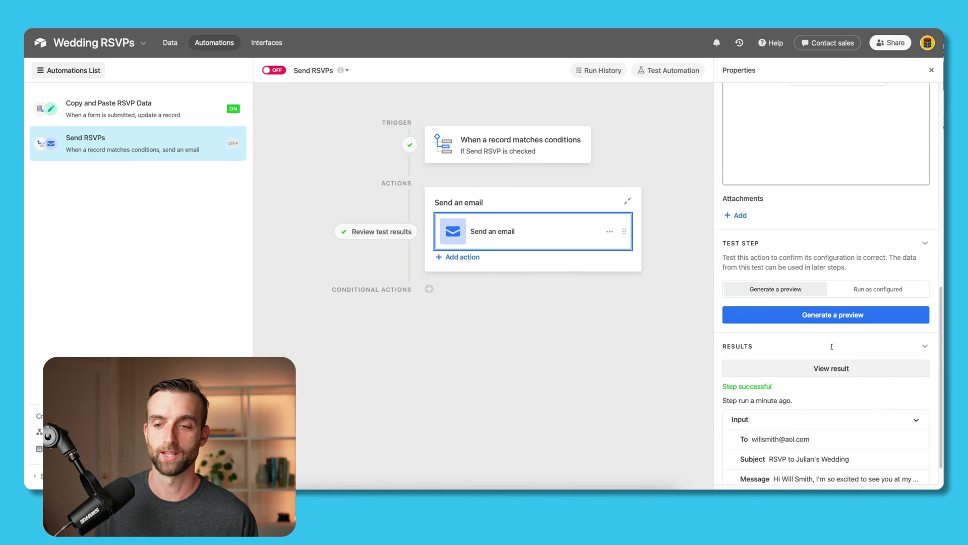
left_click(851, 316)
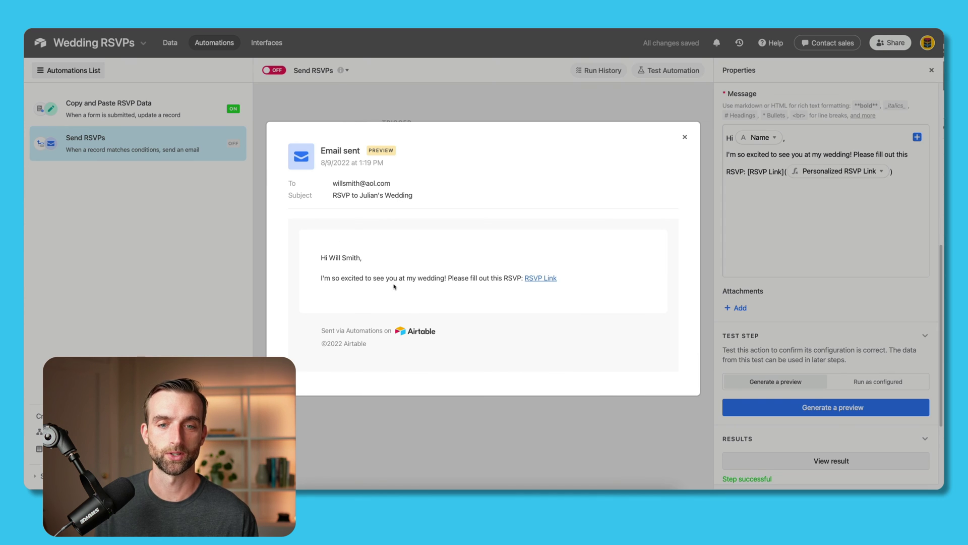
From the preview's RSVP Link, submit the form as attending Yes, Steak, with Plus 1 ticked
left_click(548, 279)
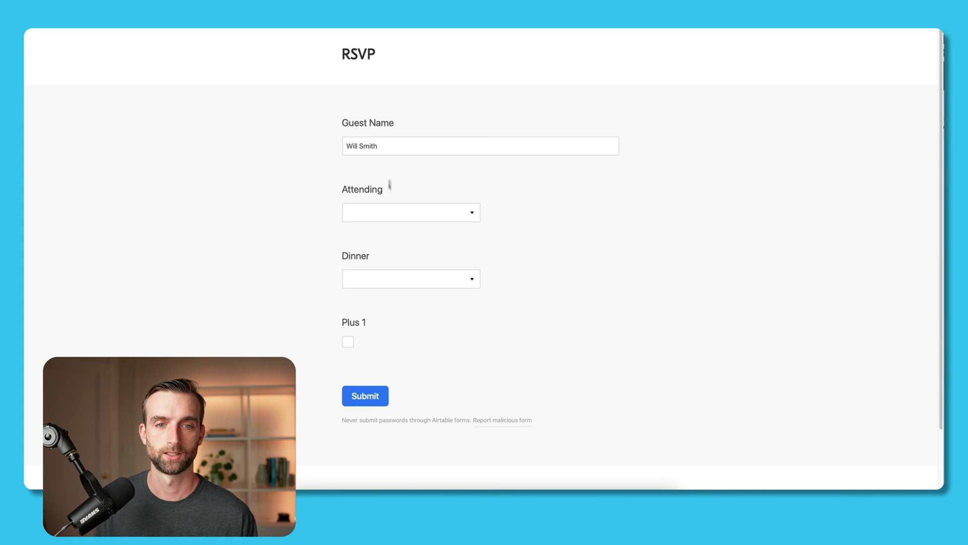
left_click(395, 212)
left_click(386, 274)
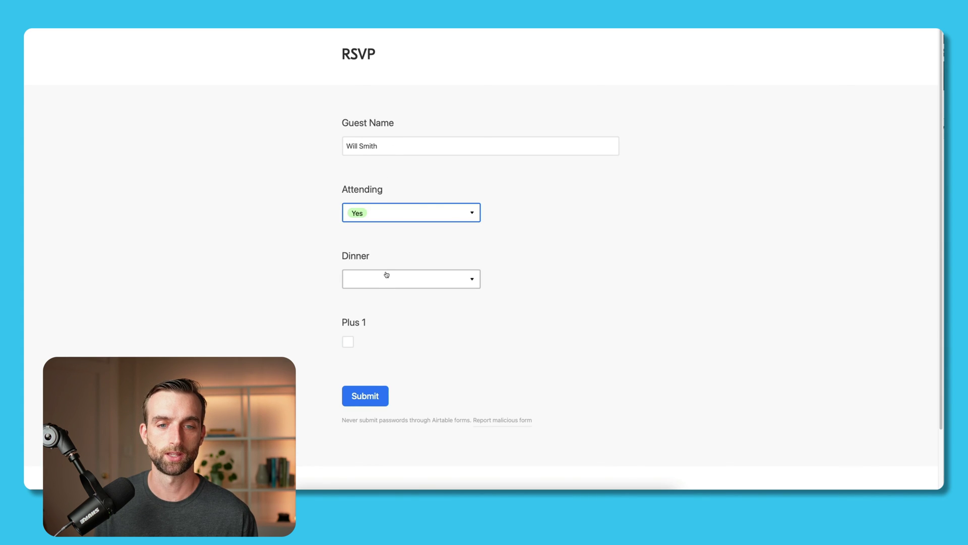
left_click(402, 280)
left_click(409, 356)
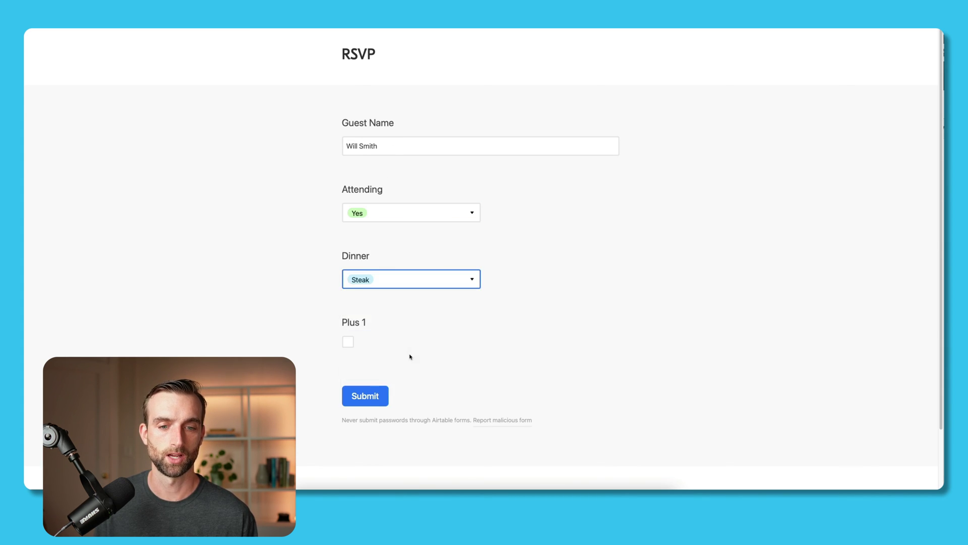
left_click(349, 342)
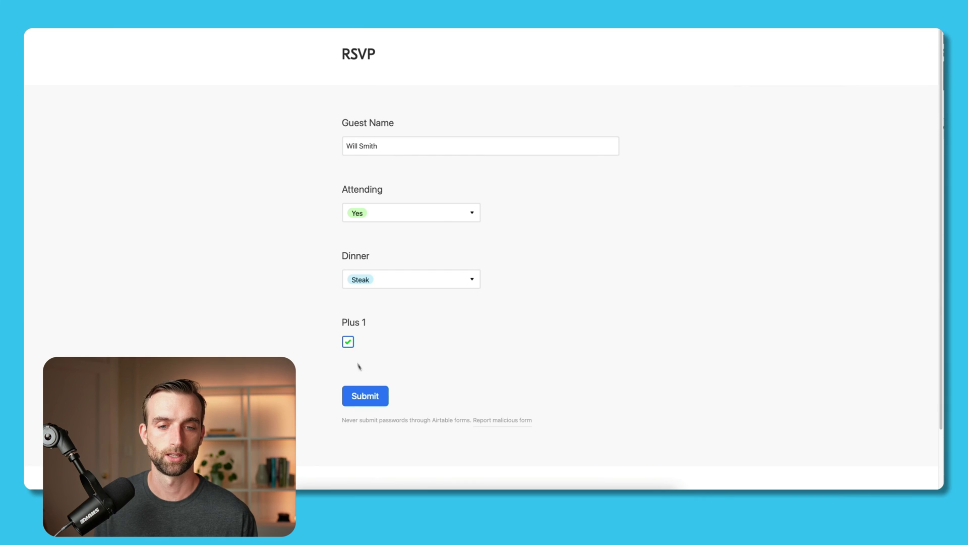
left_click(385, 392)
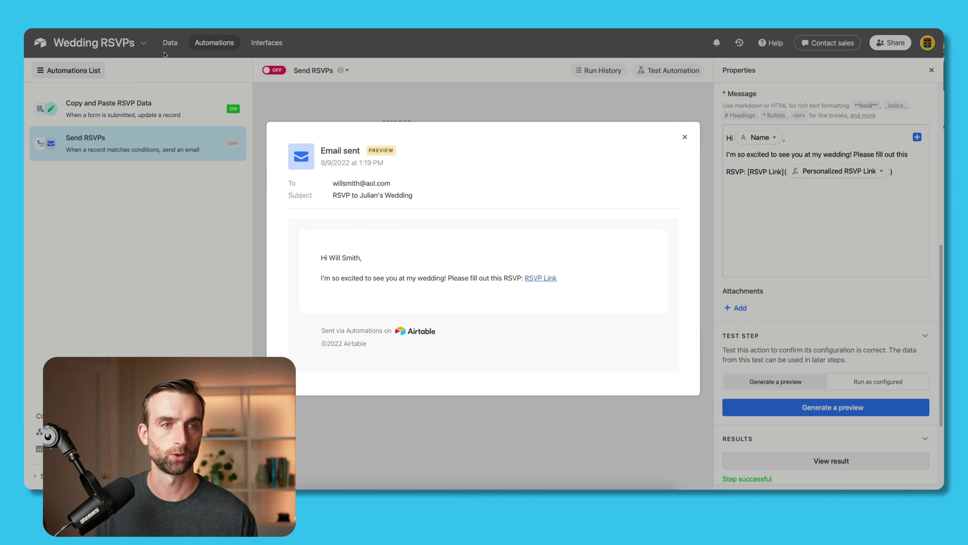
Close the email preview and switch the Send RSVPs automation on
left_click(175, 49)
left_click(170, 44)
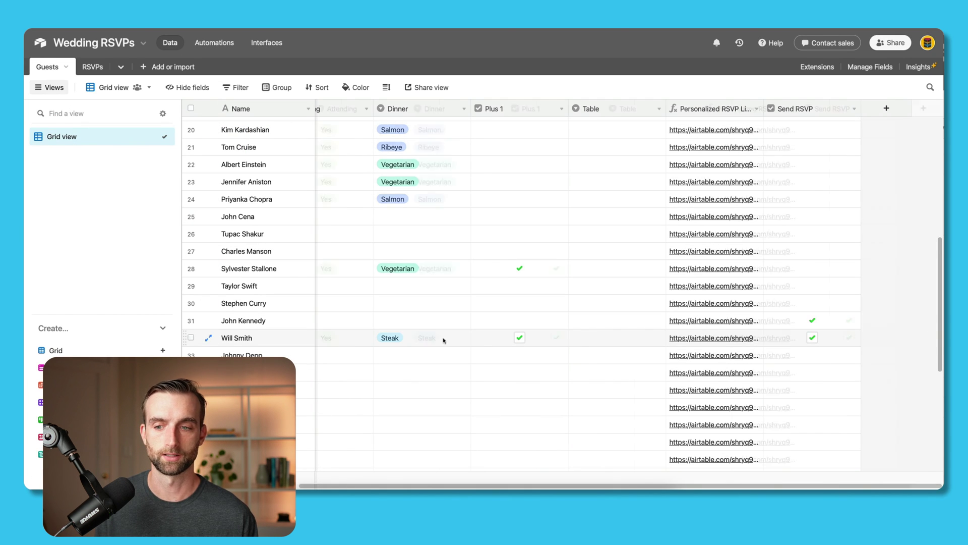
scroll(442, 339, "left", 5)
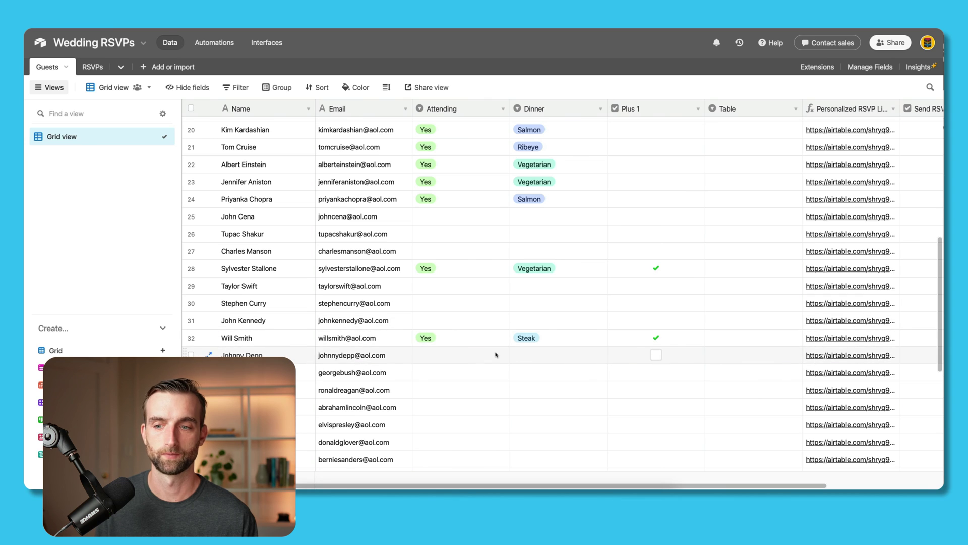
scroll(495, 354, "right", 3)
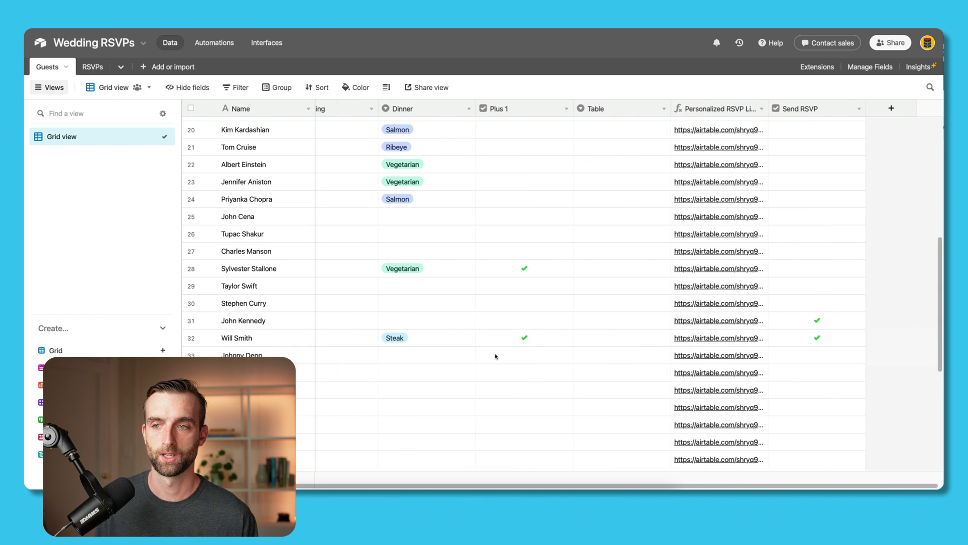
left_click(205, 42)
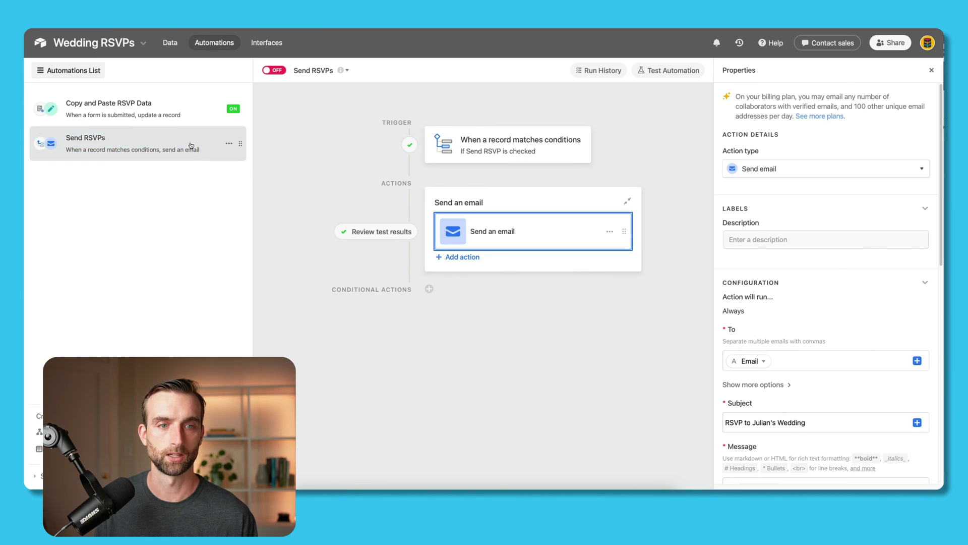
left_click(273, 70)
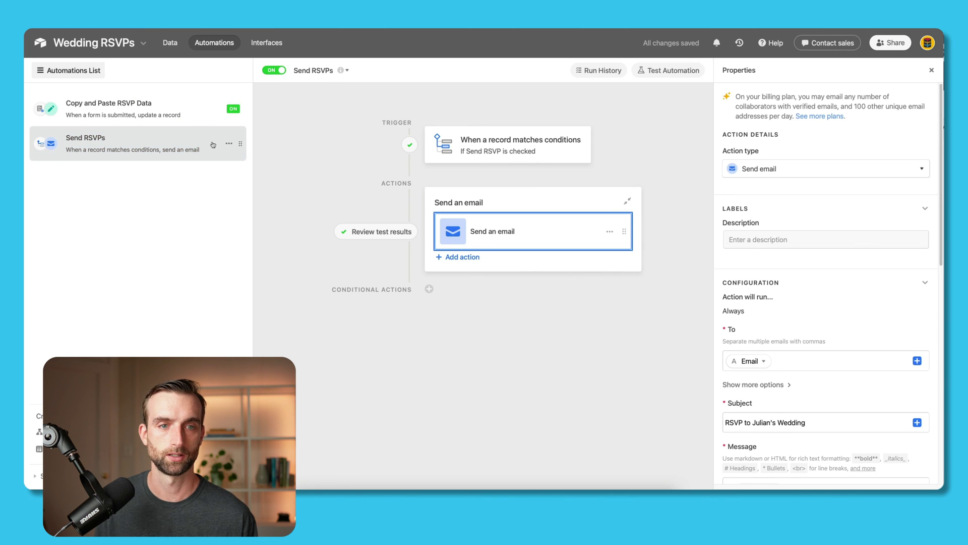
Tick Send RSVP for the guests in rows 23 and 24
left_click(168, 43)
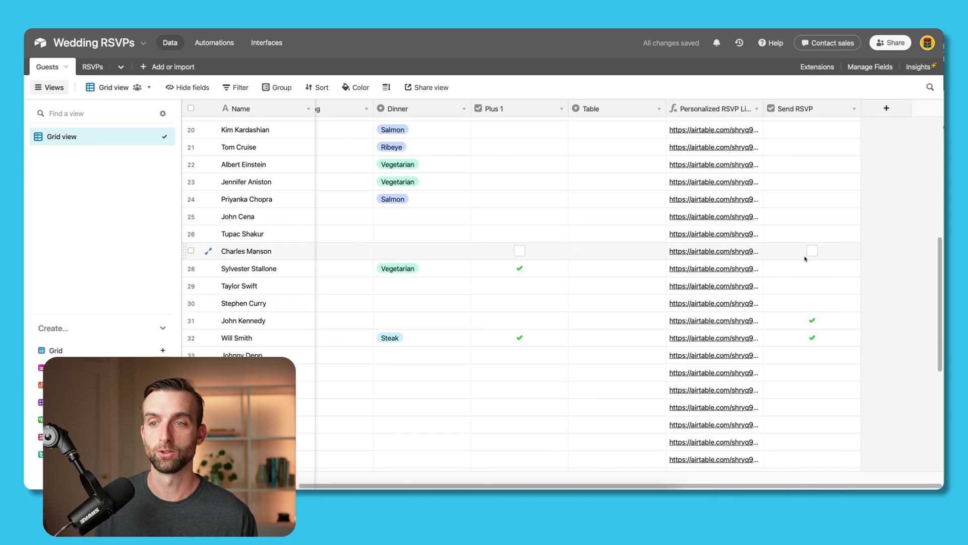
left_click(812, 199)
left_click(812, 182)
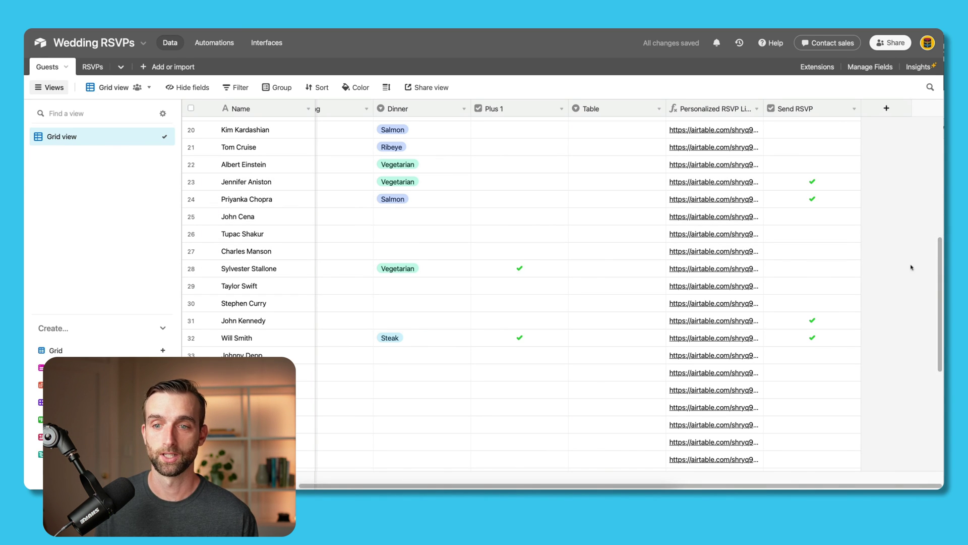
scroll(795, 264, "left", 5)
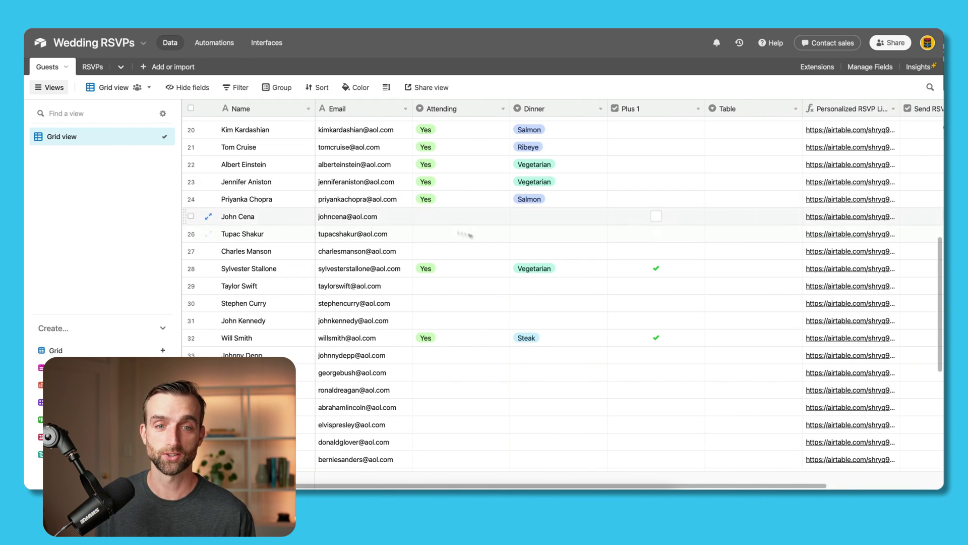
scroll(524, 261, "right", 3)
scroll(739, 339, "up", 3)
scroll(740, 340, "left", 3)
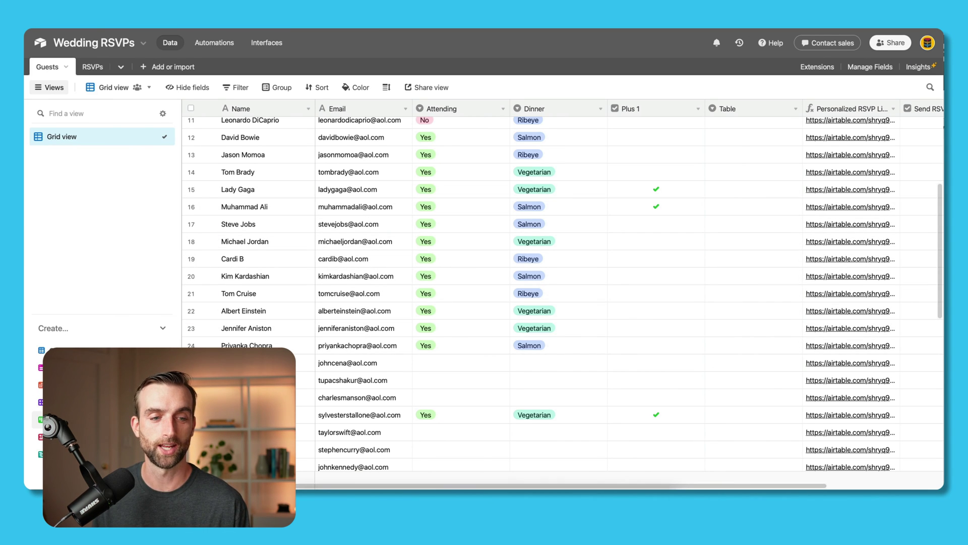
Create a new Kanban view of guests stacked by the Table field
left_click(41, 420)
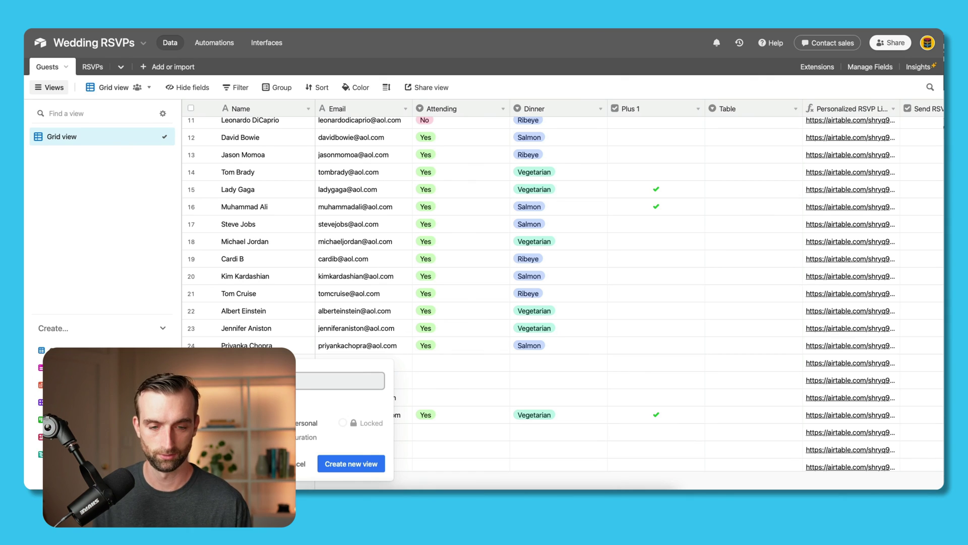
left_click(335, 462)
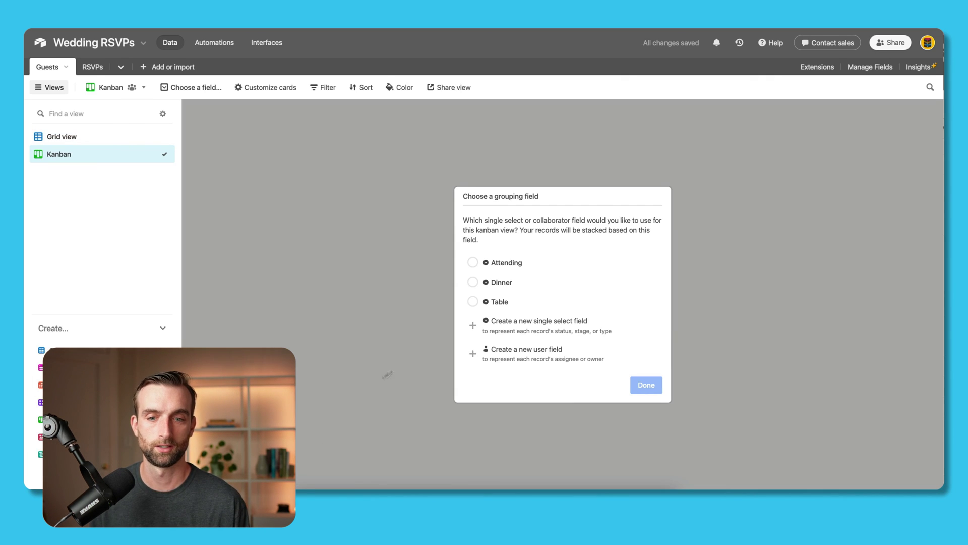
left_click(501, 302)
left_click(646, 384)
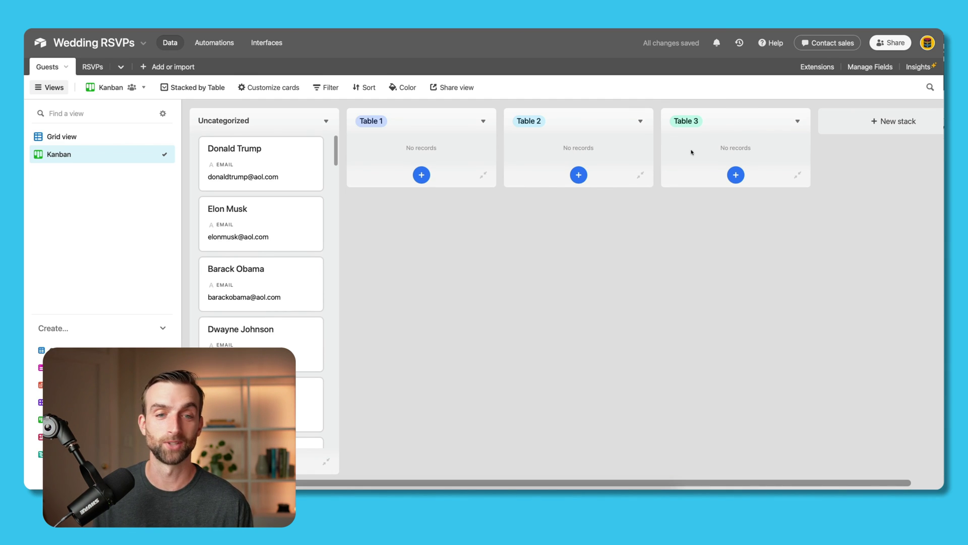
Drag uncategorized guests into the stacks so Tables 1–3 seat 3, 4 and 3 guests
left_click_drag(292, 173, 388, 162)
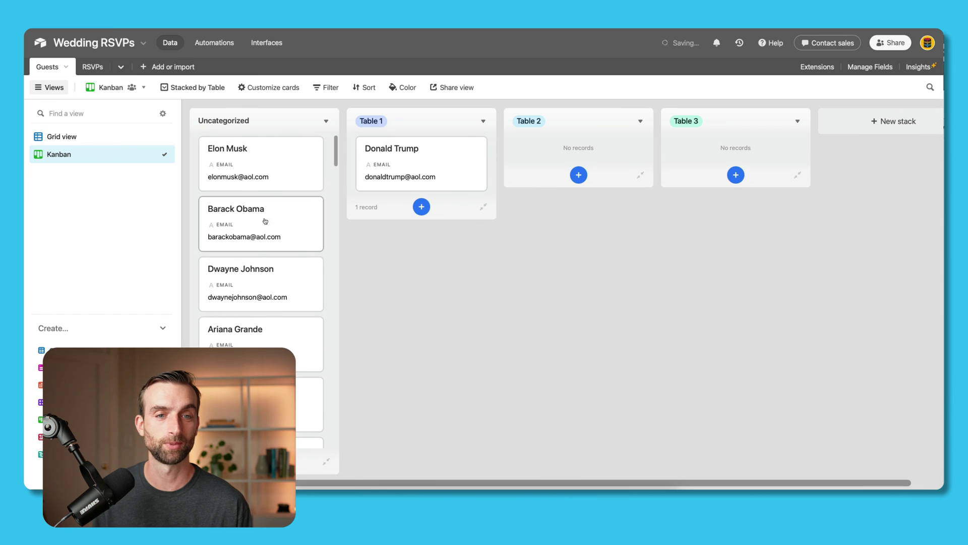
left_click_drag(262, 222, 383, 217)
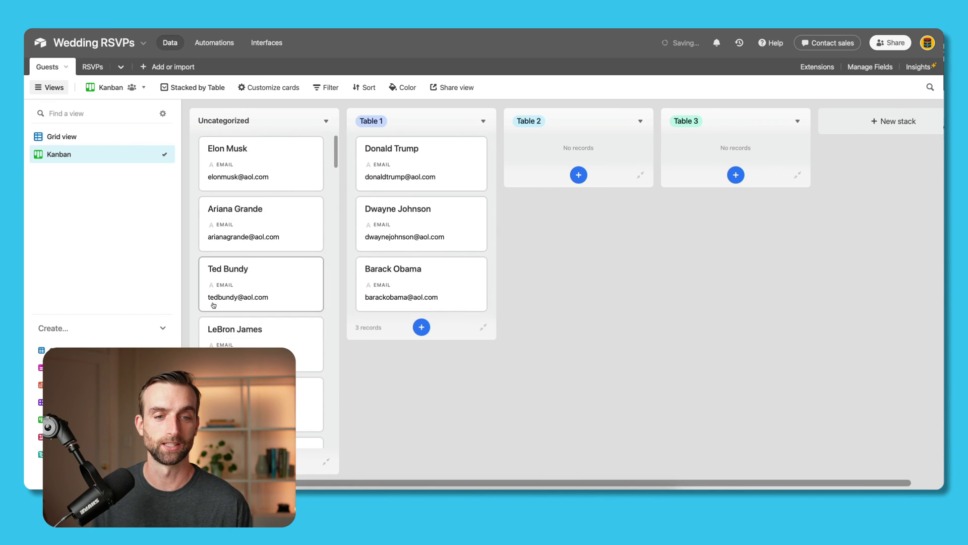
left_click_drag(256, 338, 577, 166)
left_click_drag(242, 212, 580, 162)
left_click_drag(320, 165, 736, 161)
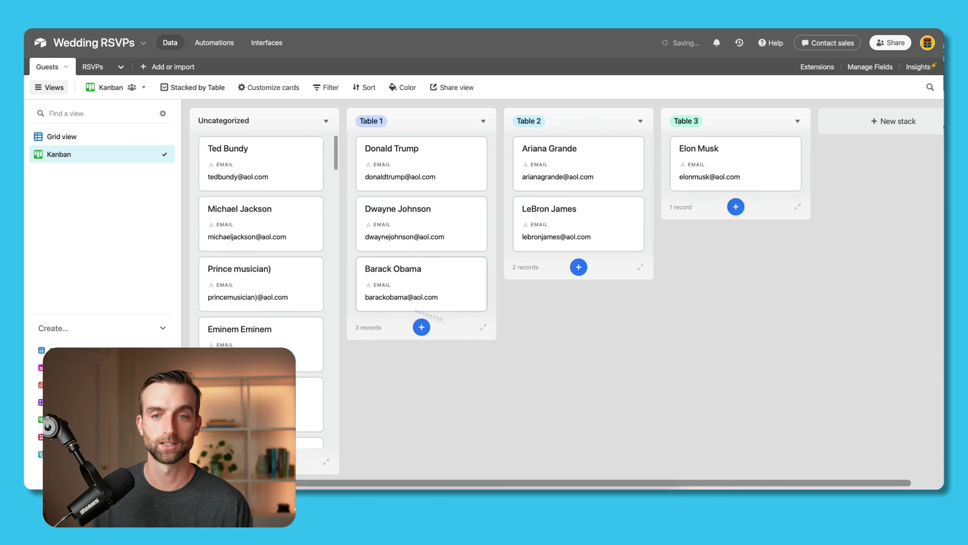
left_click_drag(227, 235, 584, 210)
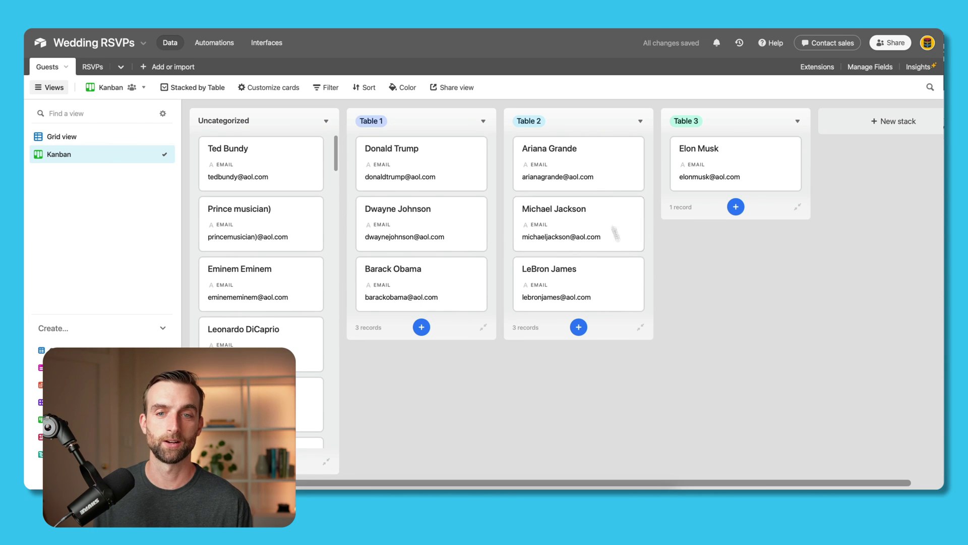
left_click_drag(234, 343, 554, 280)
left_click_drag(230, 342, 706, 217)
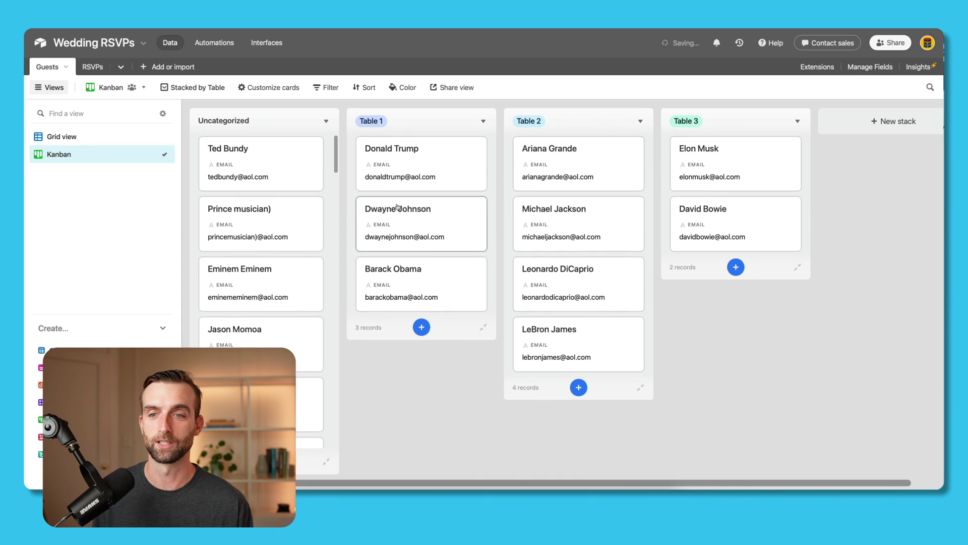
left_click_drag(232, 343, 693, 256)
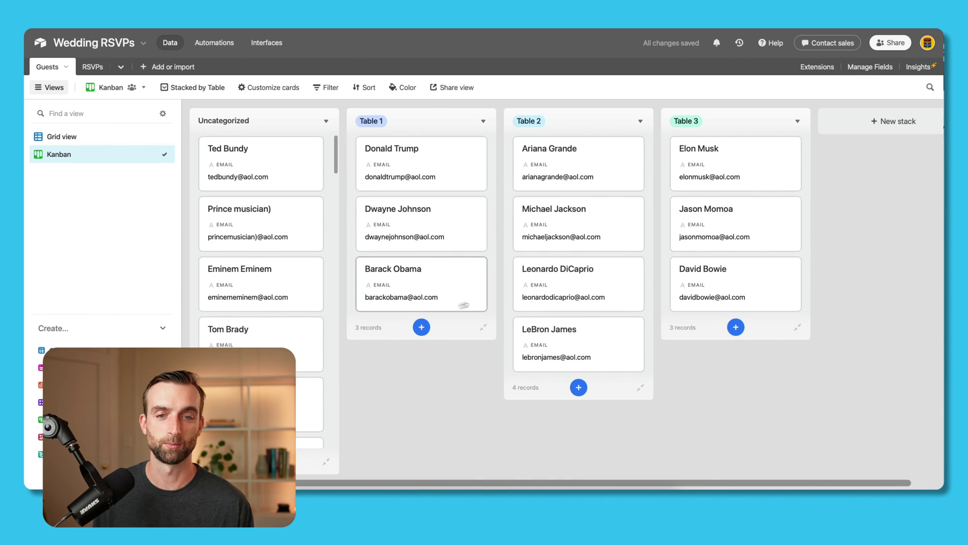